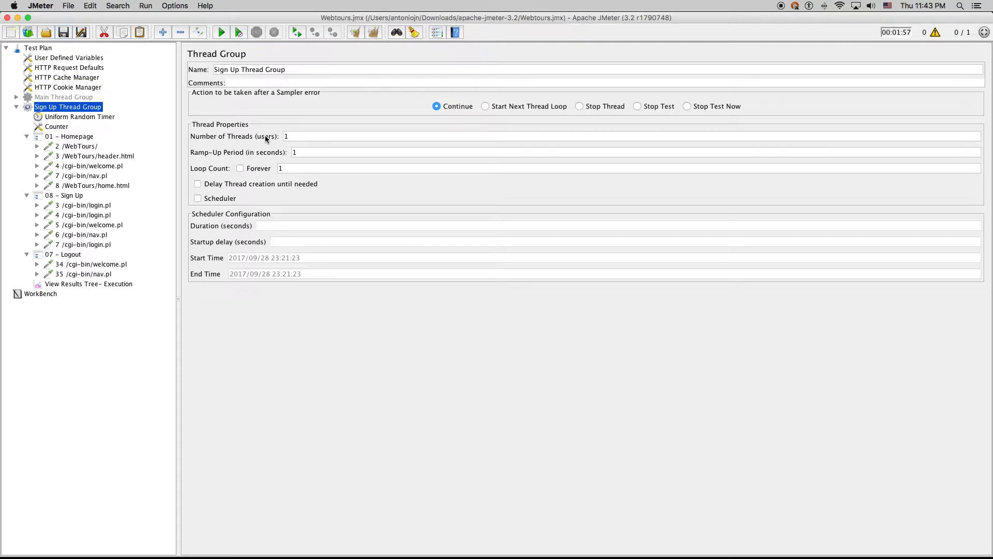
# Hide the Sign Up Thread Group and show Main Thread Group's transactions 01–07 collapsed
pyautogui.click(16, 107)
pyautogui.click(16, 97)
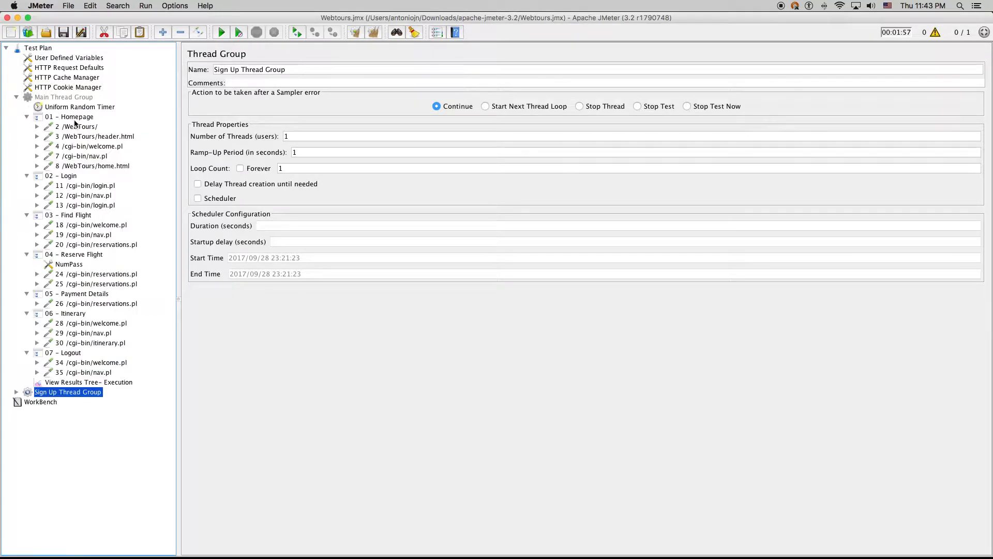
pyautogui.click(45, 118)
pyautogui.click(27, 117)
pyautogui.click(27, 127)
pyautogui.click(27, 136)
pyautogui.click(27, 146)
pyautogui.click(27, 156)
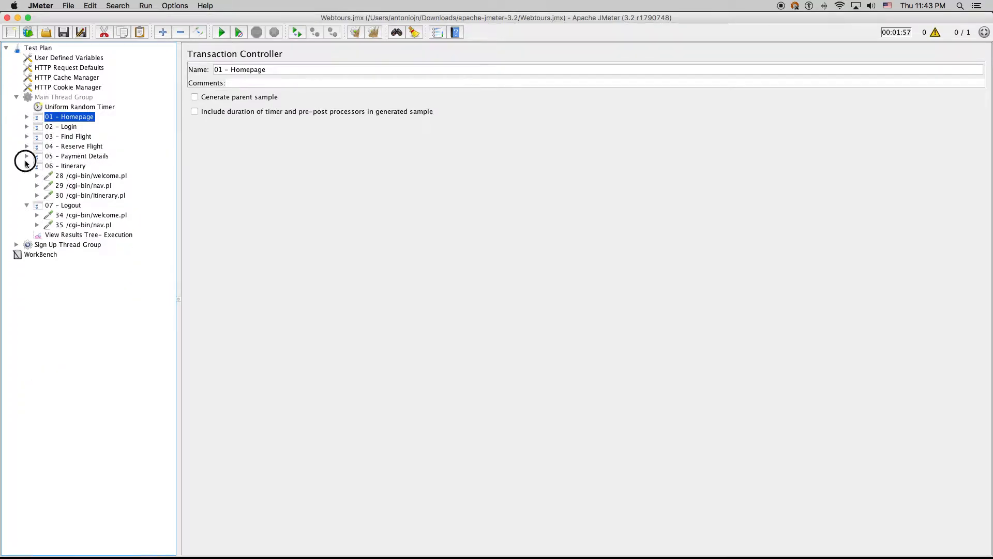
pyautogui.click(27, 166)
pyautogui.click(26, 176)
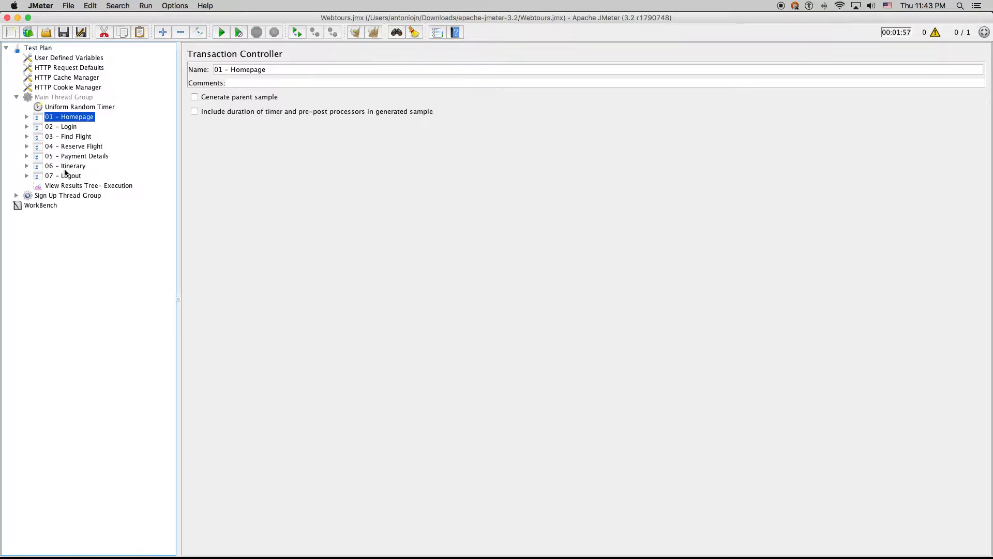
# Enable Main Thread Group, disable Sign Up Thread Group, and show View Results Tree- Execution
pyautogui.click(58, 98)
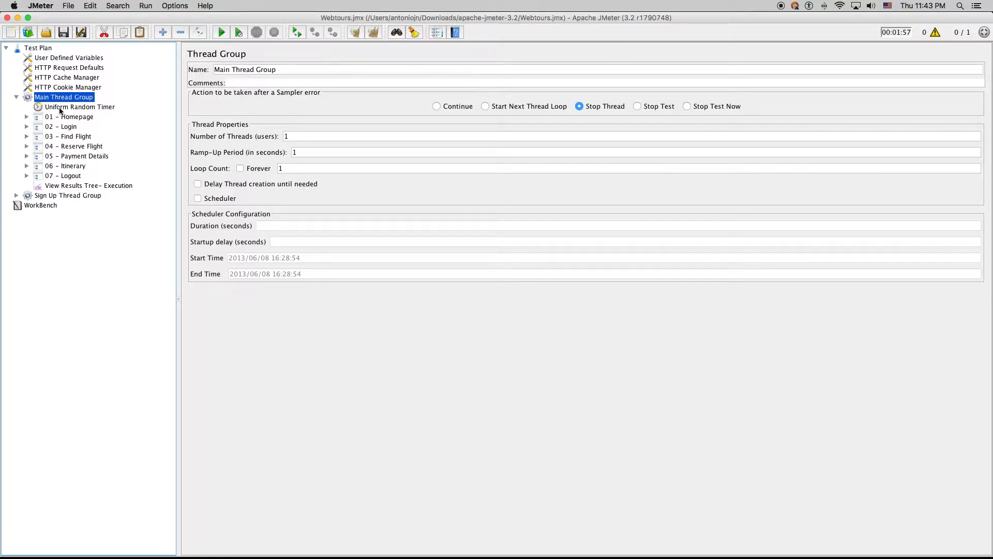
pyautogui.click(58, 117)
pyautogui.click(42, 196)
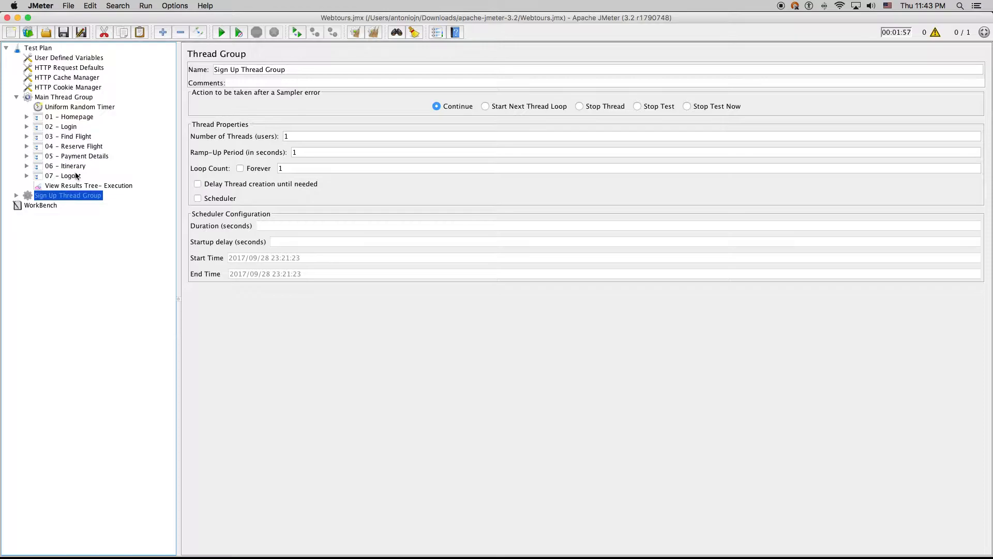
pyautogui.click(89, 185)
pyautogui.moveTo(310, 241); pyautogui.dragTo(413, 236)
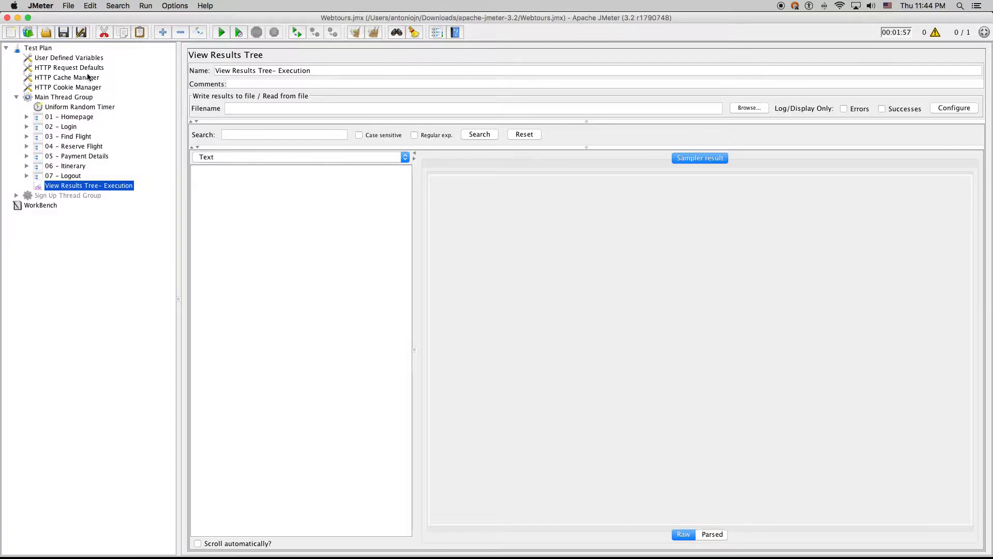
# Clear previous results, save the plan, and start the test run
pyautogui.press('super+e')
pyautogui.press('super+s')
pyautogui.click(221, 33)
# Check the username and password parameters sent by the 11 /cgi-bin/login.pl request
pyautogui.click(27, 116)
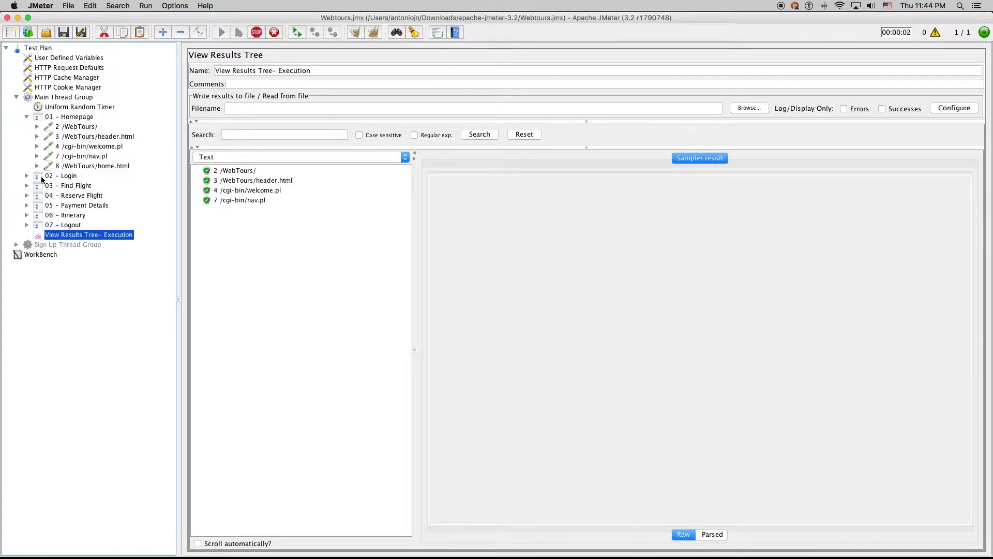
pyautogui.click(27, 175)
pyautogui.click(26, 117)
pyautogui.click(93, 137)
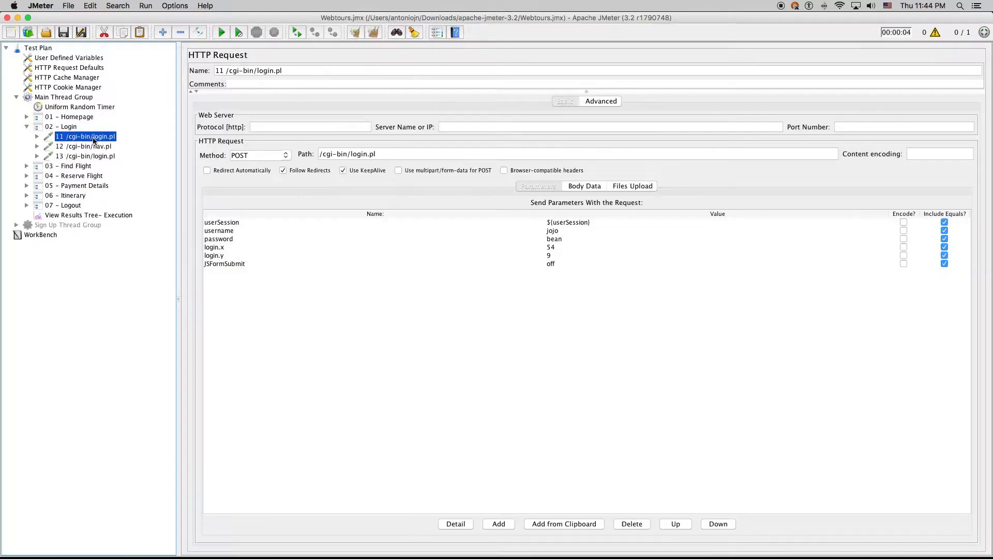
pyautogui.click(570, 235)
pyautogui.press('Up')
pyautogui.click(91, 216)
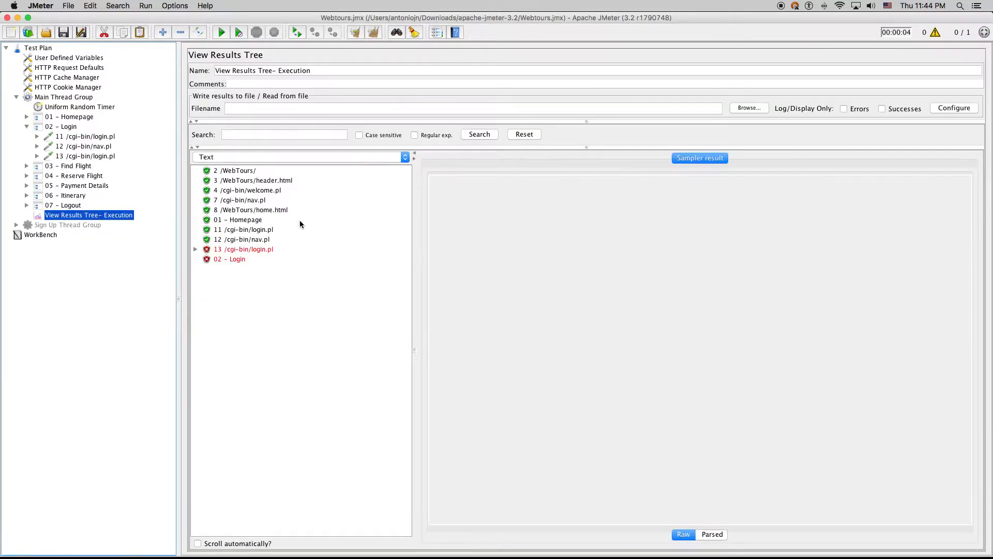
# Inspect the failed 13 /cgi-bin/login.pl result's request, response and assertion failure
pyautogui.click(263, 248)
pyautogui.click(700, 158)
pyautogui.click(751, 158)
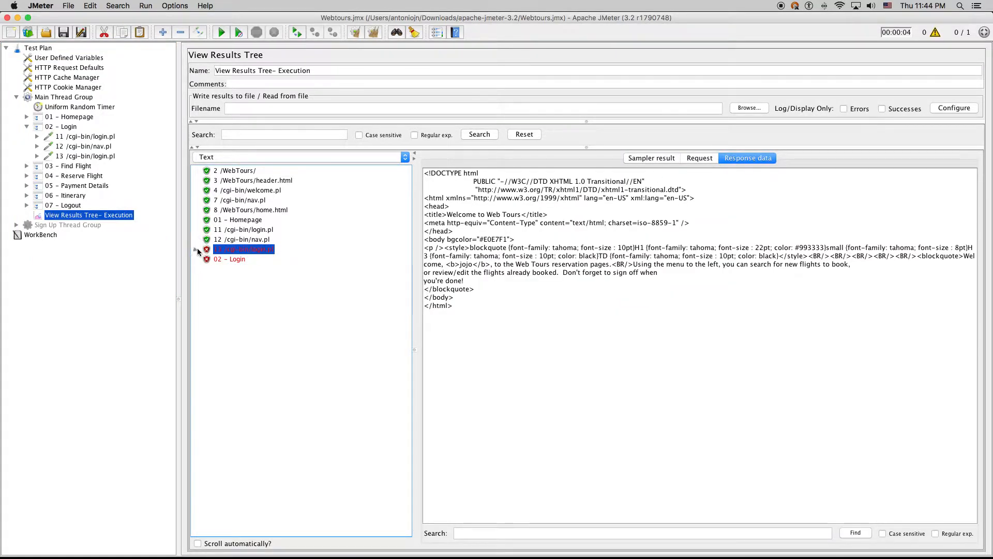
pyautogui.click(252, 259)
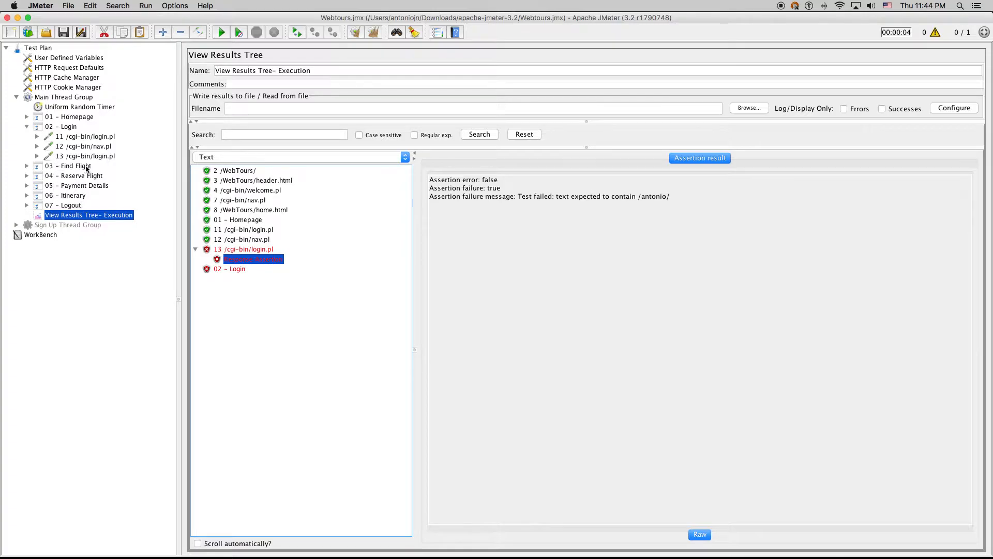
# Change the 13 /cgi-bin/login.pl Response Assertion pattern to the login username
pyautogui.click(38, 155)
pyautogui.click(86, 176)
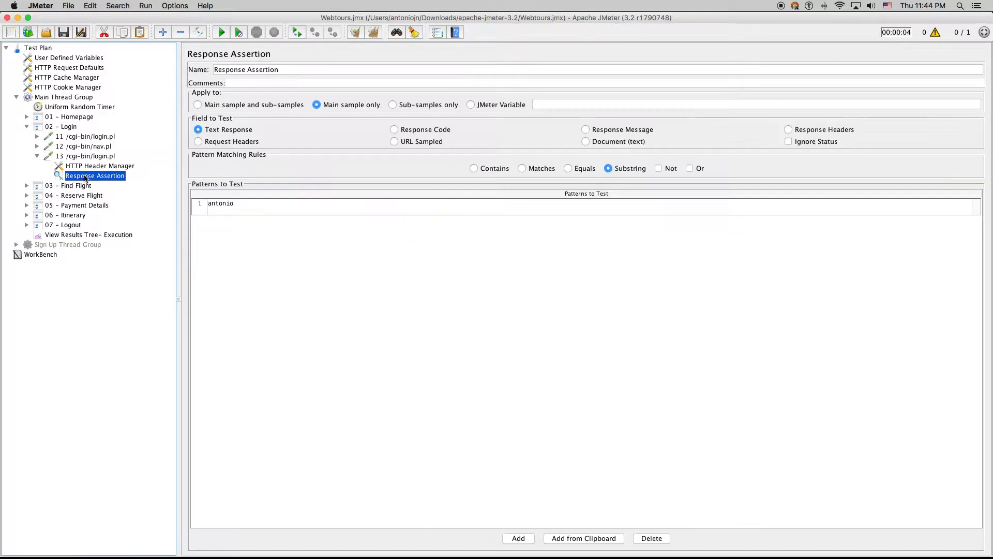
pyautogui.doubleClick(256, 204)
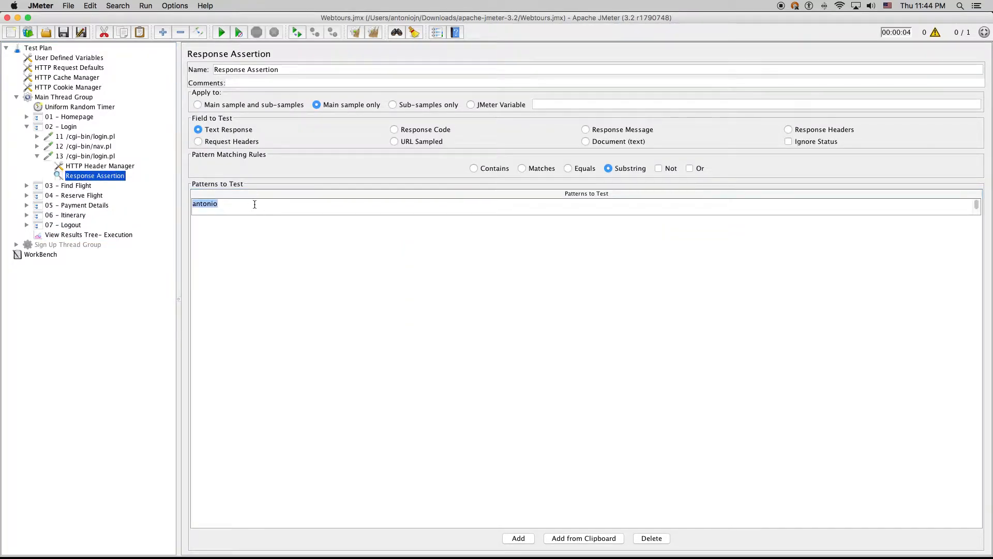
pyautogui.write('jojo')
pyautogui.click(101, 175)
# Clear the old results in View Results Tree- Execution and start the run again
pyautogui.click(27, 127)
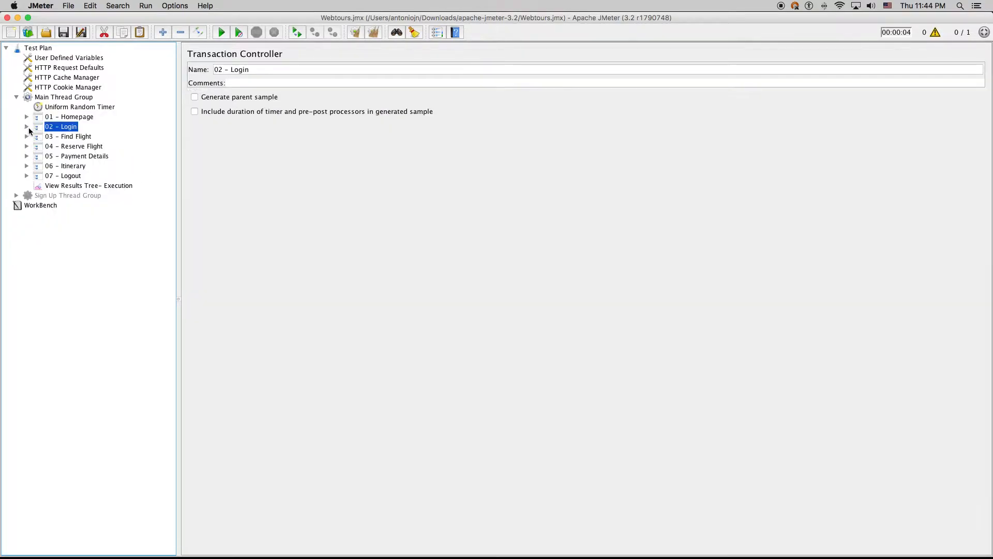
pyautogui.click(76, 187)
pyautogui.press('super+e')
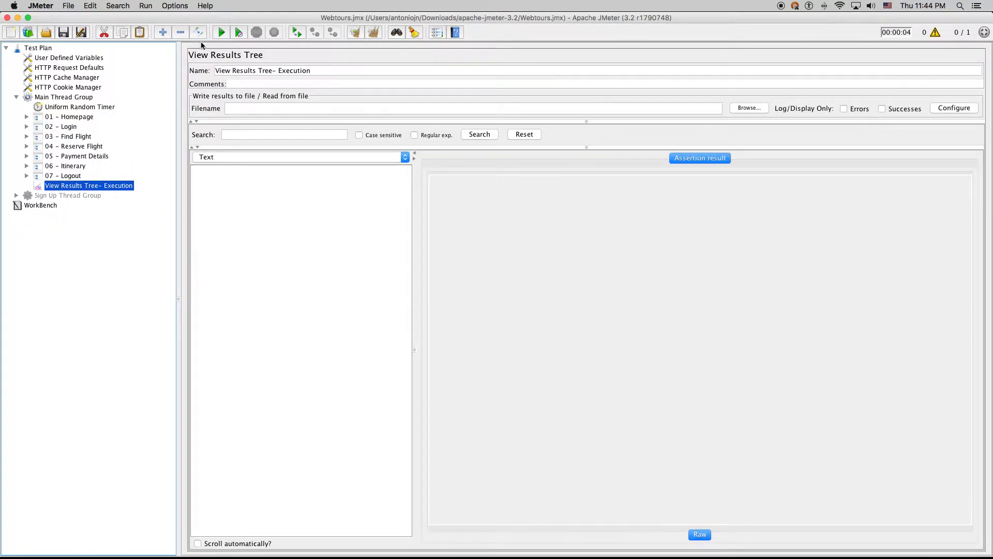
pyautogui.click(222, 32)
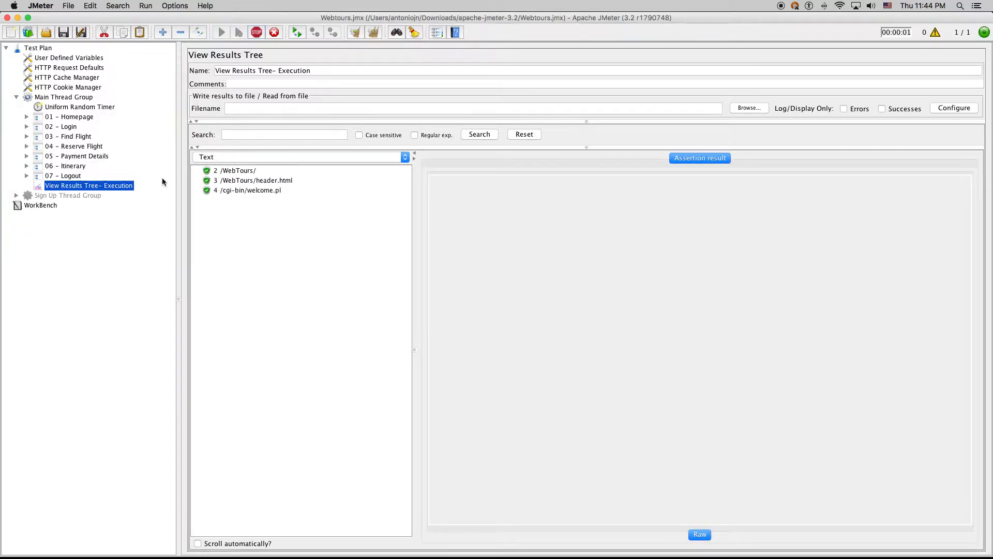
# Confirm the 02 - Login requests 11 and 12 now pass in the rerun
pyautogui.click(26, 126)
pyautogui.click(83, 147)
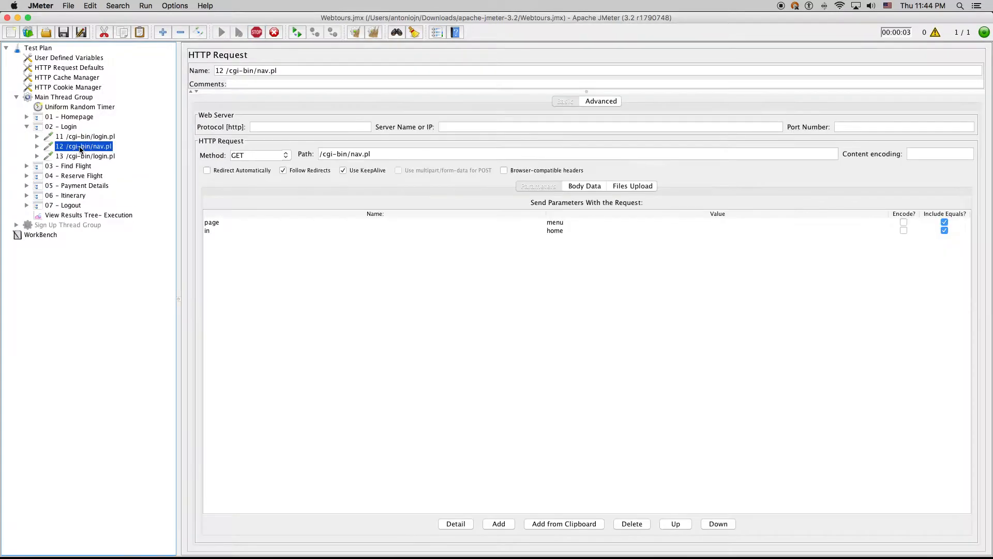
pyautogui.click(101, 136)
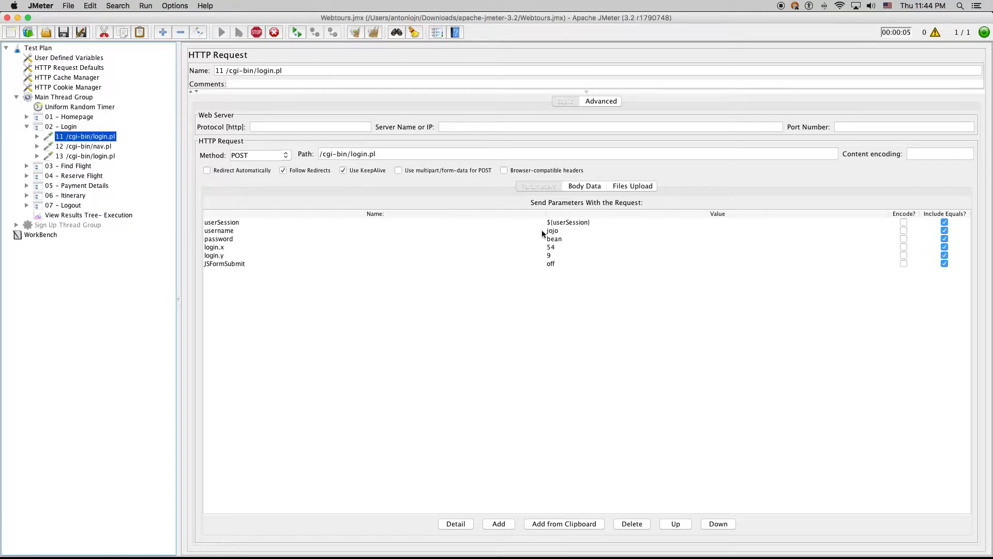
pyautogui.click(95, 216)
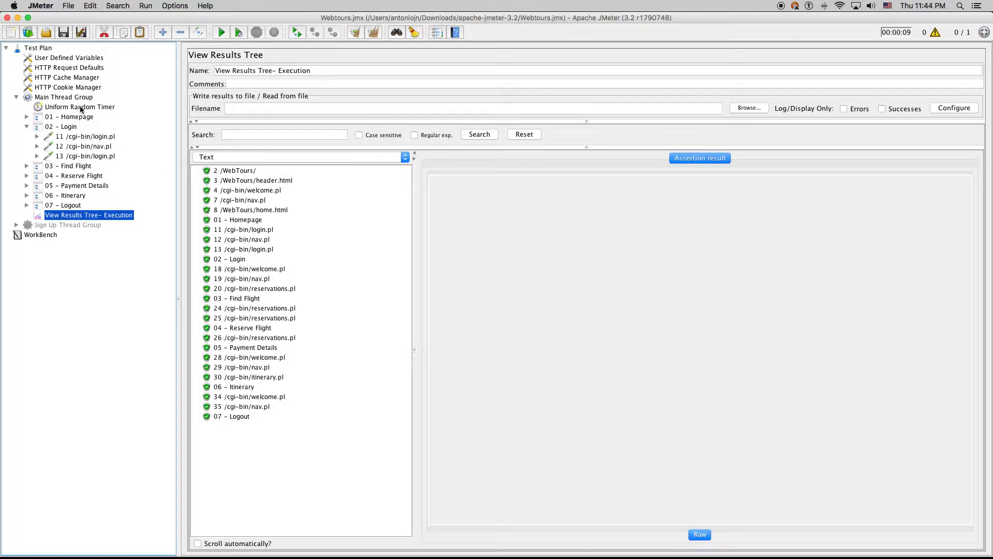
pyautogui.hotkey('ctrl', 'Up')
# Log in to Web Tours with the test account, declining to save the password
pyautogui.click(774, 141)
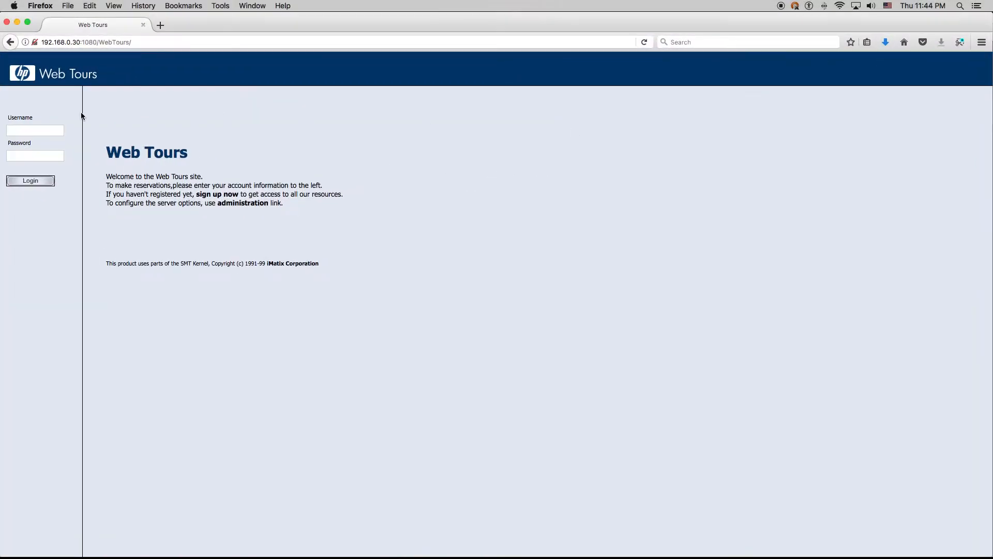
pyautogui.click(41, 128)
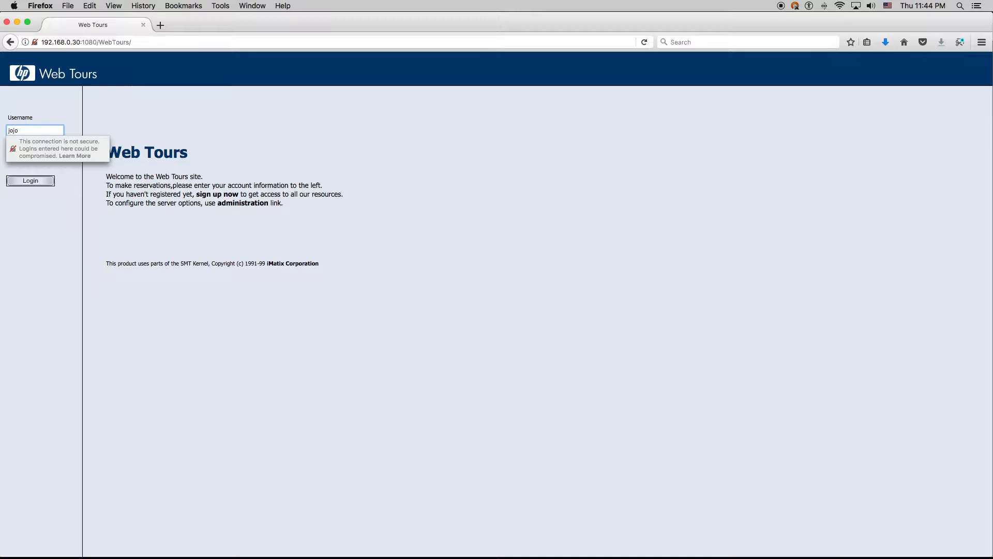
pyautogui.press('Tab')
pyautogui.write('bean')
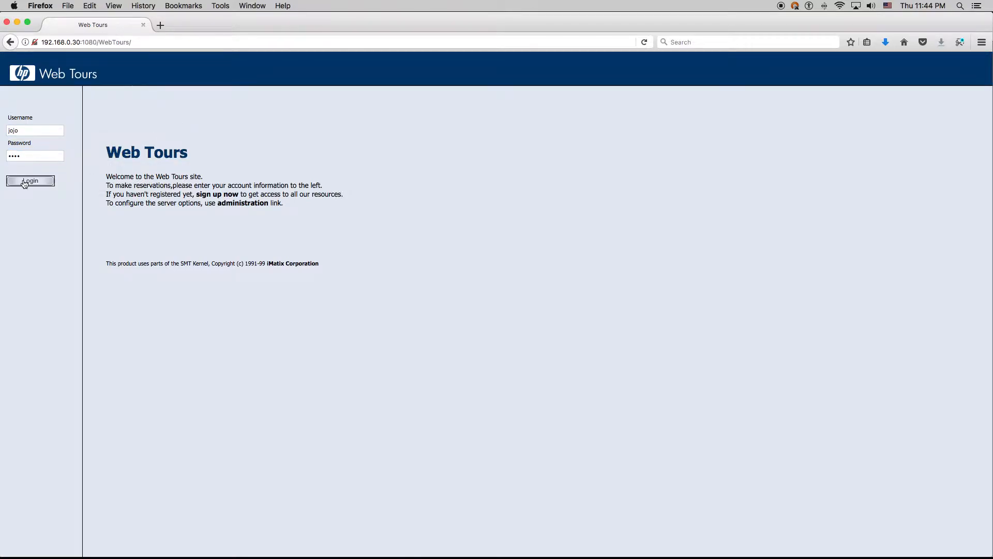
pyautogui.click(29, 181)
pyautogui.click(54, 141)
# Cancel all reserved flights from the Itinerary page
pyautogui.click(40, 131)
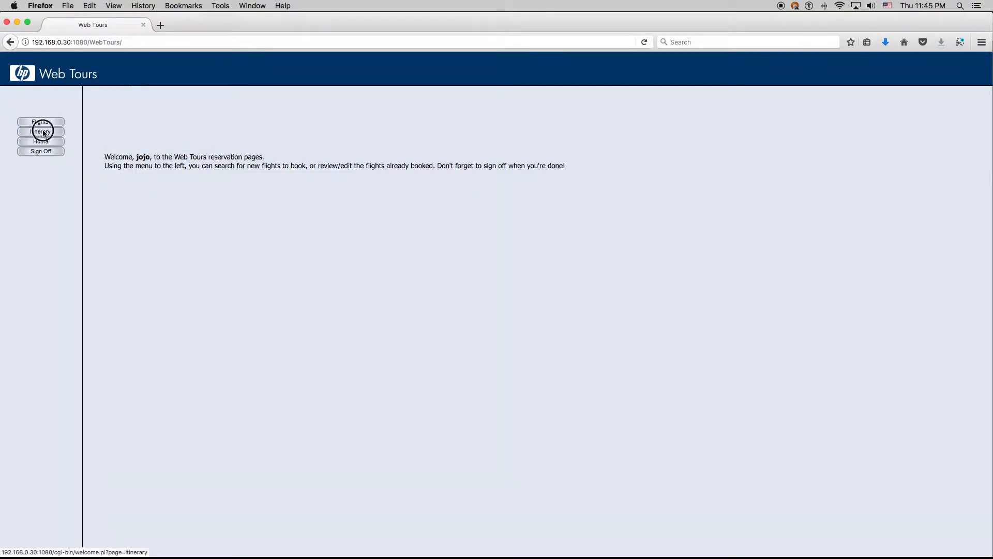
pyautogui.scroll(-10, 315, 226)
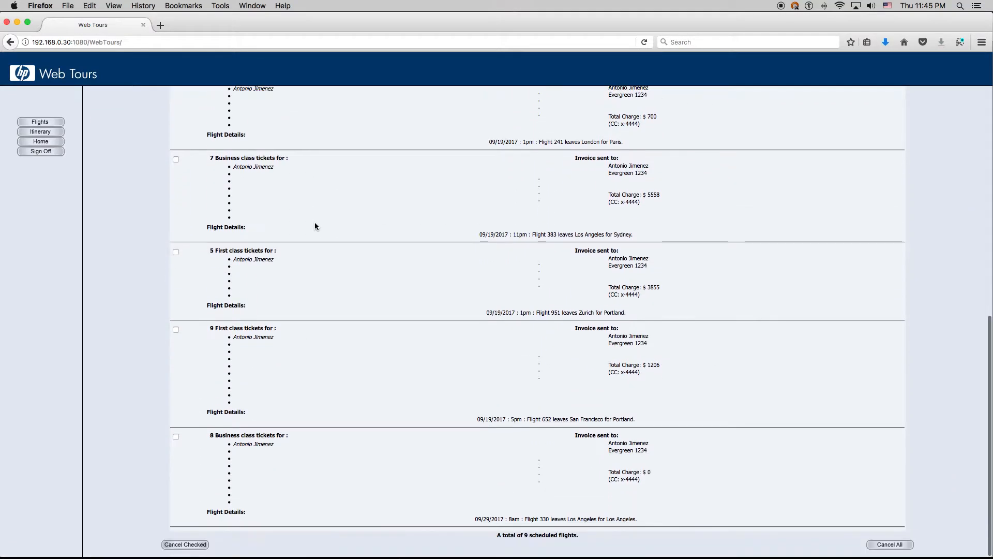
pyautogui.click(890, 543)
pyautogui.click(434, 199)
# Start a new test run in JMeter
pyautogui.moveTo(958, 4)
pyautogui.click(317, 372)
pyautogui.click(222, 32)
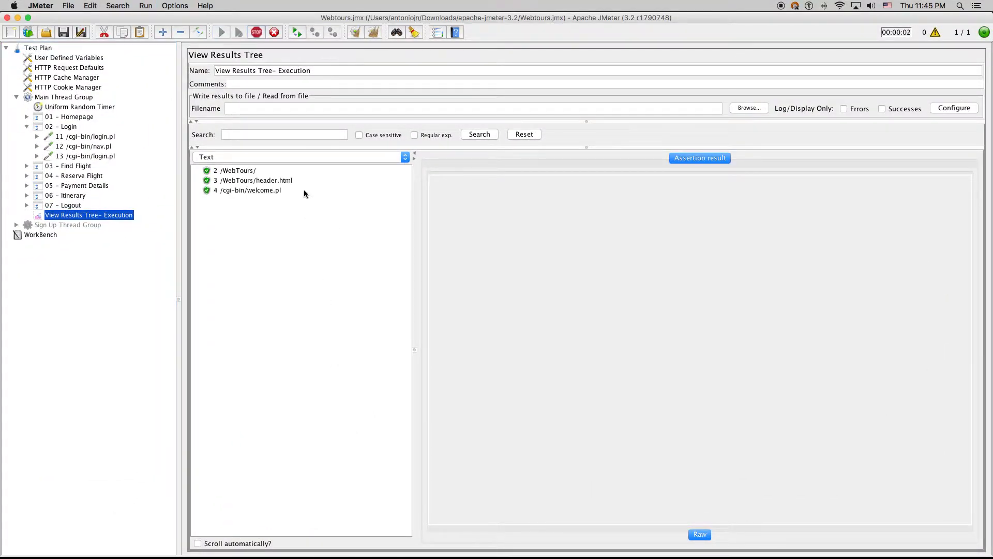
# Follow the JMeter run until every sample passes, then bring the Web Tours browser forward
pyautogui.moveTo(990, 2)
pyautogui.click(691, 239)
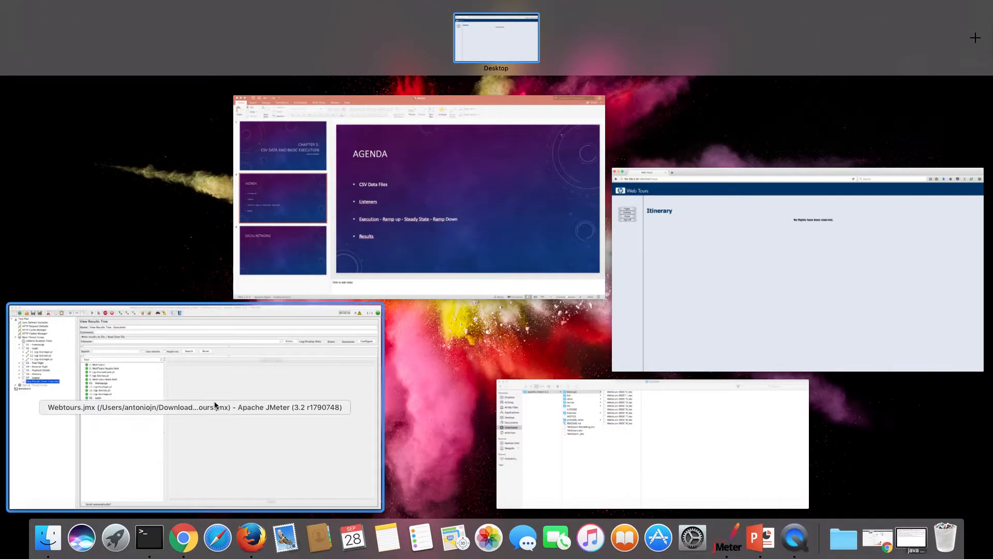
pyautogui.click(215, 406)
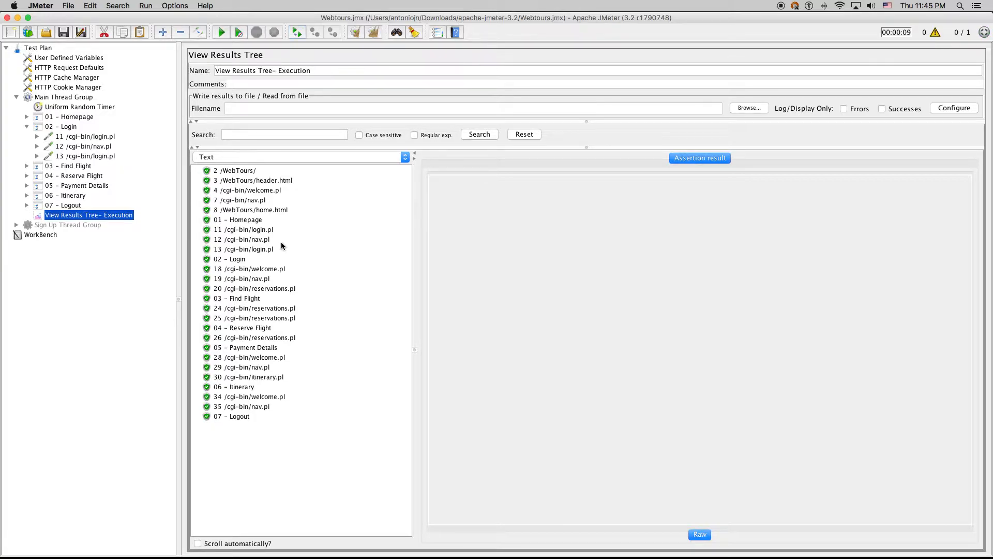
pyautogui.hotkey('ctrl', 'Up')
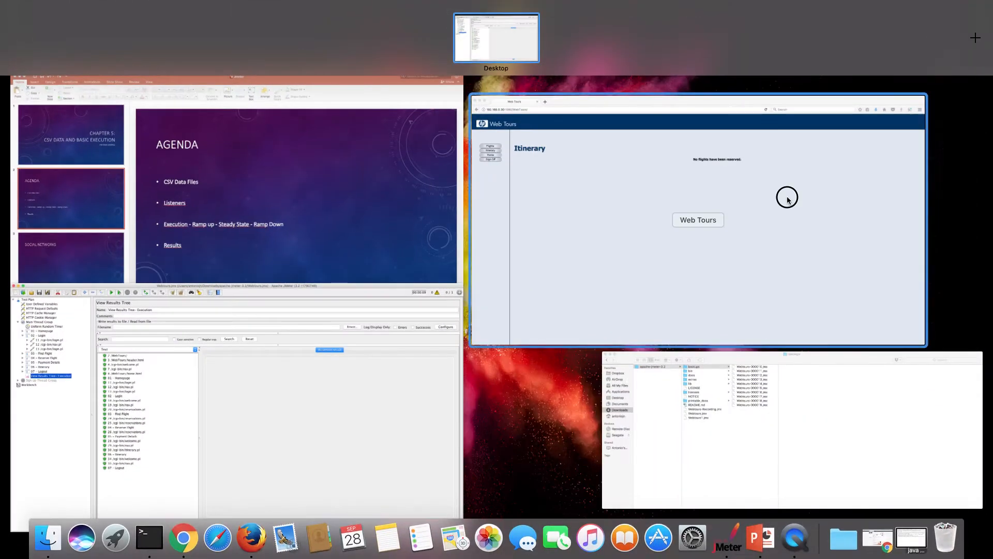
pyautogui.click(787, 195)
# Reload the itinerary and review the 3 Coach class tickets, invoice and route details
pyautogui.click(40, 132)
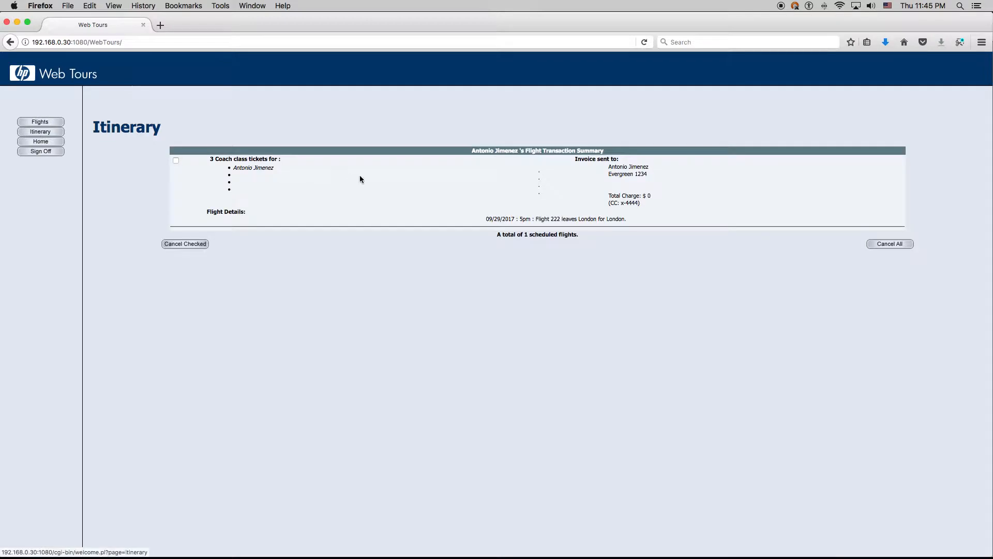
pyautogui.moveTo(210, 160); pyautogui.dragTo(287, 161)
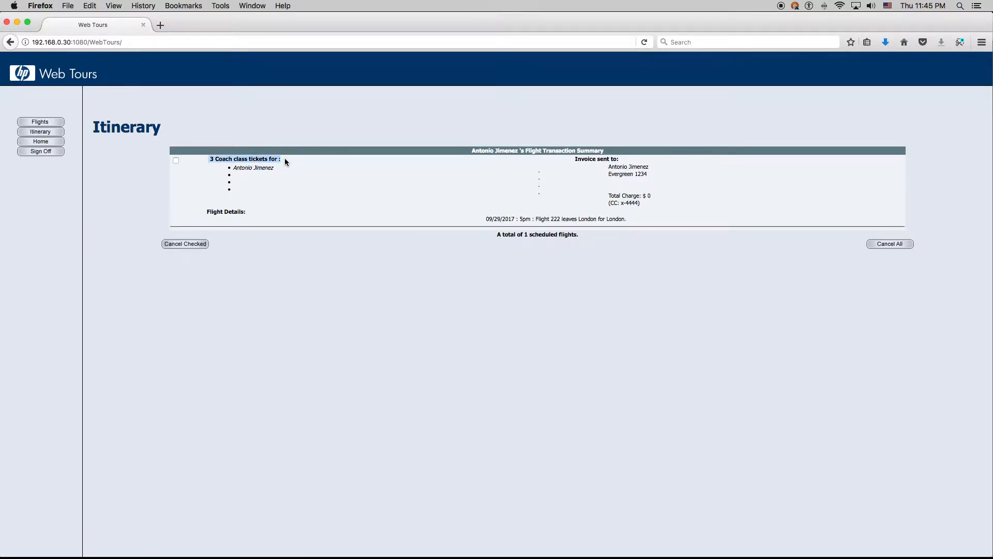
pyautogui.moveTo(576, 160); pyautogui.dragTo(653, 203)
pyautogui.click(654, 204)
pyautogui.moveTo(580, 219); pyautogui.dragTo(656, 219)
pyautogui.click(579, 216)
pyautogui.moveTo(579, 218); pyautogui.dragTo(645, 216)
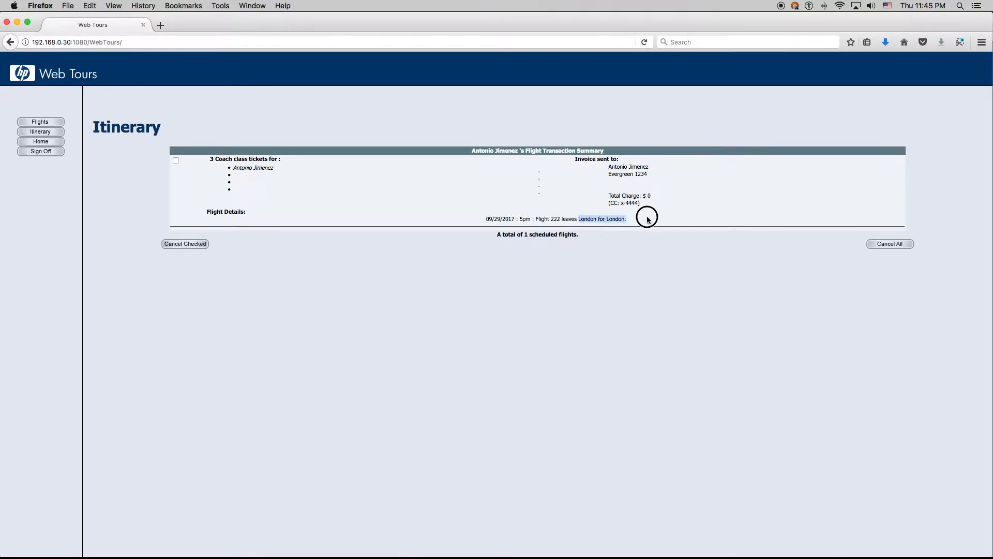
pyautogui.click(628, 221)
# Clear previous results in JMeter and start a new test run
pyautogui.hotkey('ctrl', 'Up')
pyautogui.click(275, 375)
pyautogui.press('super+e')
pyautogui.press('super+r')
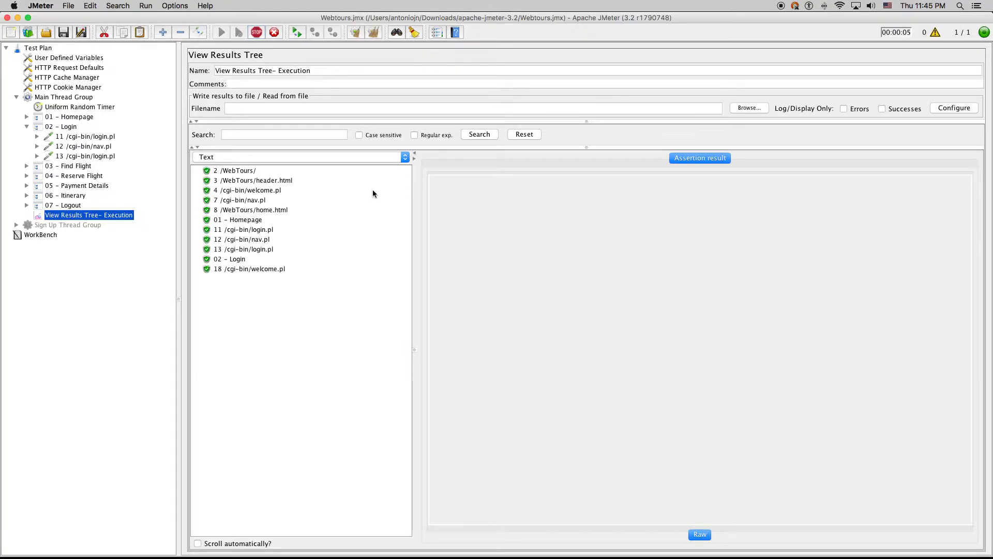
# Review the booked flight's London departure and arrival cities in Web Tours
pyautogui.hotkey('ctrl', 'Up')
pyautogui.click(810, 186)
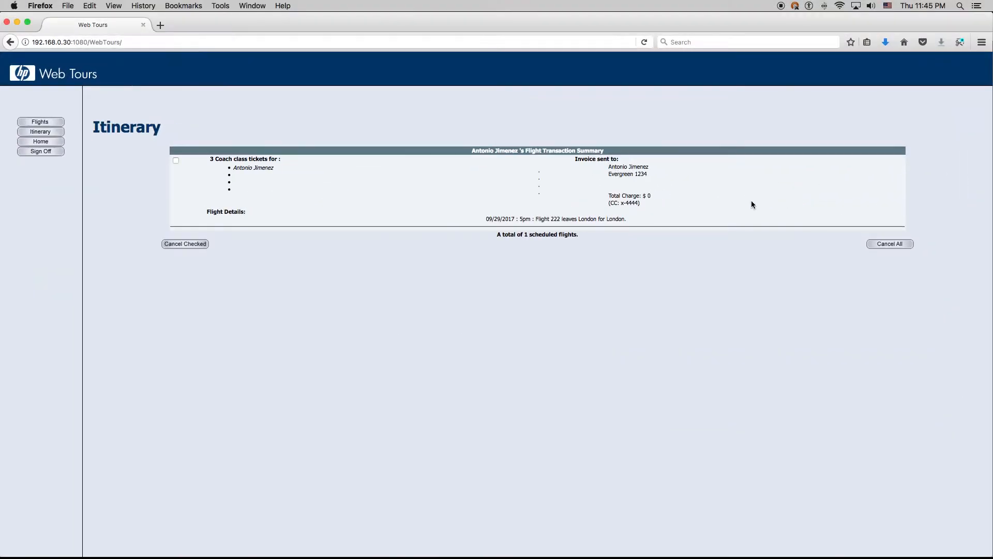
pyautogui.doubleClick(587, 219)
pyautogui.doubleClick(609, 220)
pyautogui.doubleClick(587, 219)
pyautogui.doubleClick(617, 219)
# Reload the itinerary and check the newly listed Portland flight
pyautogui.hotkey('ctrl', 'Up')
pyautogui.click(302, 365)
pyautogui.moveTo(987, 6)
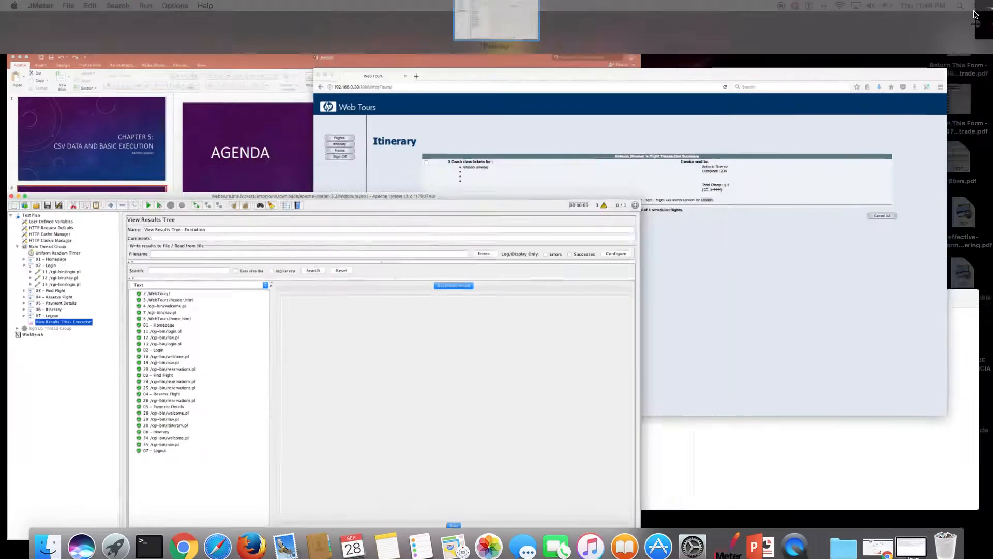
pyautogui.click(820, 196)
pyautogui.click(45, 135)
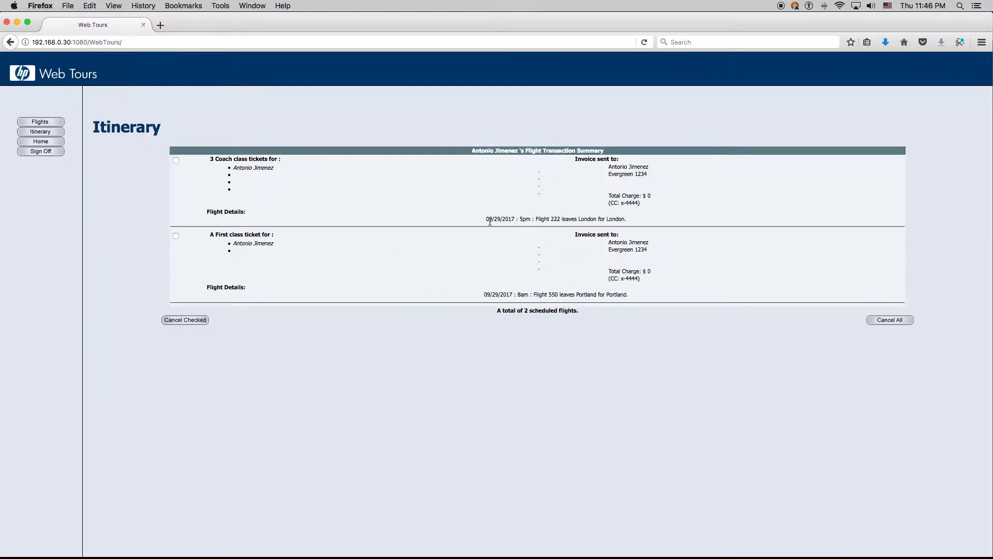
pyautogui.tripleClick(585, 293)
pyautogui.click(587, 294)
pyautogui.doubleClick(618, 294)
# Start another test run in JMeter
pyautogui.hotkey('ctrl', 'Up')
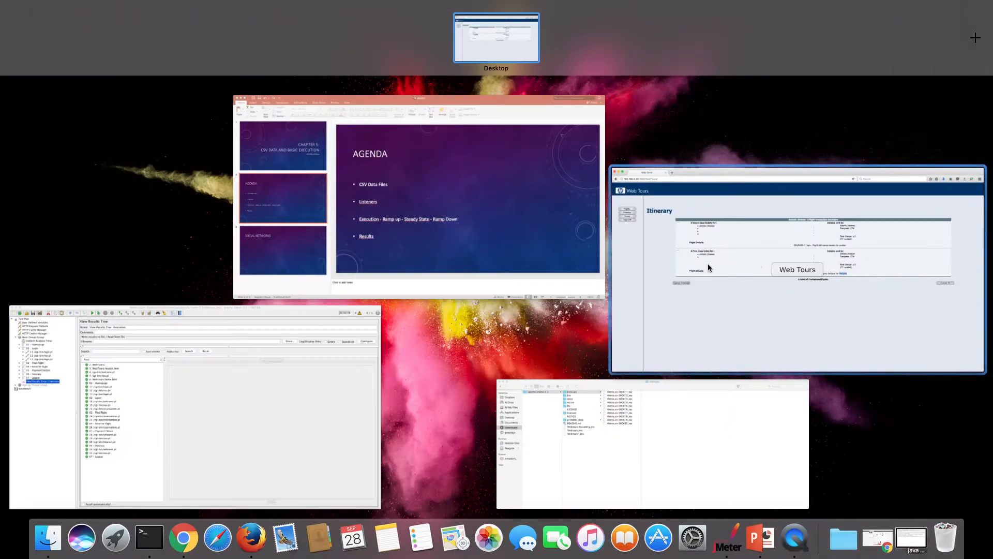
pyautogui.click(346, 371)
pyautogui.click(221, 32)
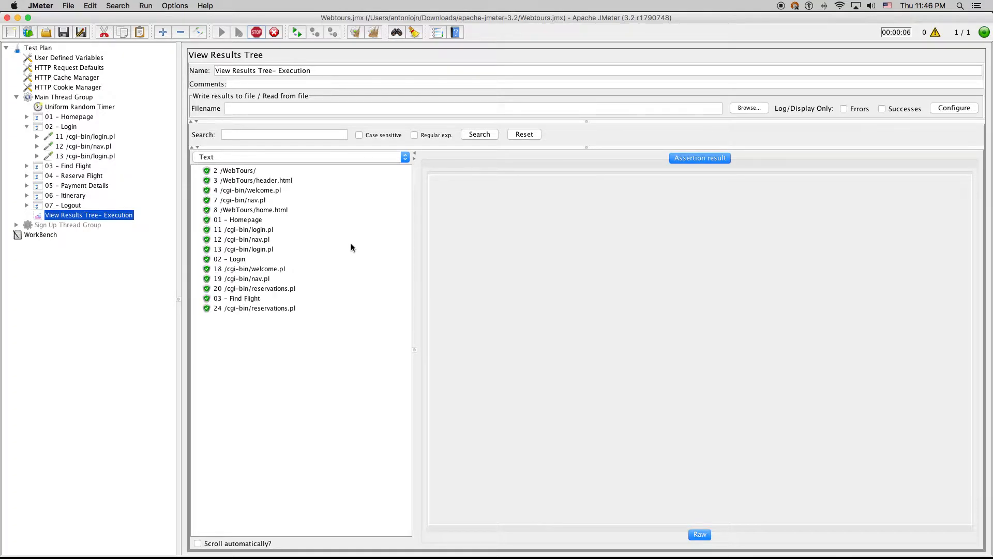
# Reload the itinerary to see the newest London booking and its 5360 total charge
pyautogui.moveTo(992, 1)
pyautogui.click(771, 226)
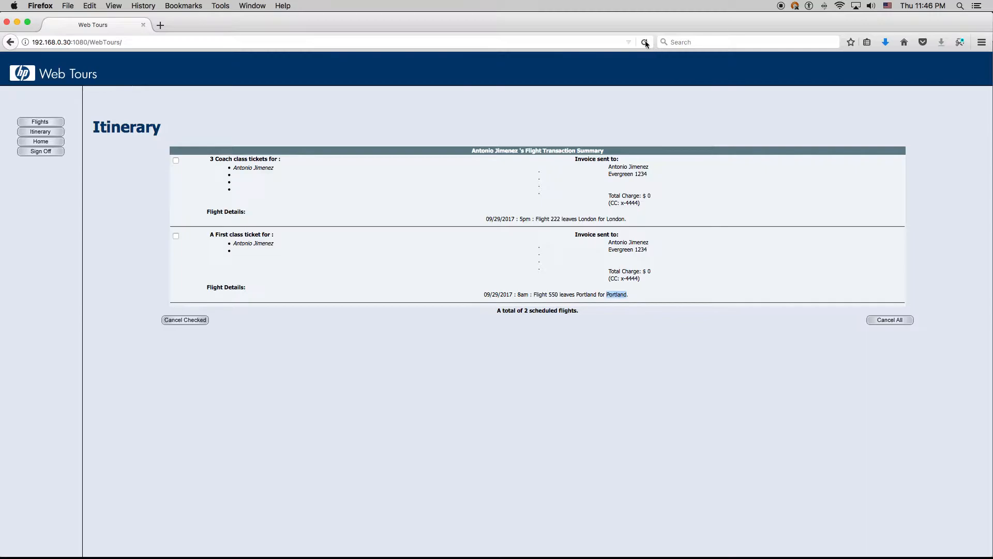
pyautogui.rightClick(47, 136)
pyautogui.click(48, 134)
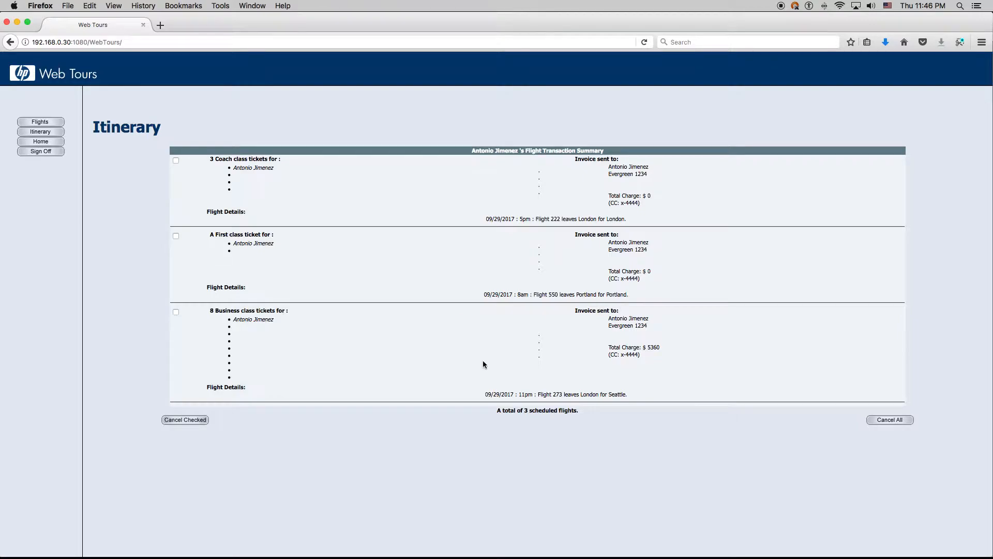
pyautogui.doubleClick(589, 395)
pyautogui.click(622, 394)
pyautogui.doubleClick(655, 347)
# Review the third booking's ticket and invoice text, then sign off from Web Tours
pyautogui.moveTo(596, 322); pyautogui.dragTo(649, 366)
pyautogui.moveTo(247, 312); pyautogui.dragTo(619, 375)
pyautogui.click(629, 376)
pyautogui.click(44, 154)
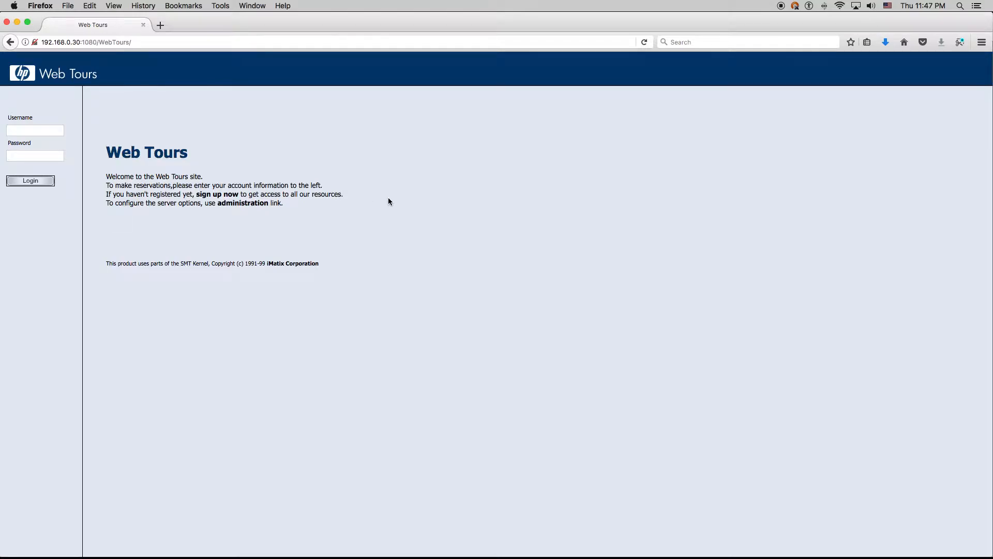
# Disable Main Thread Group, enable and expand Sign Up Thread Group, then return to Firefox
pyautogui.hotkey('ctrl', 'Up')
pyautogui.click(239, 370)
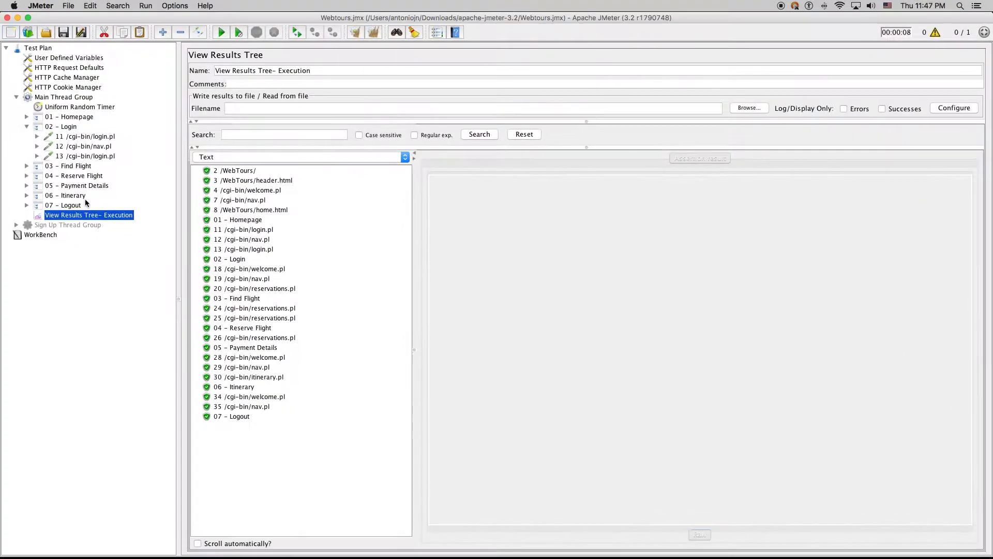
pyautogui.click(43, 99)
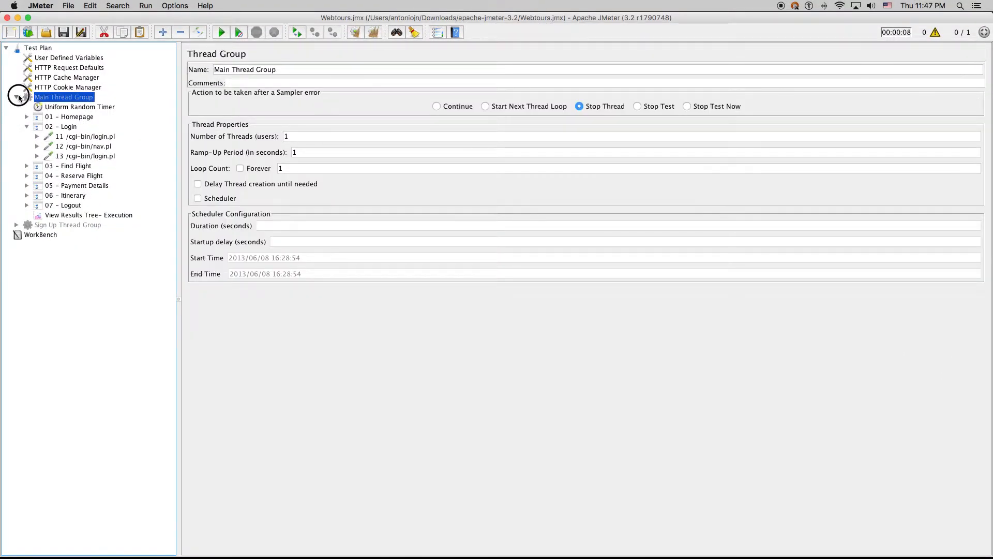
pyautogui.click(16, 98)
pyautogui.click(37, 107)
pyautogui.click(16, 107)
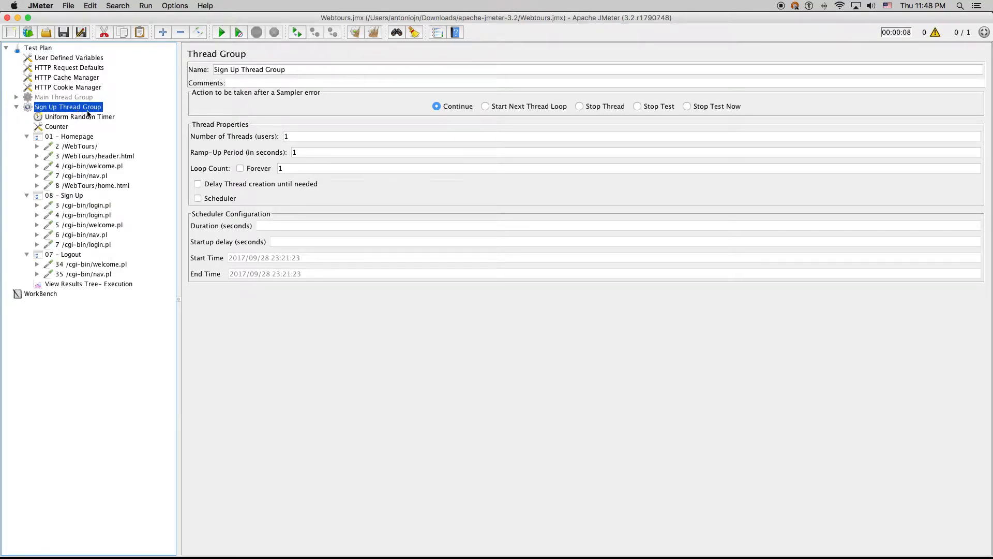
pyautogui.hotkey('ctrl', 'Up')
pyautogui.click(762, 216)
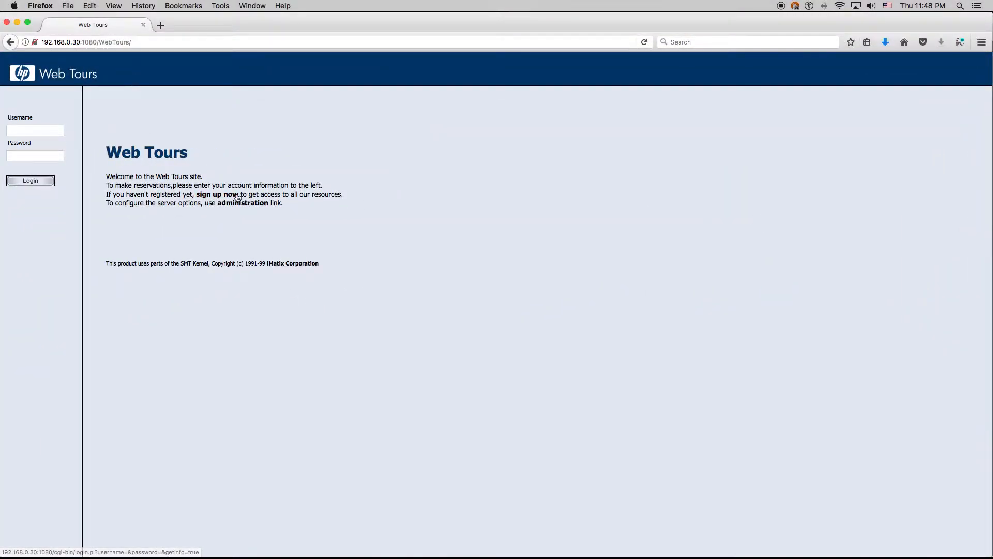
# Open Web Tours' sign-up form, then check 4 /cgi-bin/login.pl's username parameter loaduser${Counter}
pyautogui.click(217, 195)
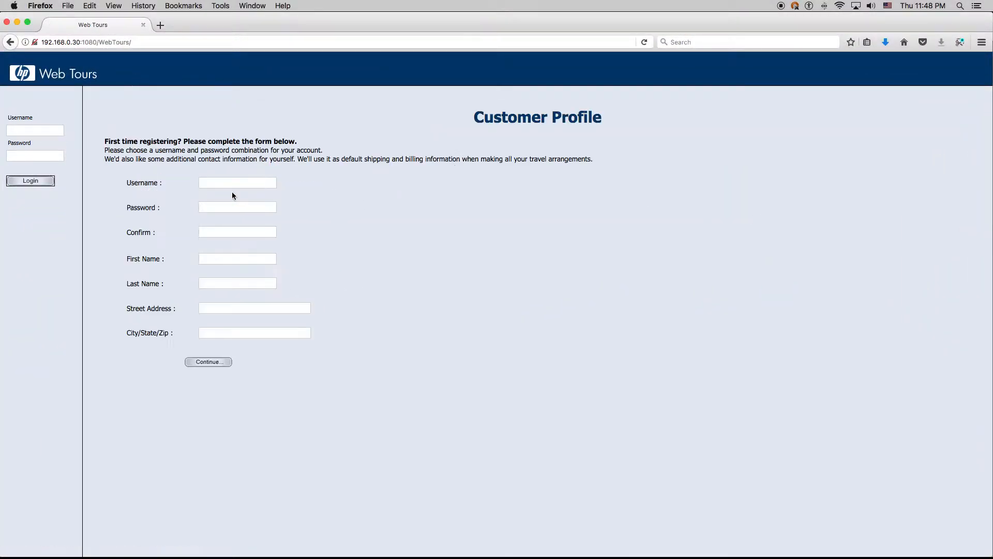
pyautogui.click(229, 185)
pyautogui.hotkey('ctrl', 'Up')
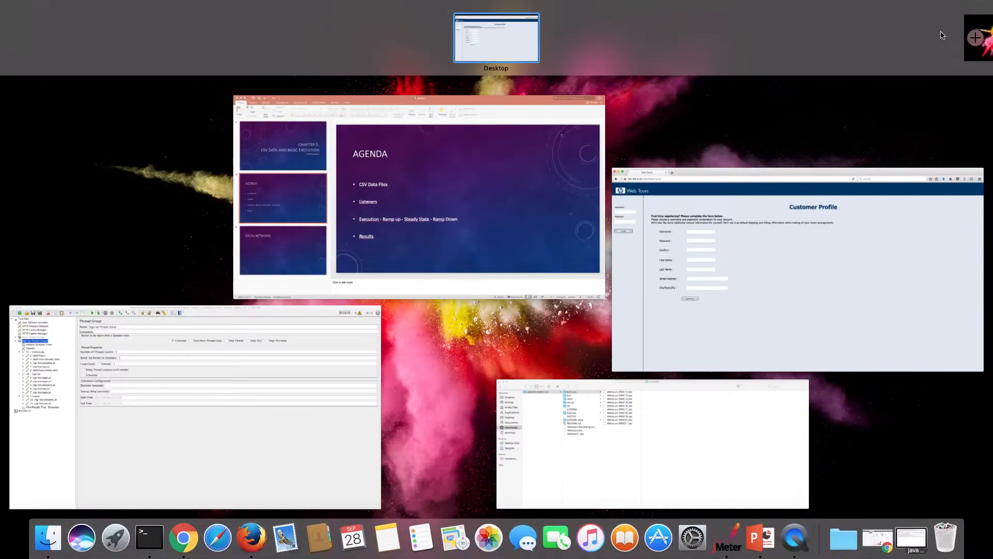
pyautogui.click(299, 381)
pyautogui.click(86, 215)
pyautogui.click(581, 223)
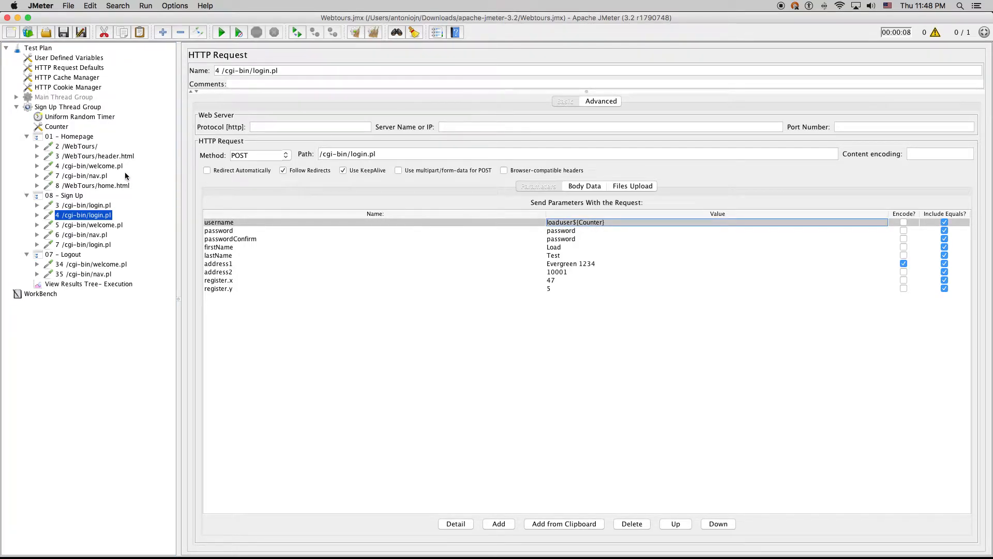
pyautogui.click(572, 232)
pyautogui.click(571, 240)
pyautogui.click(564, 249)
pyautogui.click(565, 256)
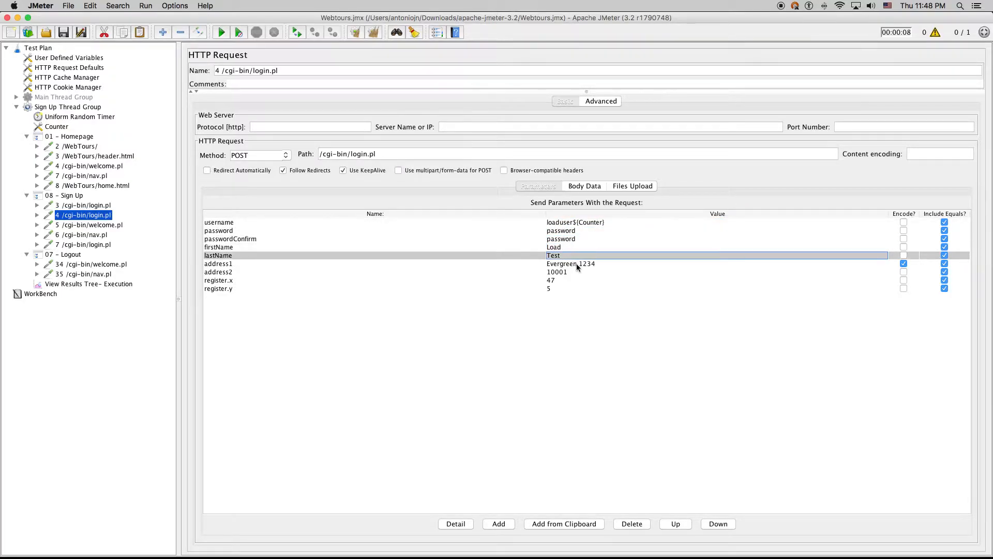
pyautogui.click(579, 264)
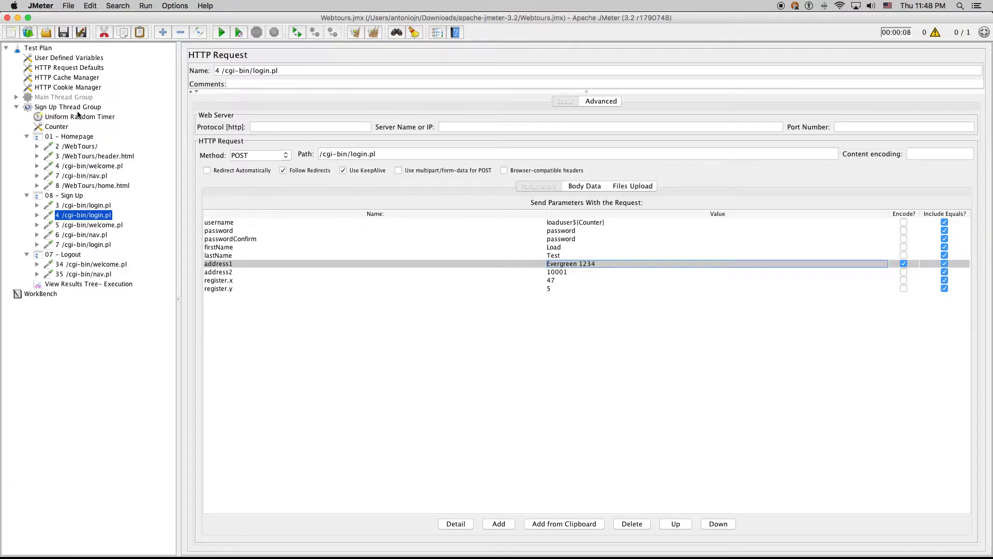
# Enter Counter start 21, increment 1 and maximum 22 in the Sign Up Thread Group
pyautogui.click(80, 107)
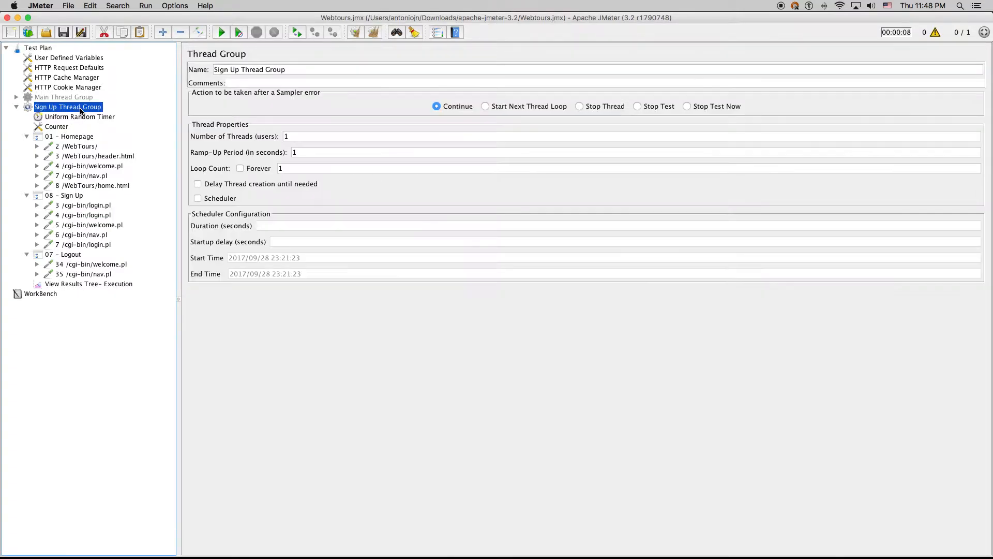
pyautogui.click(67, 127)
pyautogui.press('Tab')
pyautogui.write('21')
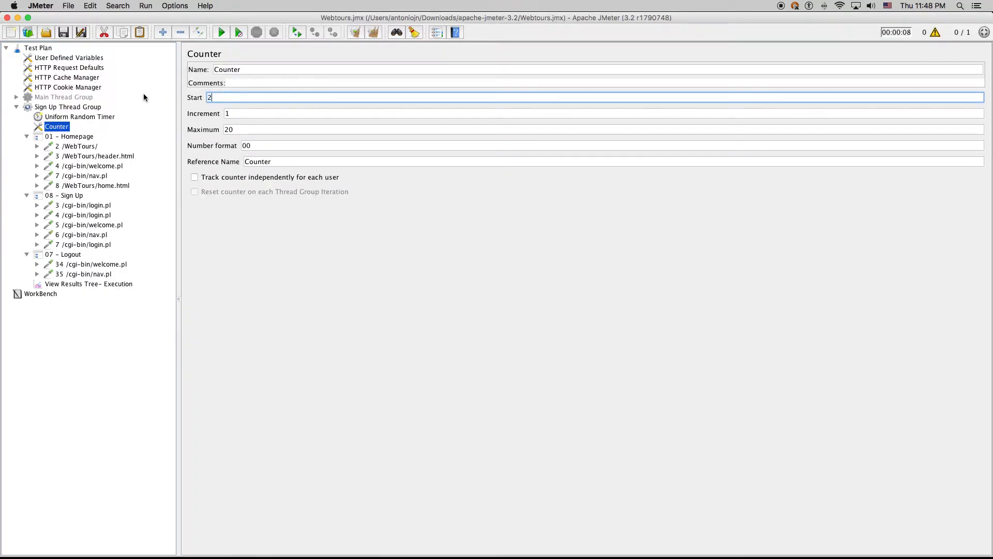
pyautogui.press('Tab')
pyautogui.press('Tab')
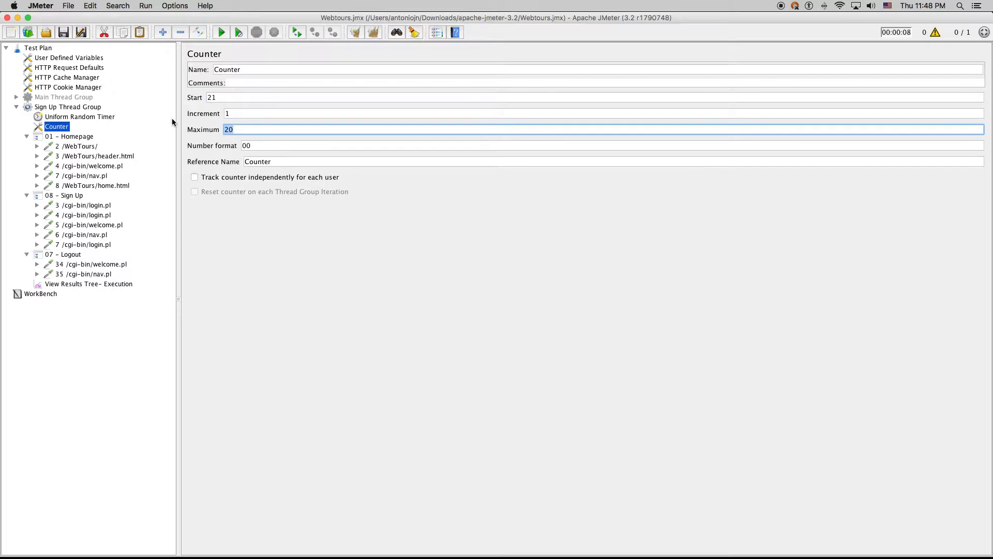
pyautogui.write('21')
pyautogui.hotkey('shift', 'Tab')
pyautogui.write('1')
pyautogui.press('Tab')
pyautogui.write('22')
# Review the Counter fields: start 21, maximum 22, 00 number format, reference name Counter
pyautogui.click(255, 114)
pyautogui.click(229, 100)
pyautogui.doubleClick(218, 97)
pyautogui.press('Tab')
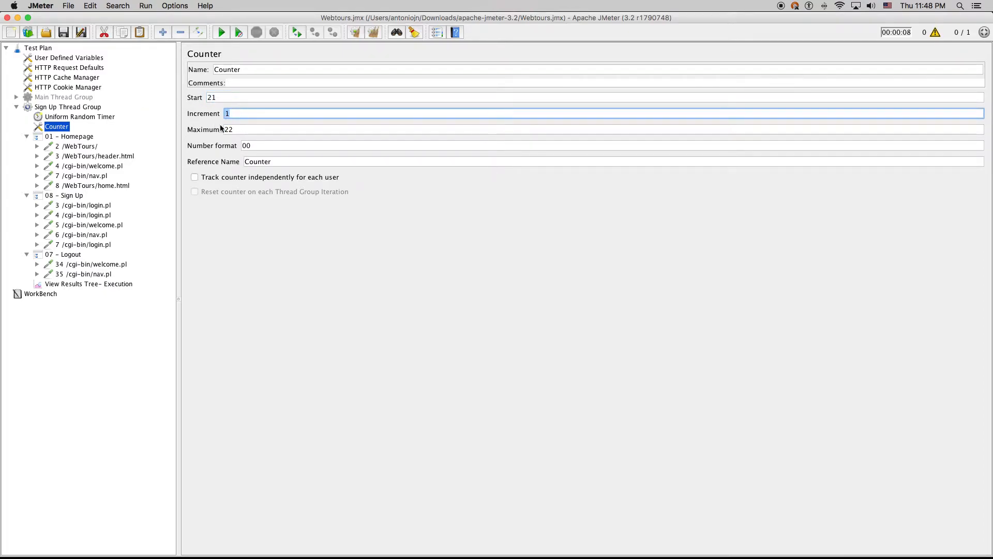
pyautogui.press('Tab')
pyautogui.press('Tab')
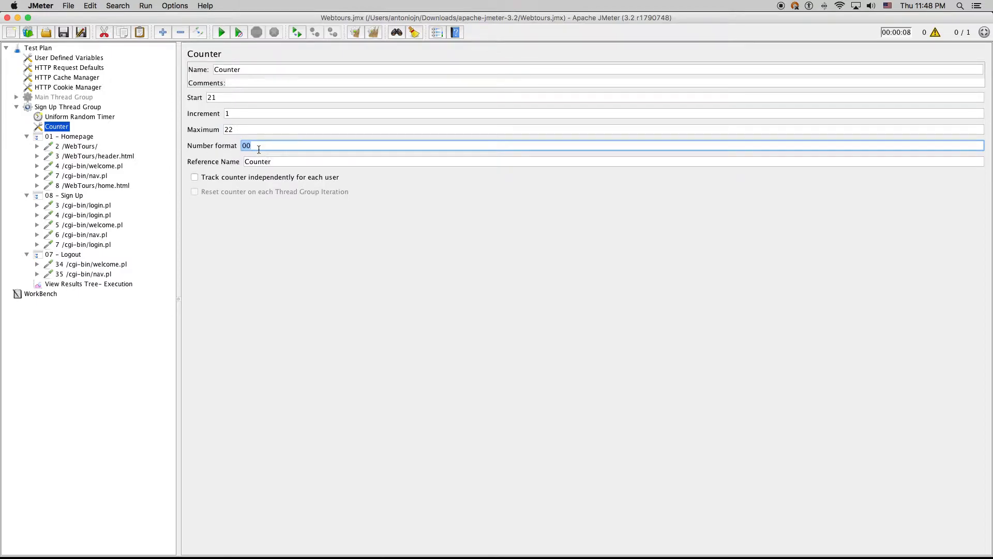
pyautogui.click(253, 146)
pyautogui.doubleClick(253, 145)
pyautogui.moveTo(250, 146)
pyautogui.mouseDown()
pyautogui.moveTo(238, 148)
pyautogui.moveTo(248, 149)
pyautogui.mouseUp()
pyautogui.press('Tab')
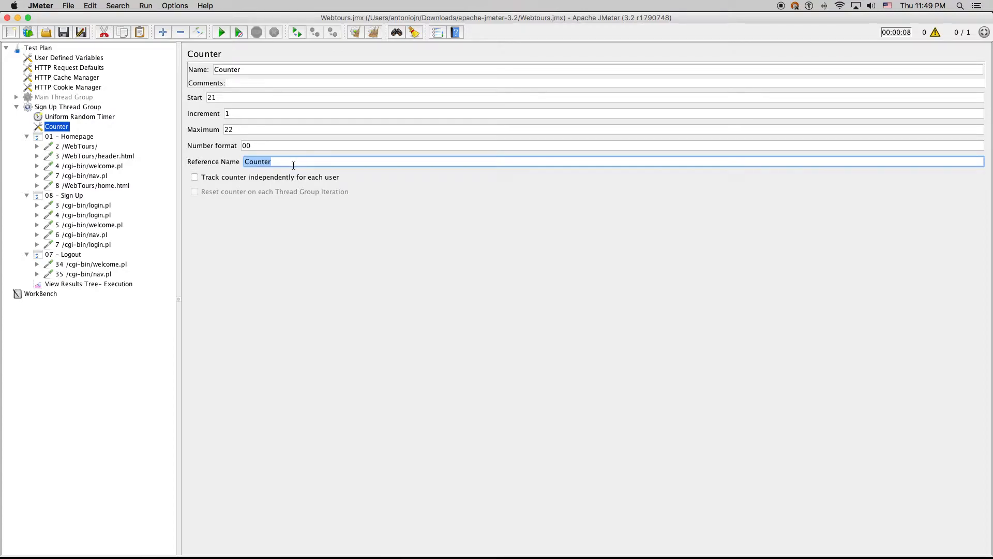
pyautogui.moveTo(275, 163); pyautogui.dragTo(196, 157)
pyautogui.doubleClick(251, 97)
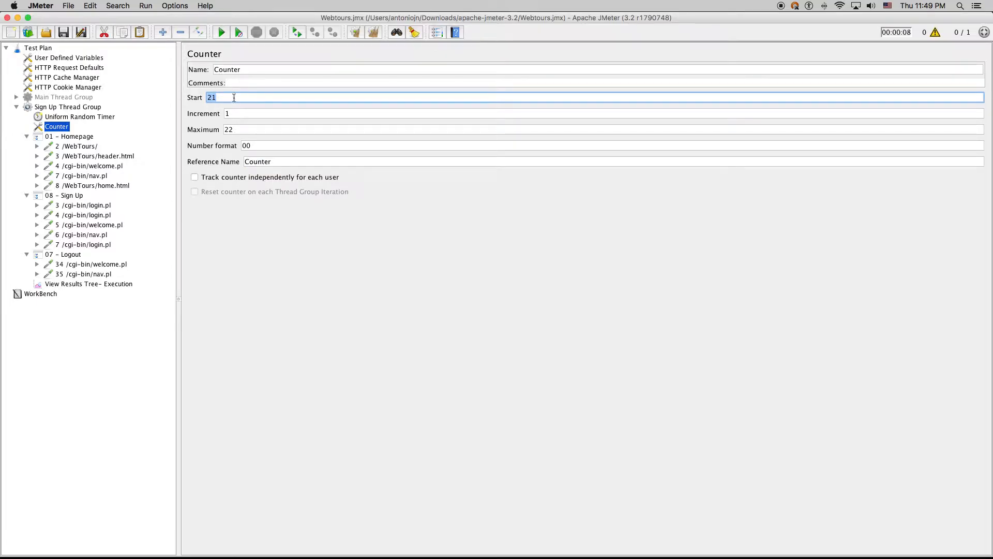
# Clear View Results Tree, start the sign-up test run and widen the results list
pyautogui.click(85, 284)
pyautogui.press('super+s')
pyautogui.click(221, 32)
pyautogui.moveTo(311, 244); pyautogui.dragTo(414, 234)
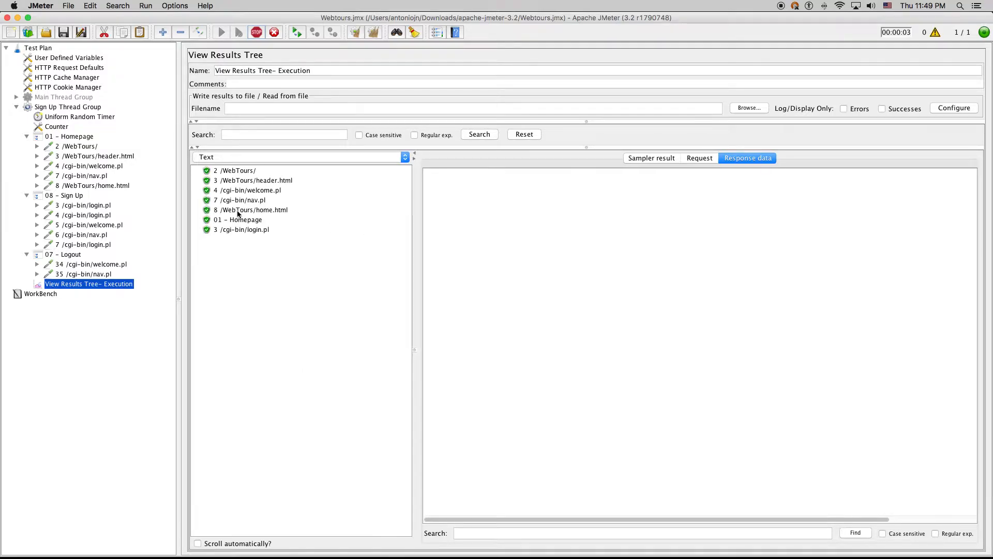
# Inspect the login.pl sample's posted sign-up data and response, rendering it as HTML
pyautogui.click(243, 239)
pyautogui.click(699, 158)
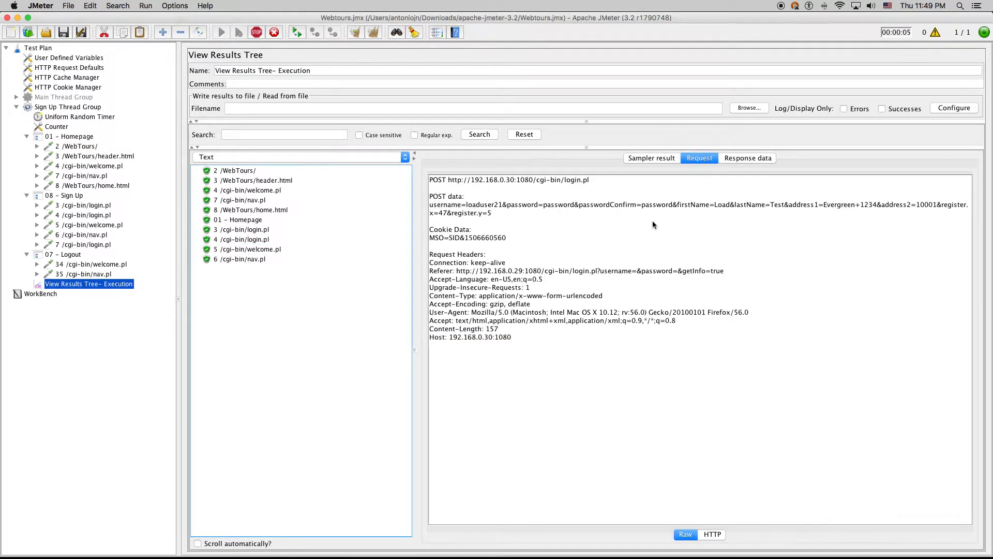
pyautogui.moveTo(500, 205); pyautogui.dragTo(600, 227)
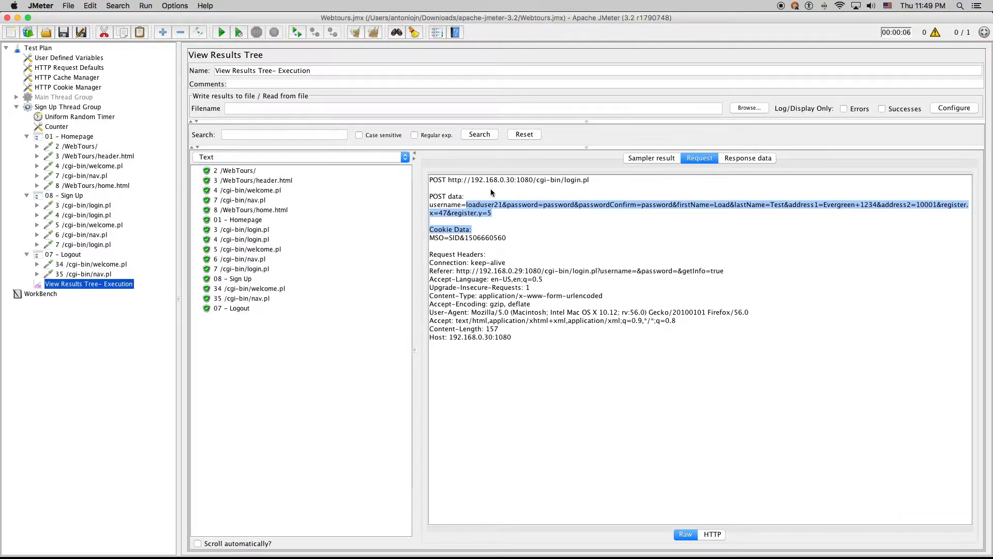
pyautogui.click(443, 179)
pyautogui.click(746, 160)
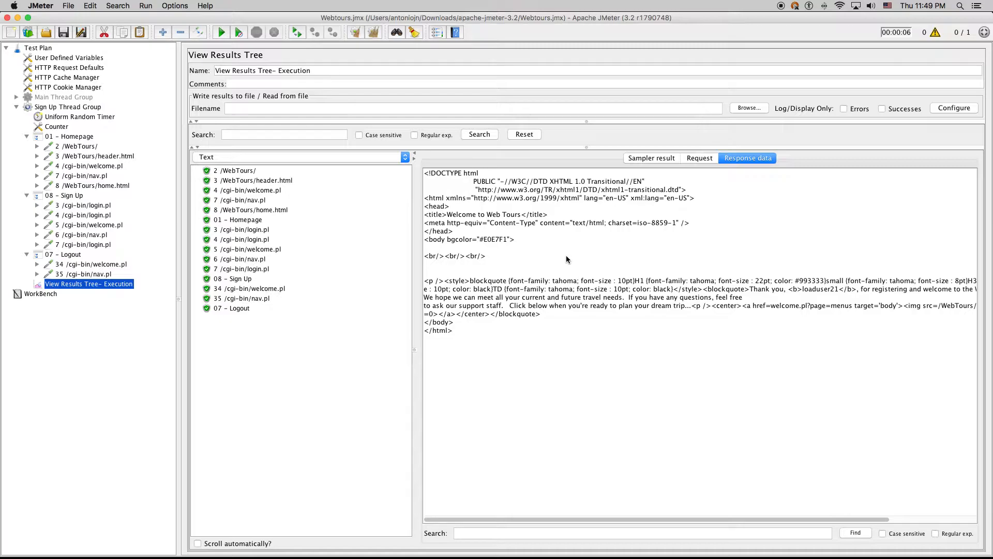
pyautogui.moveTo(789, 290); pyautogui.dragTo(627, 289)
pyautogui.click(538, 290)
pyautogui.click(339, 157)
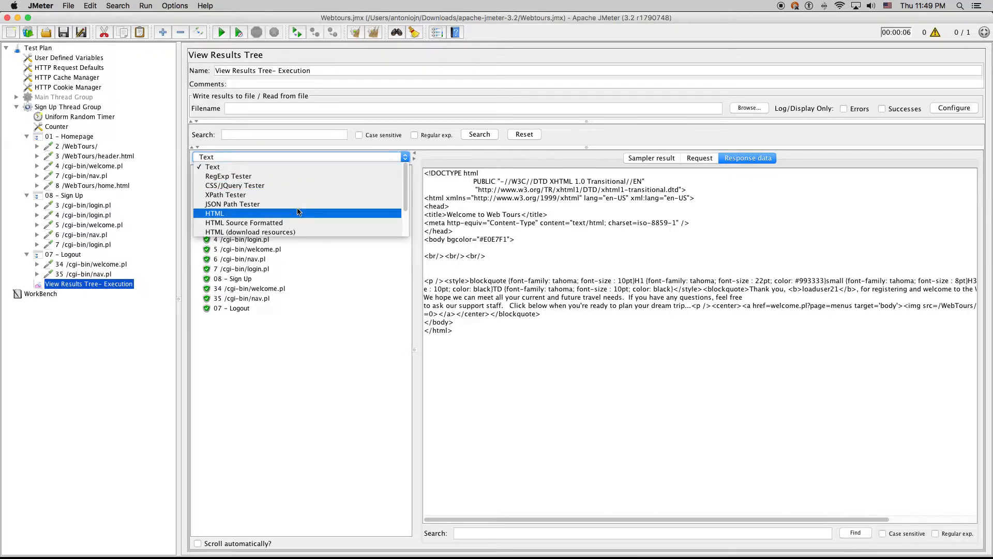
pyautogui.click(298, 214)
# Copy the registered username from the 4 /cgi-bin/login.pl response and switch to Firefox
pyautogui.click(243, 239)
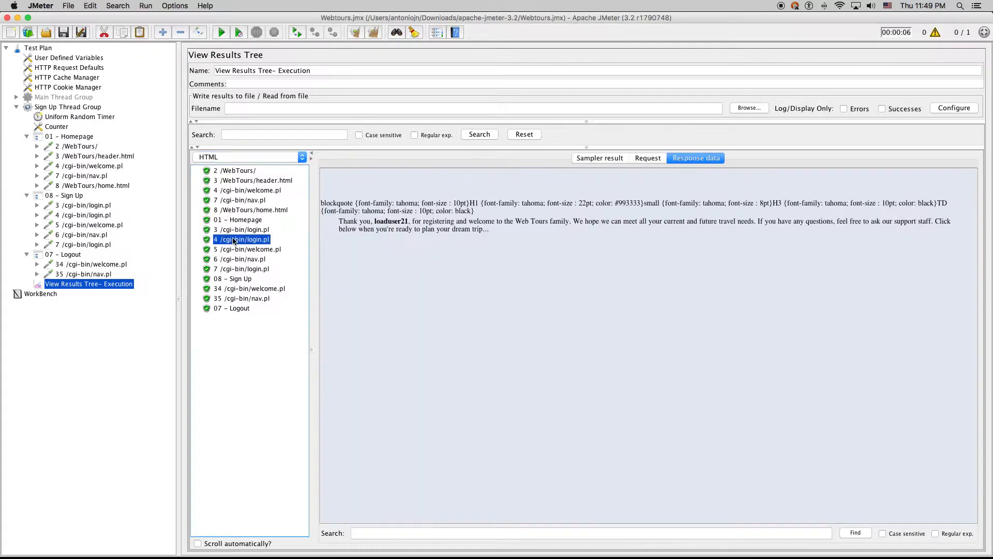
pyautogui.moveTo(340, 222); pyautogui.dragTo(507, 230)
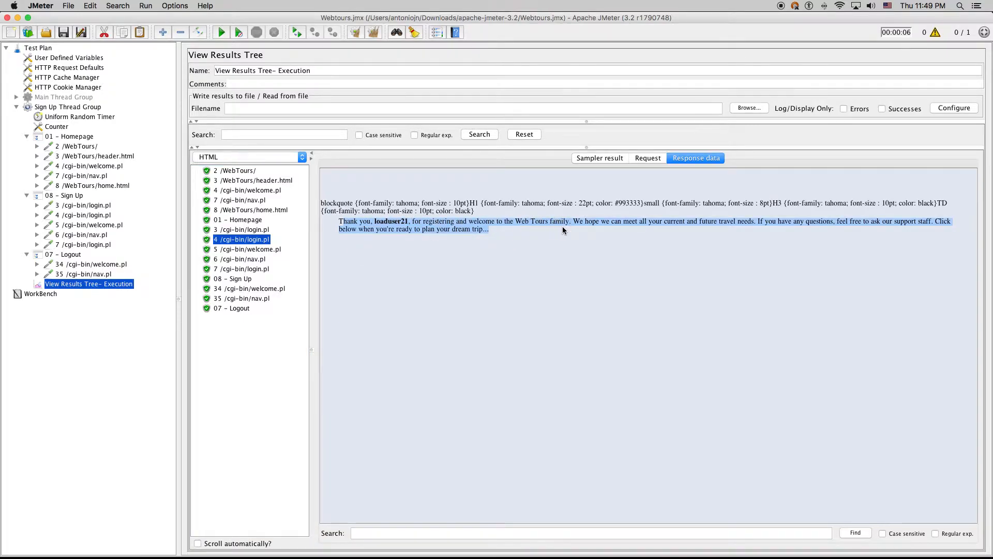
pyautogui.click(503, 230)
pyautogui.doubleClick(395, 225)
pyautogui.click(397, 225)
pyautogui.doubleClick(397, 225)
pyautogui.hotkey('ctrl', 'c')
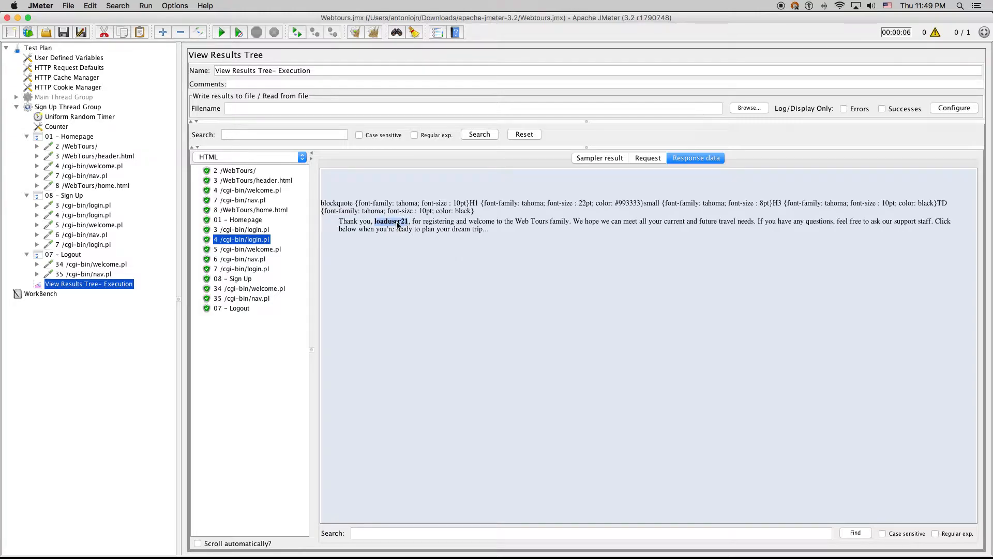
pyautogui.hotkey('ctrl', 'Up')
pyautogui.click(789, 197)
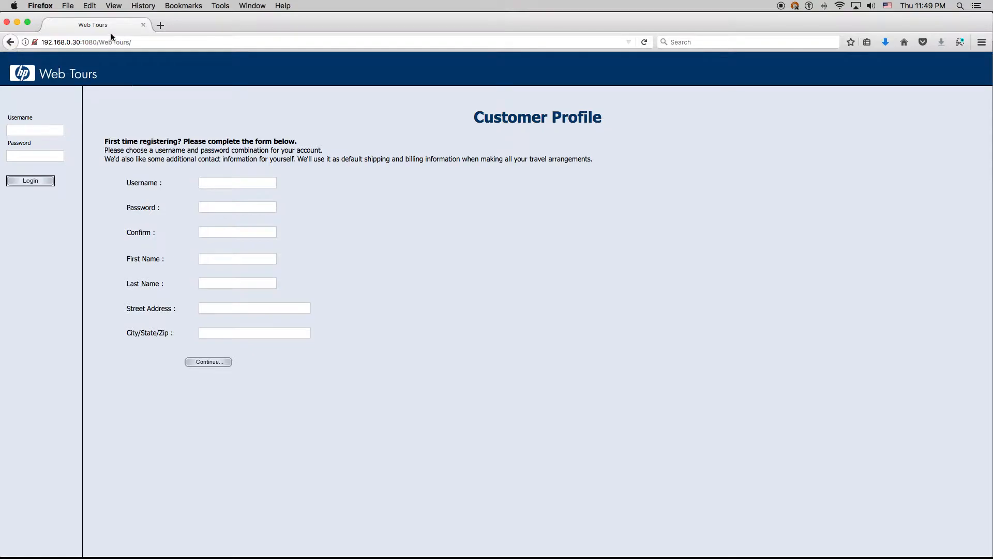
# Log in to Web Tours with the pasted username and its password, declining to save the login
pyautogui.click(10, 42)
pyautogui.click(28, 127)
pyautogui.hotkey('ctrl', 'v')
pyautogui.click(32, 157)
pyautogui.write('••••••••')
pyautogui.click(23, 175)
pyautogui.click(52, 140)
# View the account's Itinerary and Flights pages, then return to JMeter
pyautogui.click(40, 132)
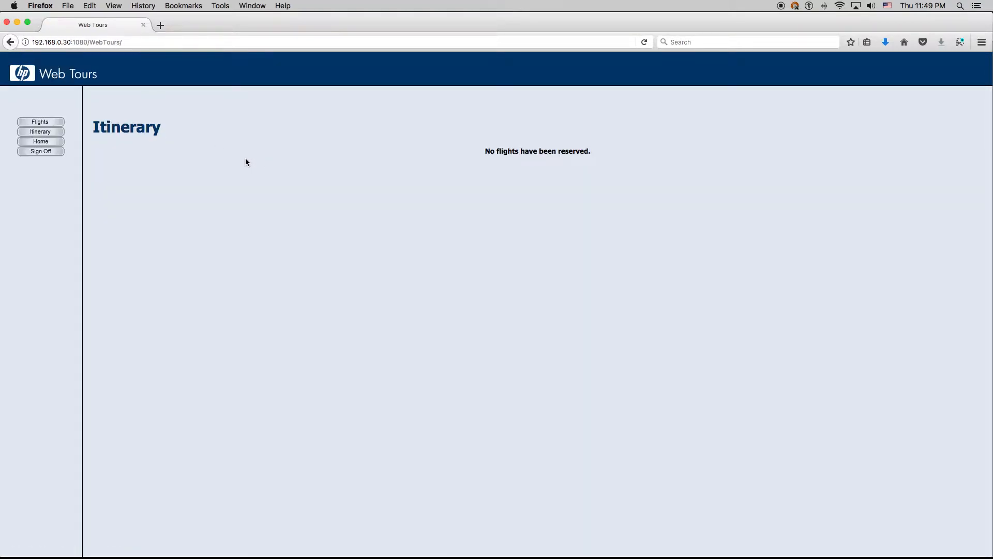
pyautogui.click(46, 122)
pyautogui.hotkey('ctrl', 'Up')
pyautogui.click(175, 407)
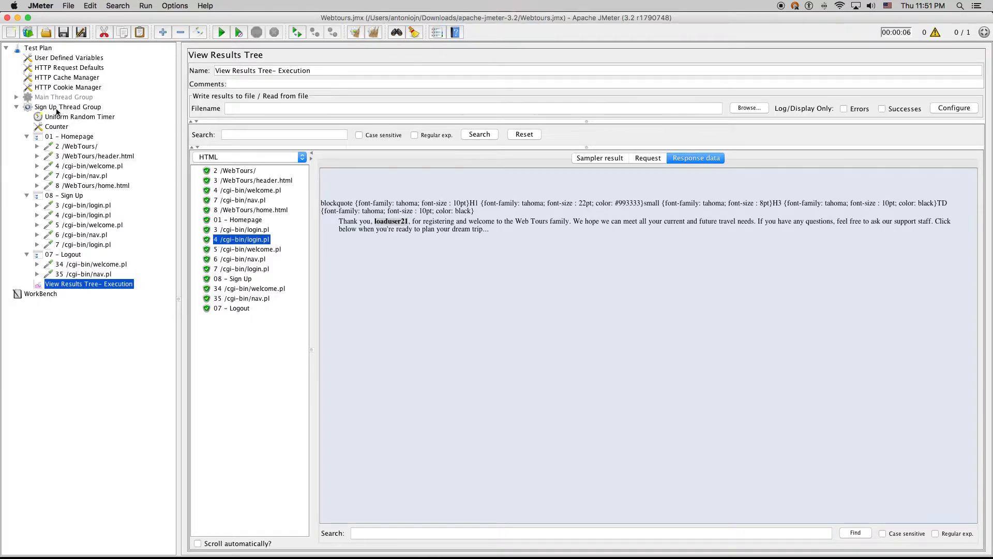
# Select and expand Main Thread Group, collapsing the 02 - Login controller
pyautogui.click(63, 107)
pyautogui.click(49, 98)
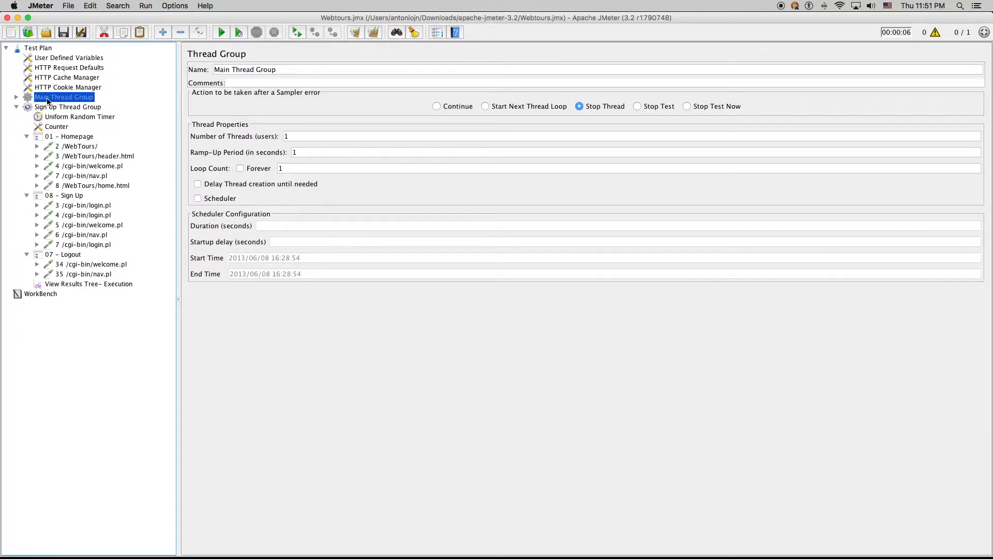
pyautogui.click(16, 98)
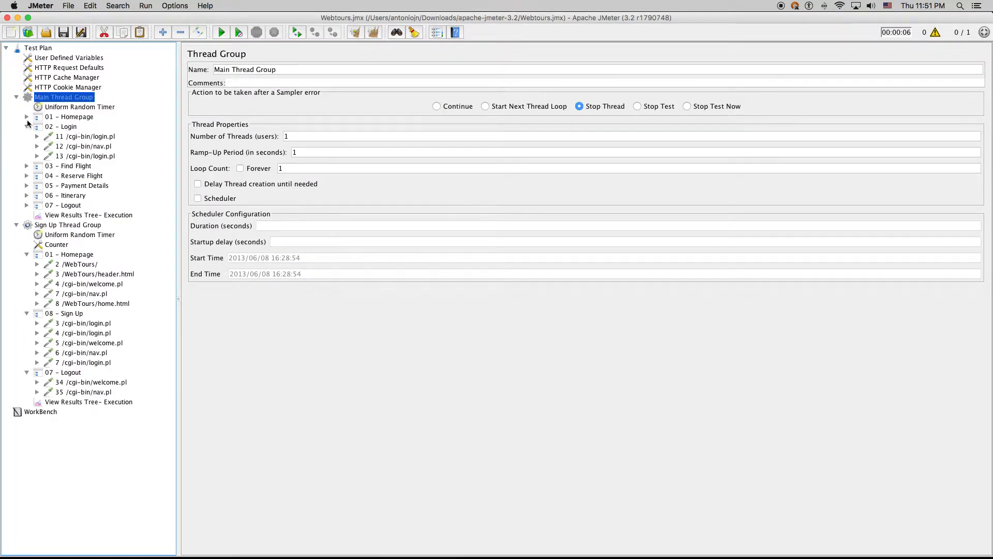
pyautogui.click(27, 126)
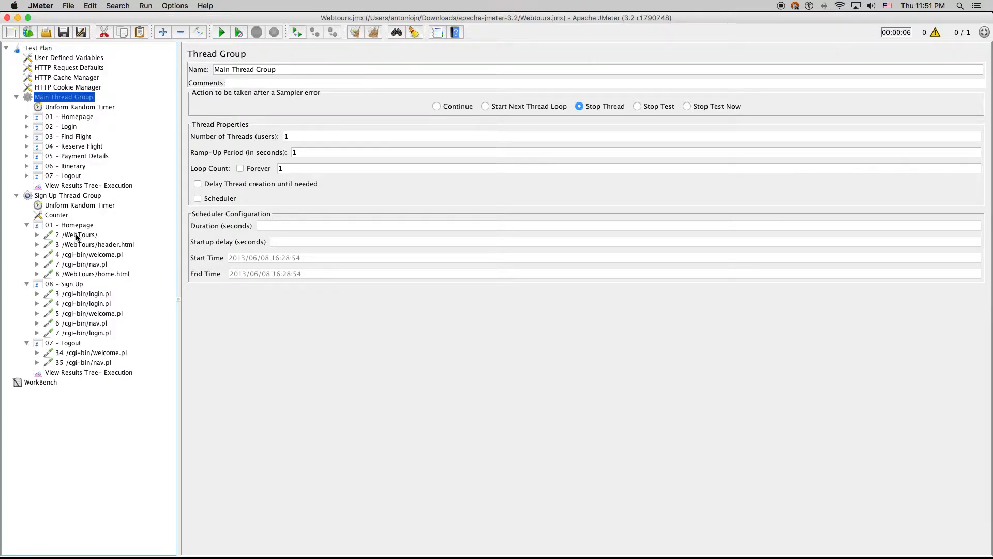
# Inspect the 4 /cgi-bin/login.pl username, password, firstName, lastName and address1 parameters
pyautogui.click(78, 303)
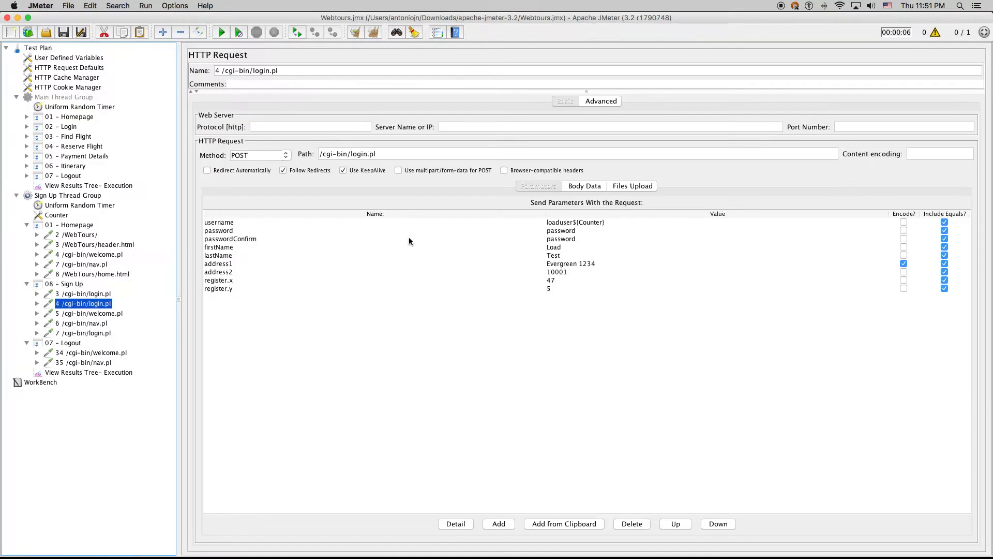
pyautogui.click(575, 223)
pyautogui.click(574, 231)
pyautogui.click(569, 247)
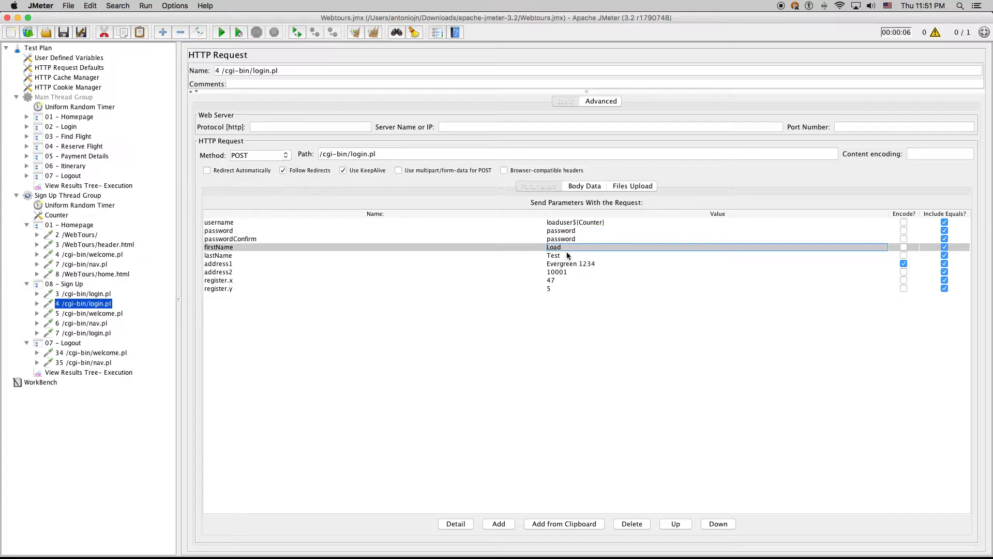
pyautogui.click(568, 255)
pyautogui.click(572, 264)
# Open 26 /cgi-bin/reservations.pl under 05 - Payment Details and examine its address1, firstName and lastName values
pyautogui.click(27, 155)
pyautogui.click(54, 165)
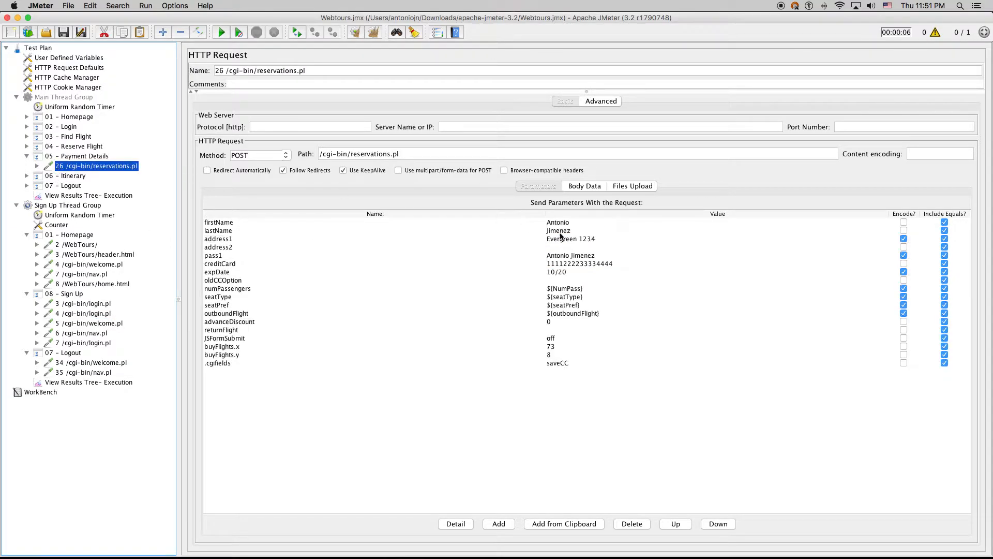
pyautogui.click(580, 240)
pyautogui.moveTo(597, 240); pyautogui.dragTo(487, 236)
pyautogui.click(571, 231)
pyautogui.click(571, 223)
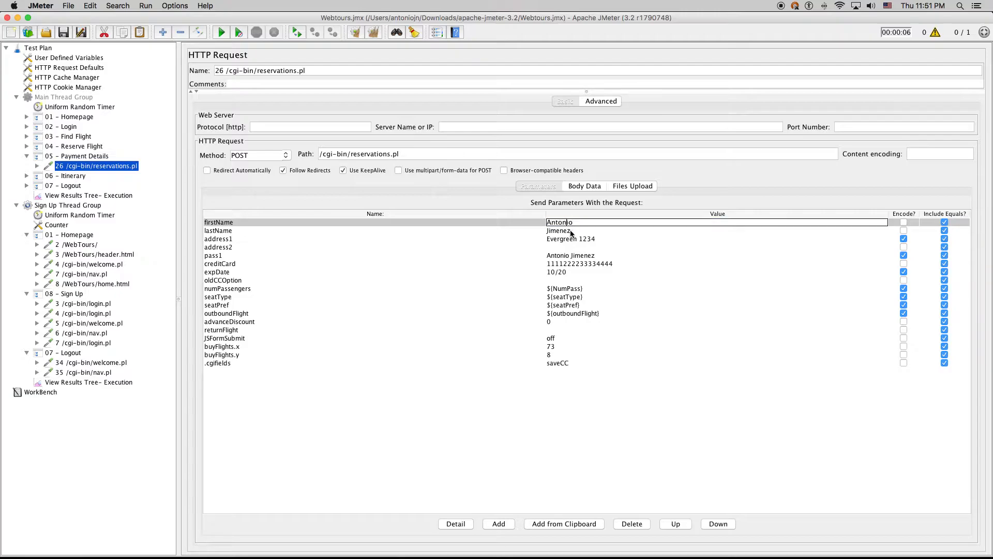
pyautogui.doubleClick(566, 224)
pyautogui.doubleClick(565, 231)
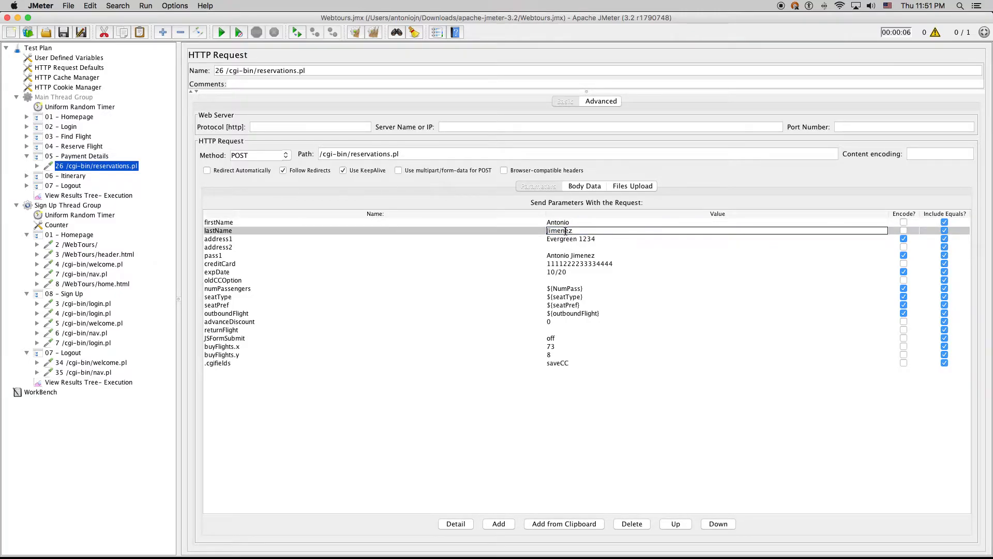
pyautogui.click(567, 231)
pyautogui.moveTo(183, 557)
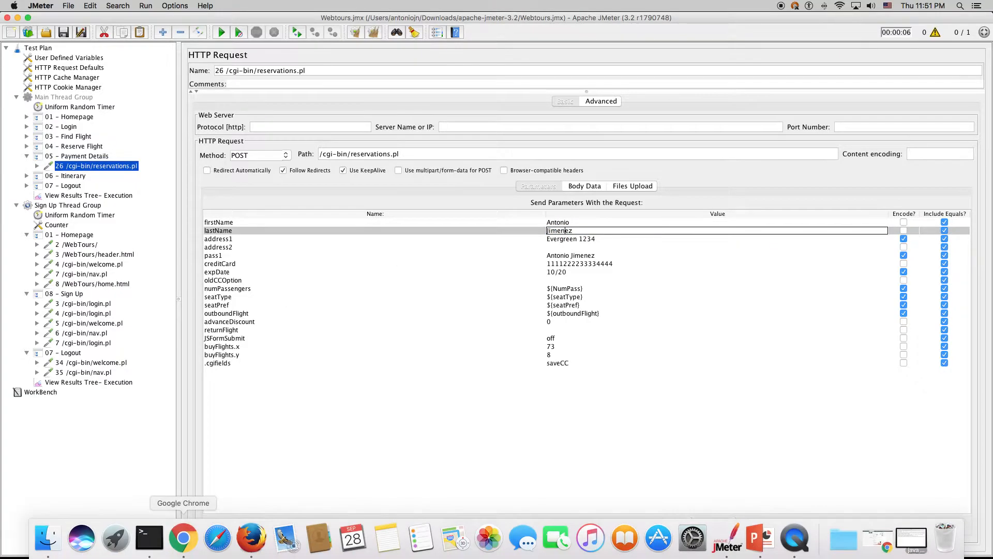
# Launch TextWrangler from the next Launchpad page after closing the Other folder
pyautogui.click(115, 538)
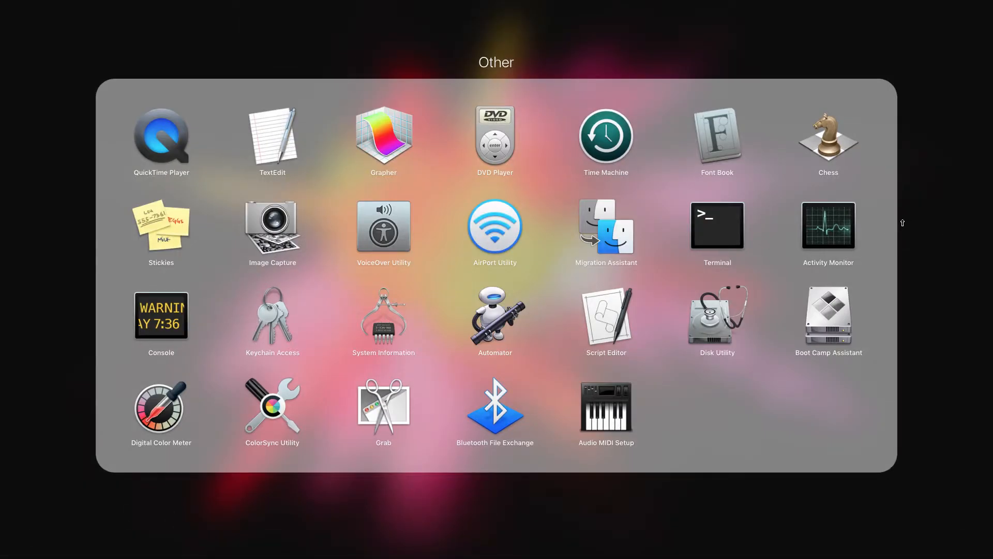
pyautogui.click(770, 504)
pyautogui.hscroll(5, 771, 221)
pyautogui.click(717, 84)
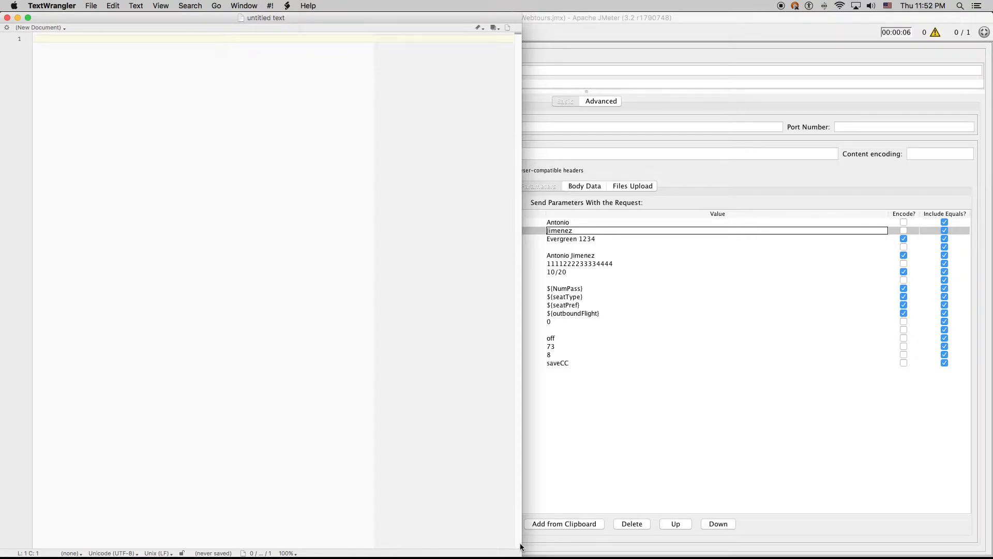
# Shrink the TextWrangler window and copy the 'loaduser' prefix from the login.pl request's username value
pyautogui.moveTo(520, 550); pyautogui.dragTo(549, 230)
pyautogui.moveTo(385, 18); pyautogui.dragTo(550, 204)
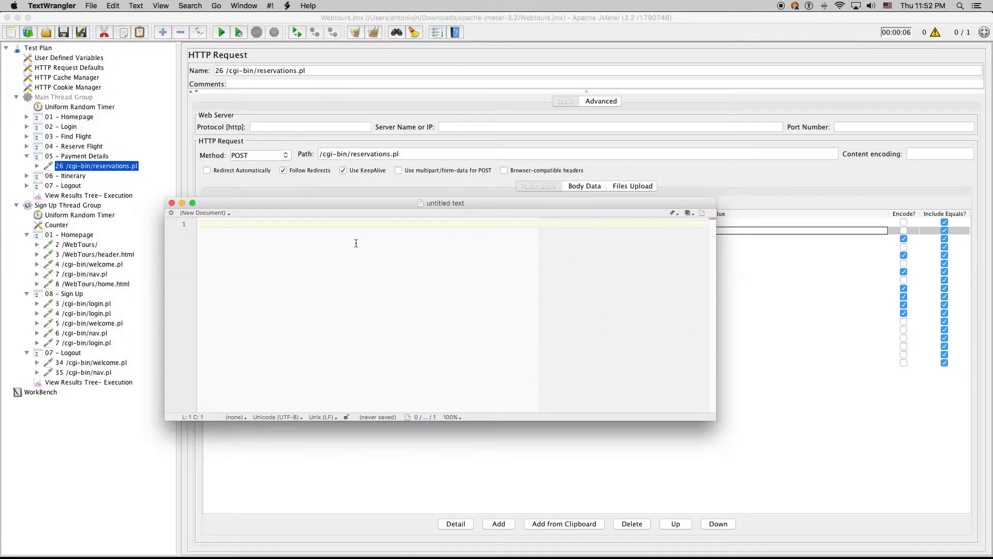
pyautogui.click(735, 317)
pyautogui.click(92, 313)
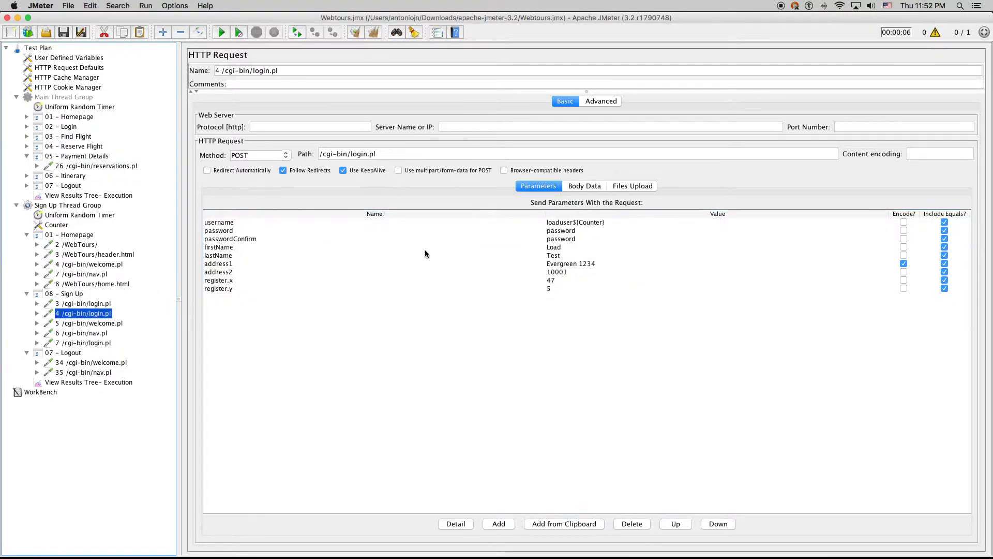
pyautogui.doubleClick(561, 223)
pyautogui.moveTo(576, 222); pyautogui.dragTo(520, 221)
pyautogui.press('super+c')
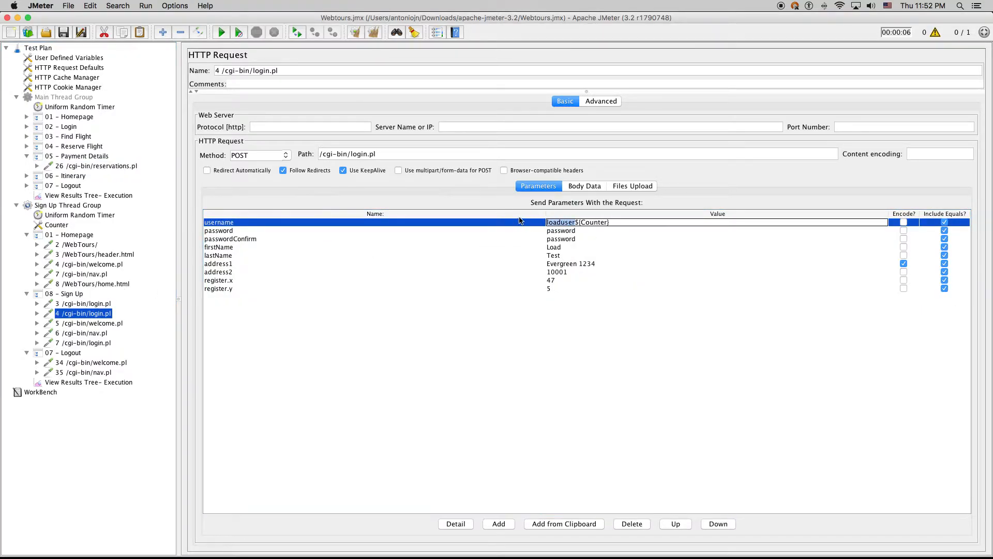
pyautogui.hotkey('ctrl', 'Up')
# Enter loaduser01, loaduser02 and loaduser03 on three lines of the untitled document
pyautogui.click(180, 435)
pyautogui.press('super+v')
pyautogui.write('01')
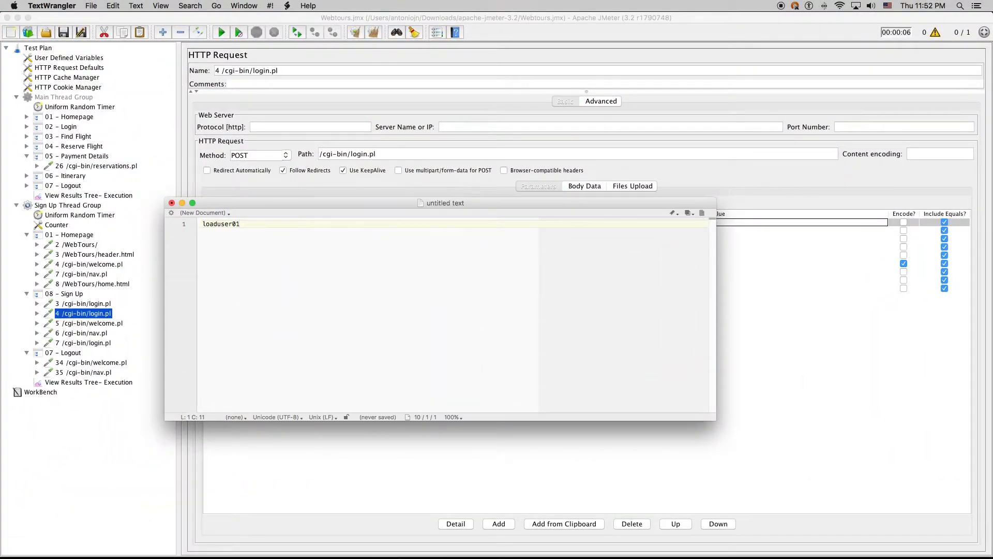
pyautogui.press('Return')
pyautogui.press('super+v')
pyautogui.write('02')
pyautogui.press('Return')
pyautogui.press('super+v')
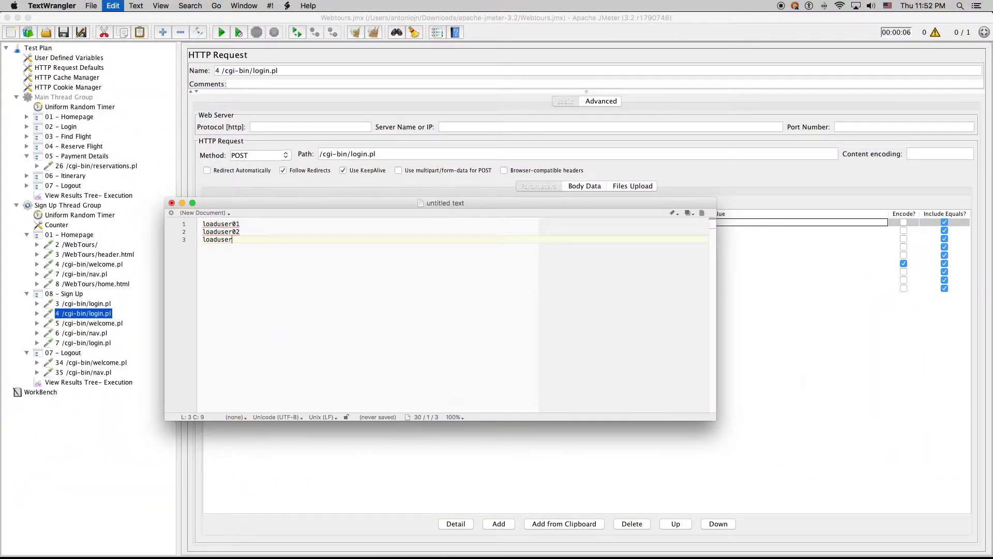
pyautogui.write('03')
# Duplicate the three usernames and delete the surplus lines to leave ten lines
pyautogui.press('super+a')
pyautogui.doubleClick(229, 240)
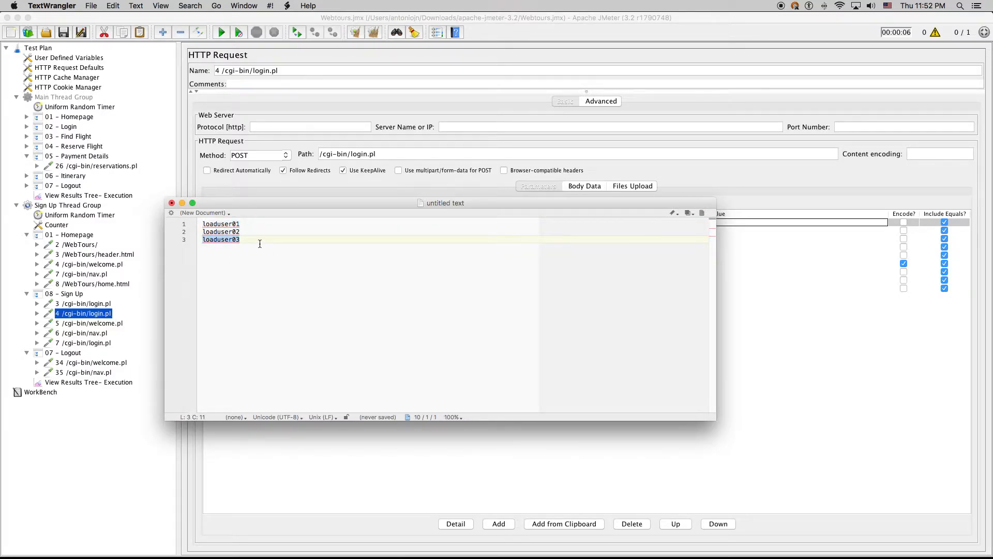
pyautogui.press('super+a')
pyautogui.press('super+c')
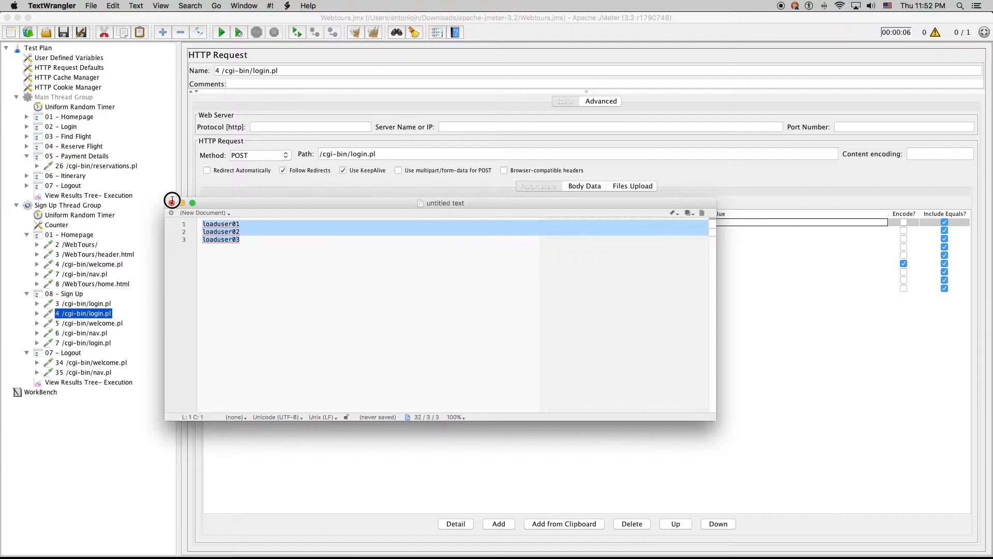
pyautogui.doubleClick(252, 239)
pyautogui.click(261, 241)
pyautogui.press('Return')
pyautogui.press('super+v')
pyautogui.press('Return')
pyautogui.press('super+v')
pyautogui.press('Return')
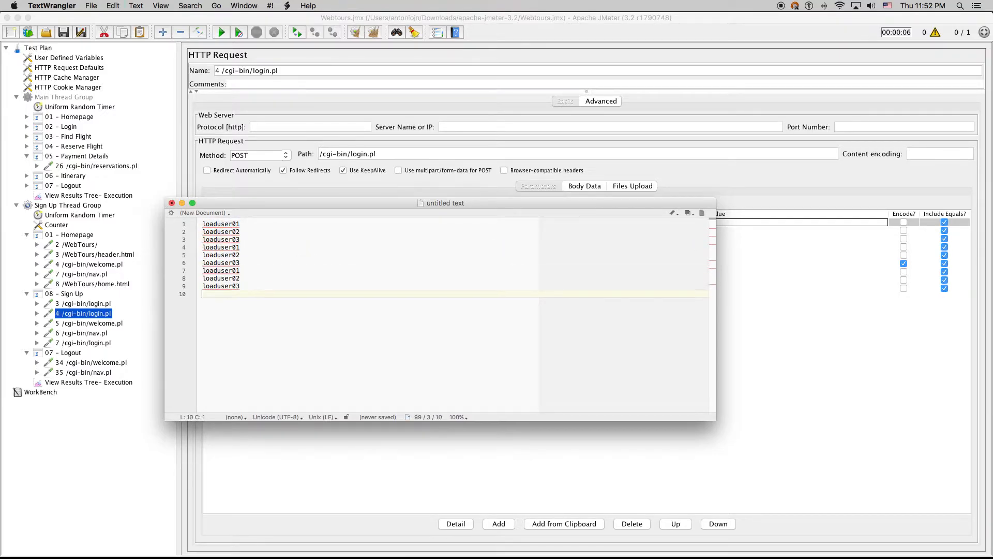
pyautogui.press('super+v')
pyautogui.moveTo(183, 309)
pyautogui.mouseDown()
pyautogui.moveTo(186, 295)
pyautogui.moveTo(182, 301)
pyautogui.mouseUp()
pyautogui.press('BackSpace')
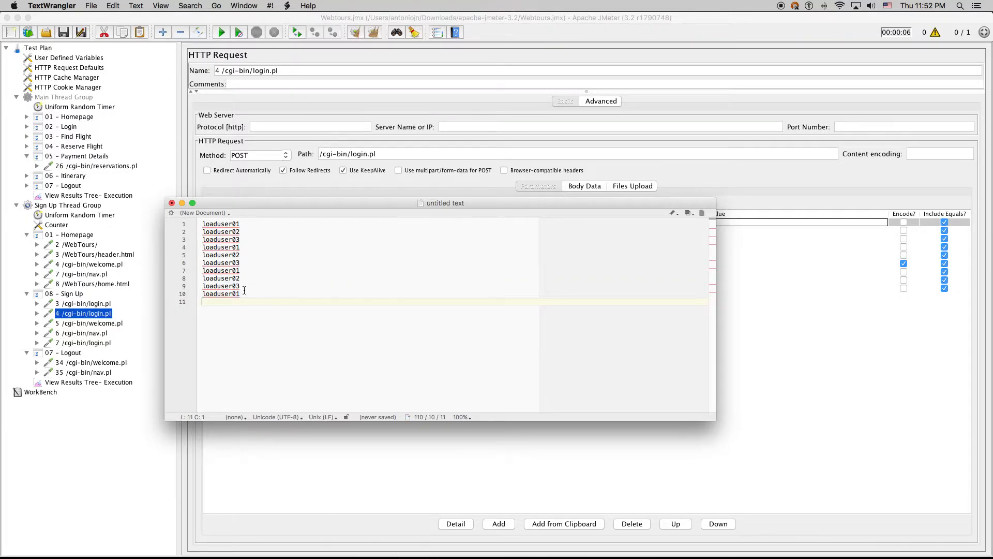
# Renumber lines 4 to 10 as loaduser04 through loaduser10
pyautogui.click(243, 248)
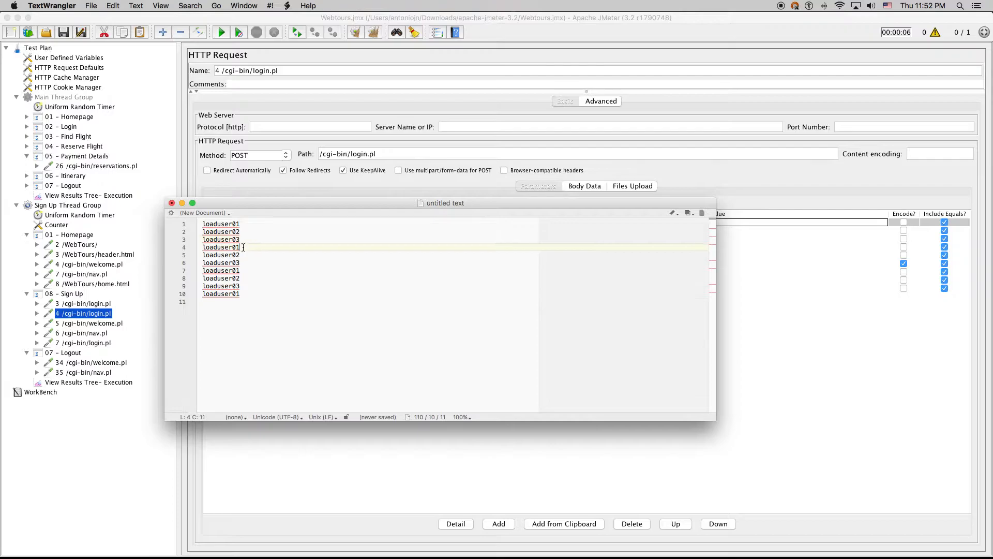
pyautogui.press('BackSpace')
pyautogui.write('4')
pyautogui.press('Down')
pyautogui.press('BackSpace')
pyautogui.write('5')
pyautogui.press('Down')
pyautogui.press('BackSpace')
pyautogui.write('6')
pyautogui.press('Down')
pyautogui.press('BackSpace')
pyautogui.write('7')
pyautogui.press('Down')
pyautogui.press('BackSpace')
pyautogui.write('8')
pyautogui.press('Down')
pyautogui.press('BackSpace')
pyautogui.write('9')
pyautogui.press('Down')
pyautogui.press('BackSpace')
pyautogui.press('BackSpace')
pyautogui.write('10')
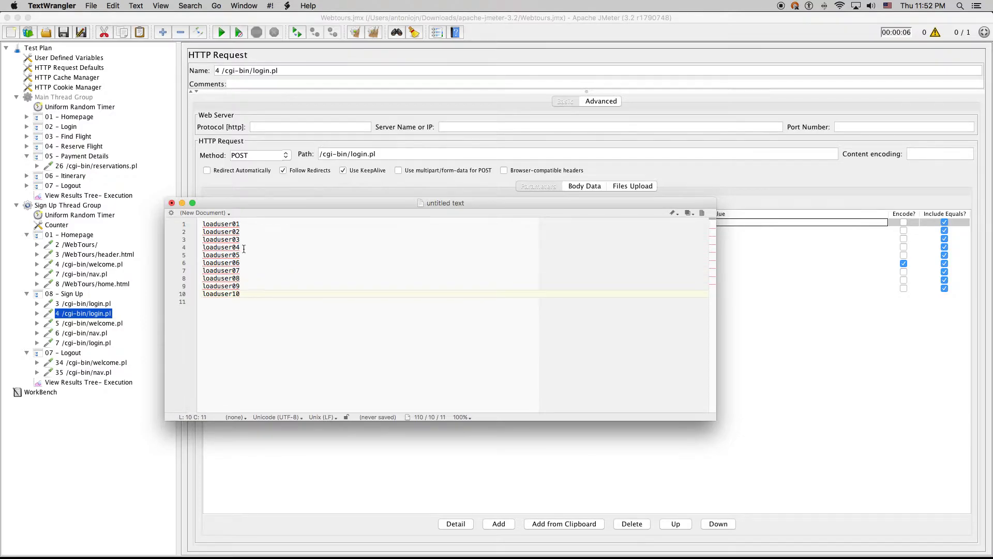
# Copy the ten usernames and paste them below as lines 11 to 20
pyautogui.moveTo(244, 293); pyautogui.dragTo(187, 218)
pyautogui.press('super+c')
pyautogui.click(266, 303)
pyautogui.press('super+v')
# Renumber lines 11 to 20 as loaduser11 through loaduser20
pyautogui.click(237, 301)
pyautogui.press('BackSpace')
pyautogui.write('1')
pyautogui.press('Down')
pyautogui.press('BackSpace')
pyautogui.write('1')
pyautogui.press('Down')
pyautogui.press('BackSpace')
pyautogui.write('1')
pyautogui.press('Down')
pyautogui.press('BackSpace')
pyautogui.write('1')
pyautogui.press('Down')
pyautogui.press('BackSpace')
pyautogui.write('1')
pyautogui.press('Down')
pyautogui.write('1')
pyautogui.press('BackSpace')
pyautogui.press('BackSpace')
pyautogui.write('1')
pyautogui.press('Down')
pyautogui.press('BackSpace')
pyautogui.write('1')
pyautogui.press('Down')
pyautogui.press('BackSpace')
pyautogui.write('1')
pyautogui.press('Down')
pyautogui.press('BackSpace')
pyautogui.write('1')
pyautogui.press('Down')
pyautogui.press('BackSpace')
pyautogui.write('2')
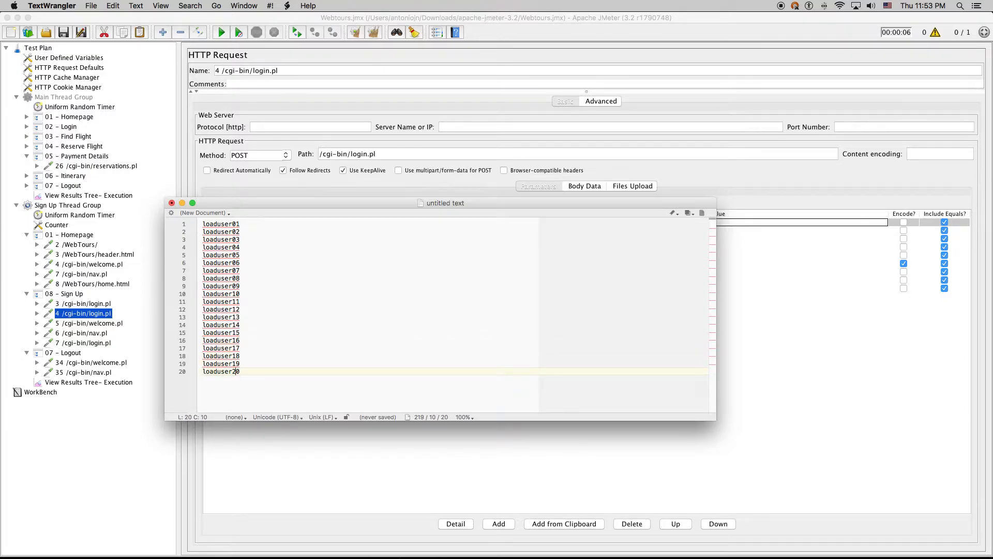
pyautogui.click(269, 226)
# Add commas after the first usernames and type 'password,' on line 1
pyautogui.press(',')
pyautogui.press('Down')
pyautogui.press(',')
pyautogui.press('Down')
pyautogui.press(',')
pyautogui.press('Down')
pyautogui.press(',')
pyautogui.press('Down')
pyautogui.press(',')
pyautogui.press('Down')
pyautogui.press(',')
pyautogui.press('Down')
pyautogui.press(',')
pyautogui.press('Down')
pyautogui.press(',')
pyautogui.press('Down')
pyautogui.press(',')
pyautogui.press('Down')
pyautogui.press(',')
pyautogui.press('Down')
pyautogui.press(',')
pyautogui.press('Down')
pyautogui.press(',')
pyautogui.press('Down')
pyautogui.press(',')
pyautogui.press('Down')
pyautogui.press(',')
pyautogui.press('Down')
pyautogui.press(',')
pyautogui.press('Down')
pyautogui.press(',')
pyautogui.press('Down')
pyautogui.press(',')
pyautogui.press('Down')
pyautogui.press(',')
pyautogui.press('Down')
pyautogui.press(',')
pyautogui.press('Down')
pyautogui.press(',')
pyautogui.press(',')
pyautogui.click(251, 222)
pyautogui.write('passwords')
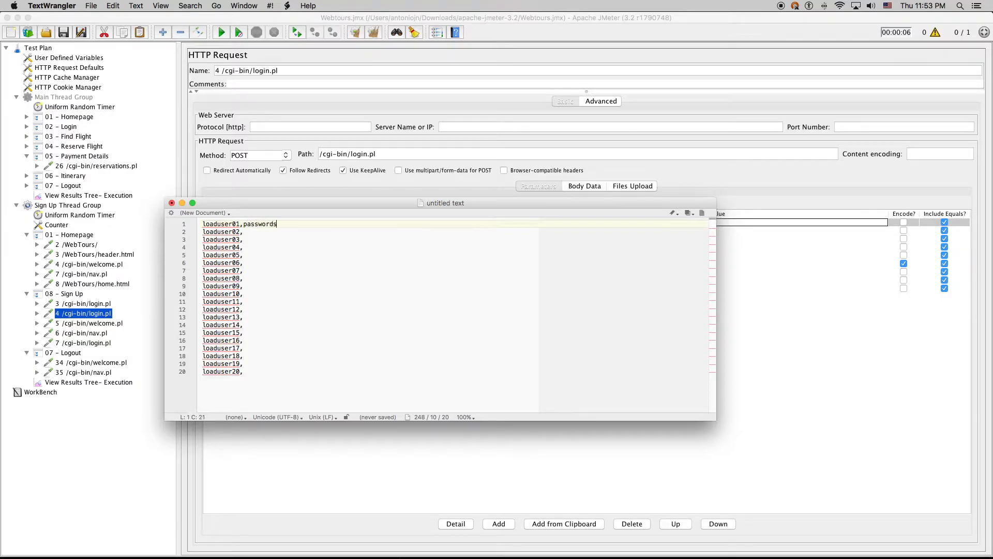
pyautogui.press('BackSpace')
pyautogui.write(',')
pyautogui.press('BackSpace')
# Append 'Load,Test,Evergreen 1234' to line 1
pyautogui.moveTo(466, 208); pyautogui.dragTo(505, 285)
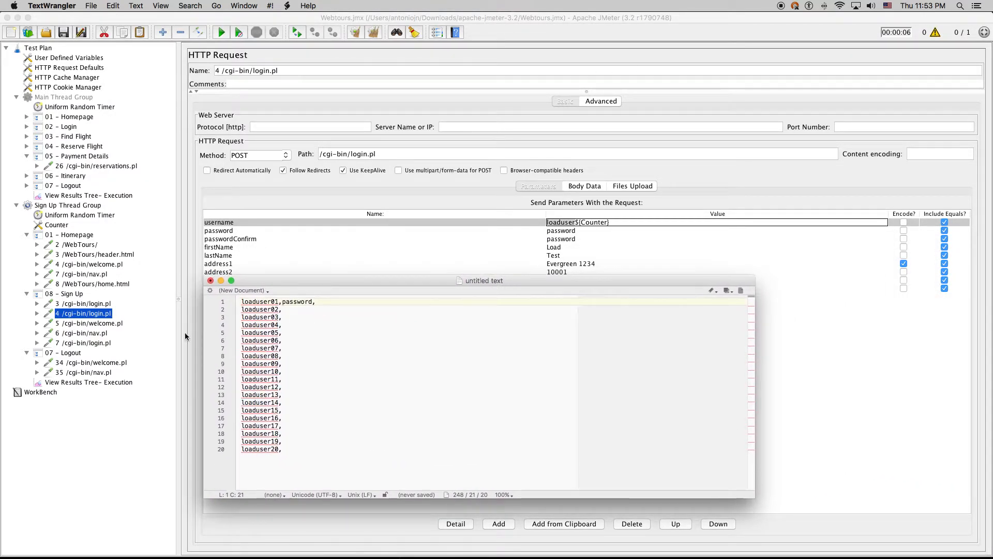
pyautogui.write('Load,Test,Ever')
pyautogui.press('BackSpace')
pyautogui.press('BackSpace')
pyautogui.press('BackSpace')
pyautogui.write('rgreen')
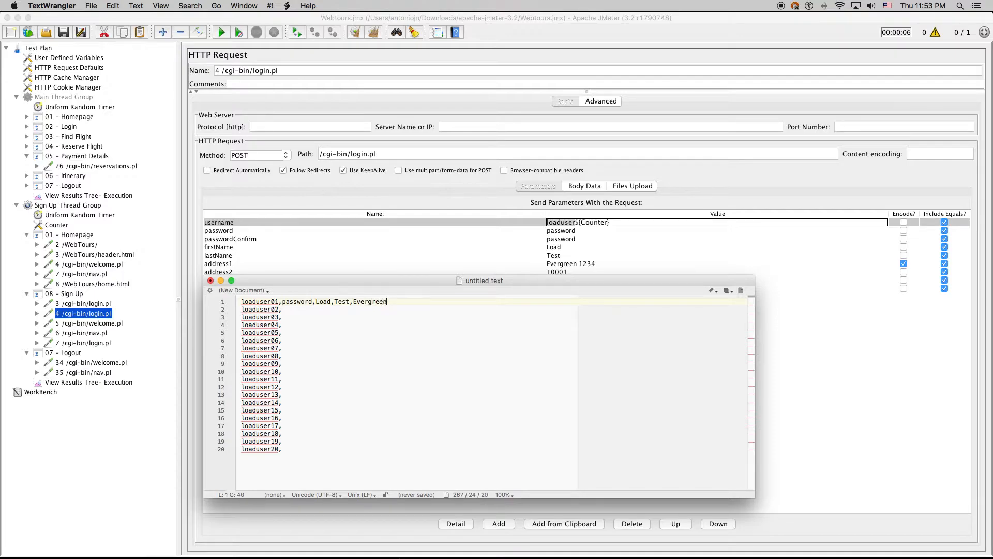
pyautogui.write(' 1234')
# Look up the Sign Up request's address2 value 10001 and append it to line 1
pyautogui.click(84, 165)
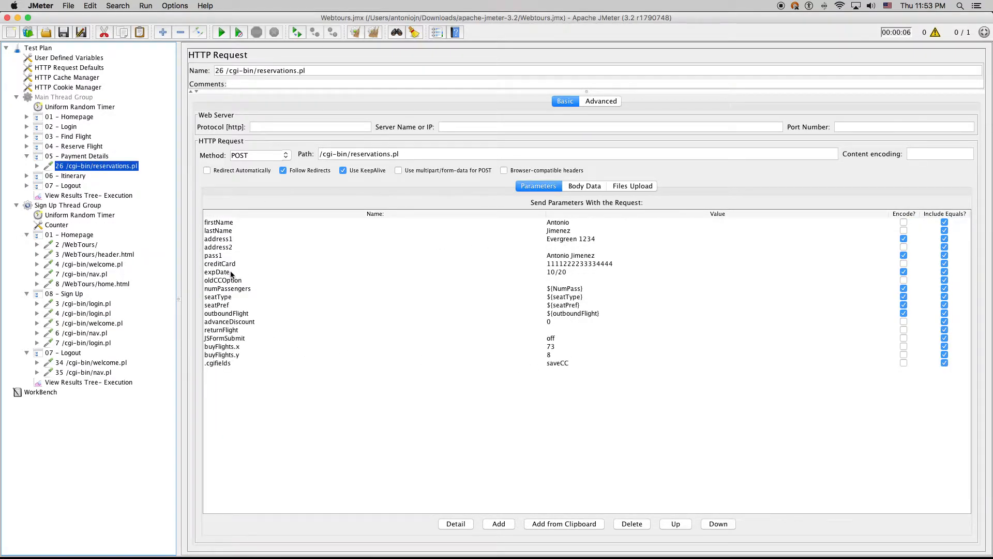
pyautogui.click(239, 247)
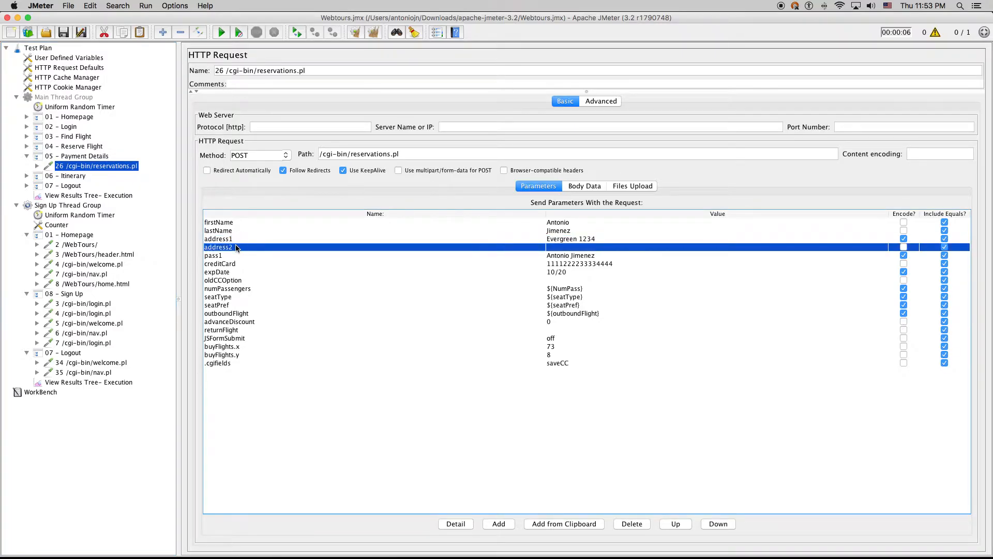
pyautogui.click(107, 314)
pyautogui.click(254, 272)
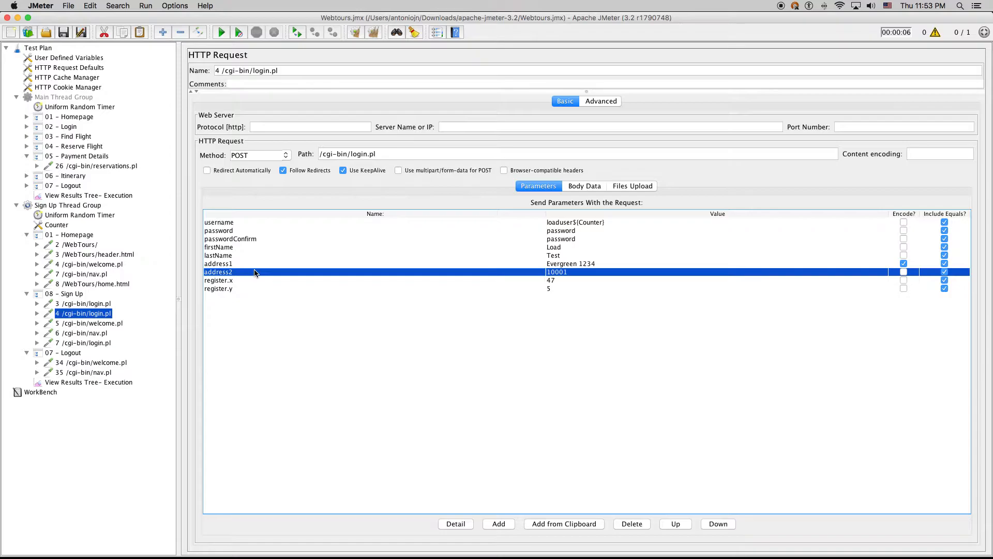
pyautogui.doubleClick(254, 272)
pyautogui.doubleClick(564, 273)
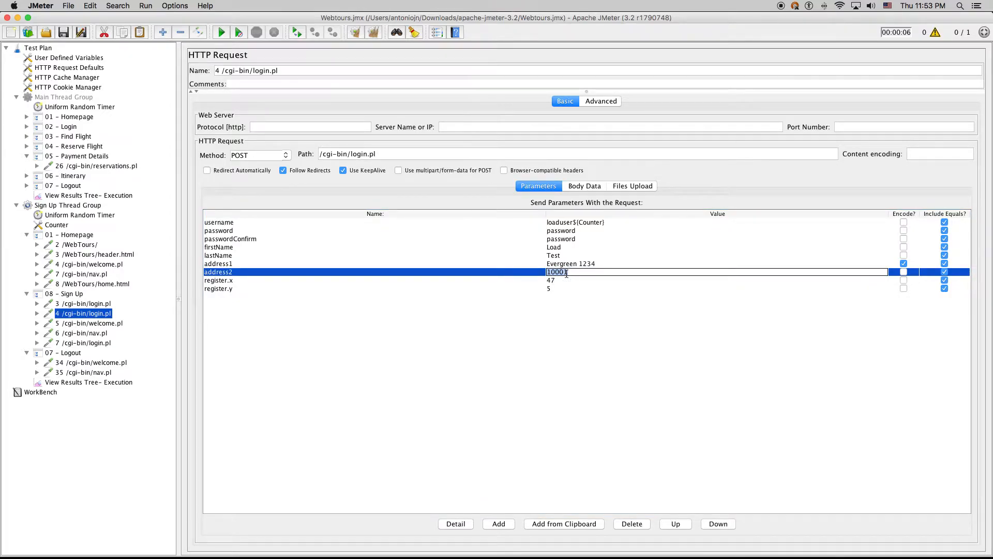
pyautogui.hotkey('ctrl', 'Up')
pyautogui.click(563, 425)
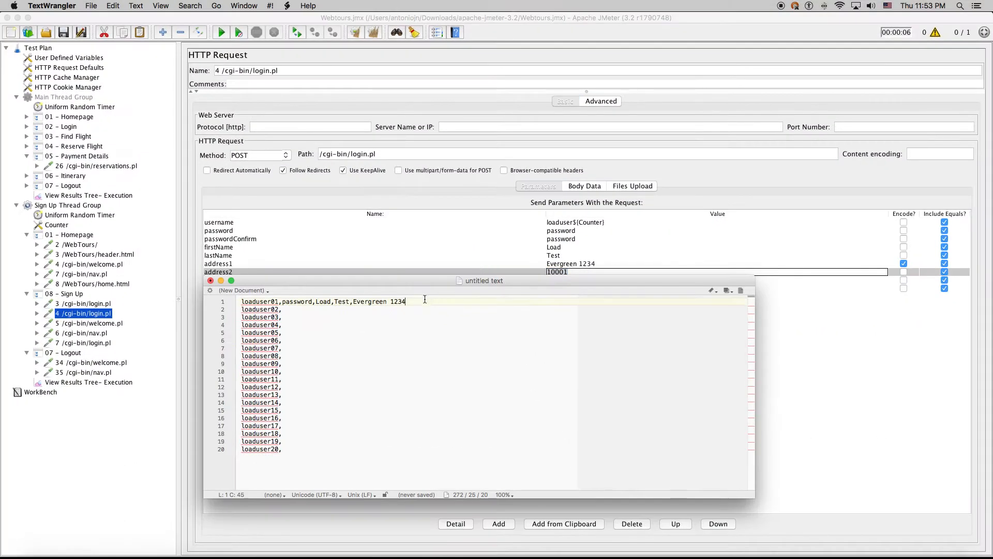
pyautogui.write('10001')
pyautogui.moveTo(281, 302); pyautogui.dragTo(456, 304)
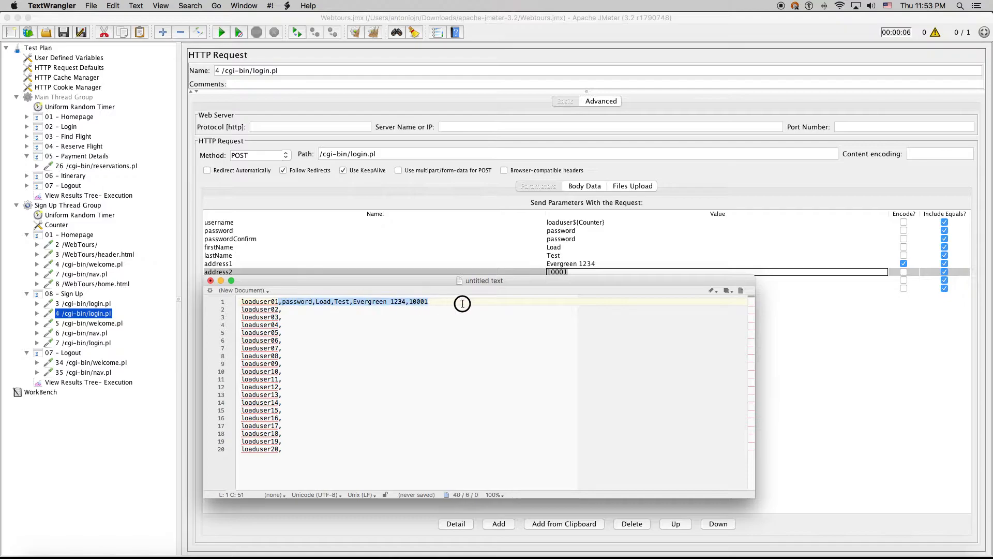
pyautogui.click(284, 303)
pyautogui.moveTo(284, 303); pyautogui.dragTo(494, 299)
pyautogui.press('cmd+c')
# Paste the copied field values onto lines 2 through 20, removing stray 'v' characters
pyautogui.click(363, 315)
pyautogui.press('Up')
pyautogui.press('cmd+v')
pyautogui.press('Down')
pyautogui.press('cmd+v')
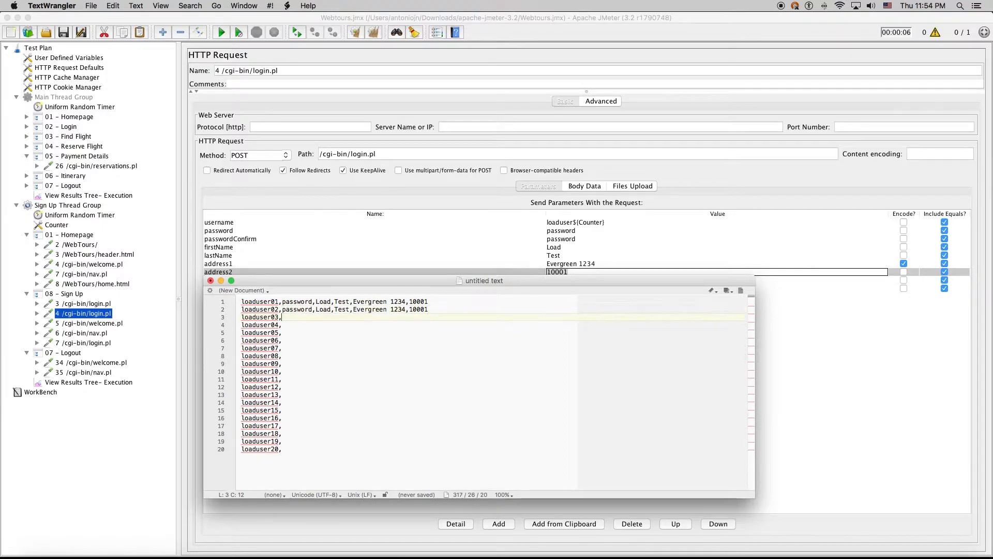
pyautogui.press('Down')
pyautogui.press('cmd+v')
pyautogui.press('Down')
pyautogui.press('cmd+v')
pyautogui.press('Down')
pyautogui.press('cmd+v')
pyautogui.press('Down')
pyautogui.press('cmd+v')
pyautogui.press('Down')
pyautogui.write('v')
pyautogui.press('Down')
pyautogui.write('v')
pyautogui.press('Down')
pyautogui.write('v')
pyautogui.press('Up')
pyautogui.press('Up')
pyautogui.press('BackSpace')
pyautogui.press('super+v')
pyautogui.press('Down')
pyautogui.press('BackSpace')
pyautogui.press('super+v')
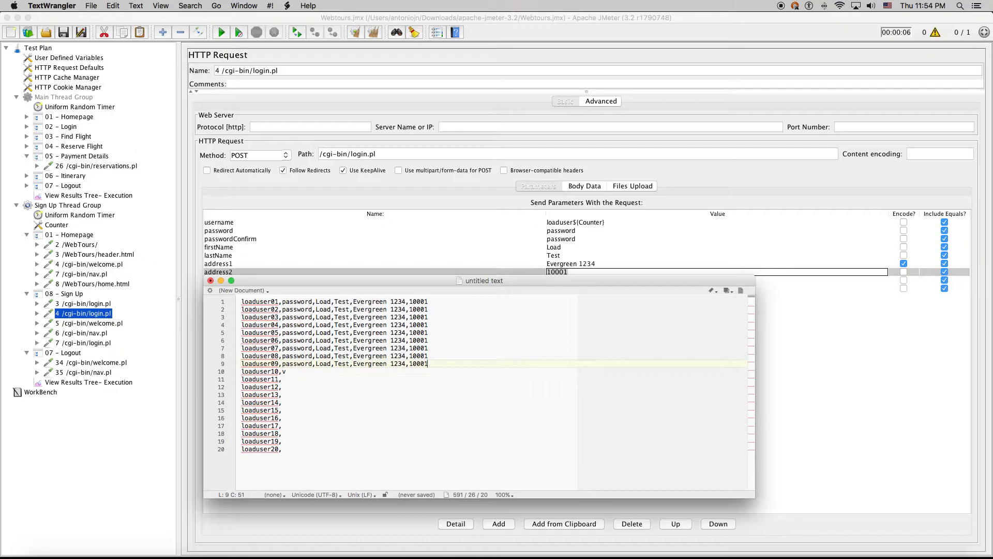
pyautogui.press('Down')
pyautogui.press('BackSpace')
pyautogui.press('super+v')
pyautogui.press('Down')
pyautogui.press('super+v')
pyautogui.press('Down')
pyautogui.press('super+v')
pyautogui.press('Down')
pyautogui.press('super+v')
pyautogui.press('Down')
pyautogui.press('super+v')
pyautogui.press('Down')
pyautogui.press('super+v')
pyautogui.press('Down')
pyautogui.press('super+v')
pyautogui.press('Down')
pyautogui.press('super+v')
pyautogui.press('Down')
pyautogui.press('super+v')
pyautogui.press('Down')
pyautogui.press('super+v')
pyautogui.press('Down')
pyautogui.press('super+v')
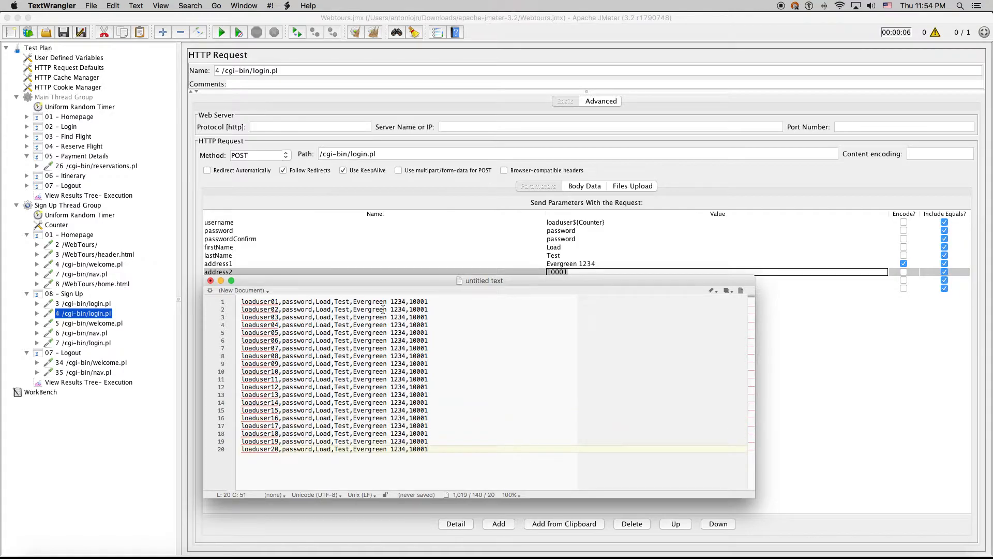
pyautogui.click(400, 337)
# Save the user list as data.csv in Downloads/apache-jmeter-3.2 and quit TextWrangler
pyautogui.press('super+s')
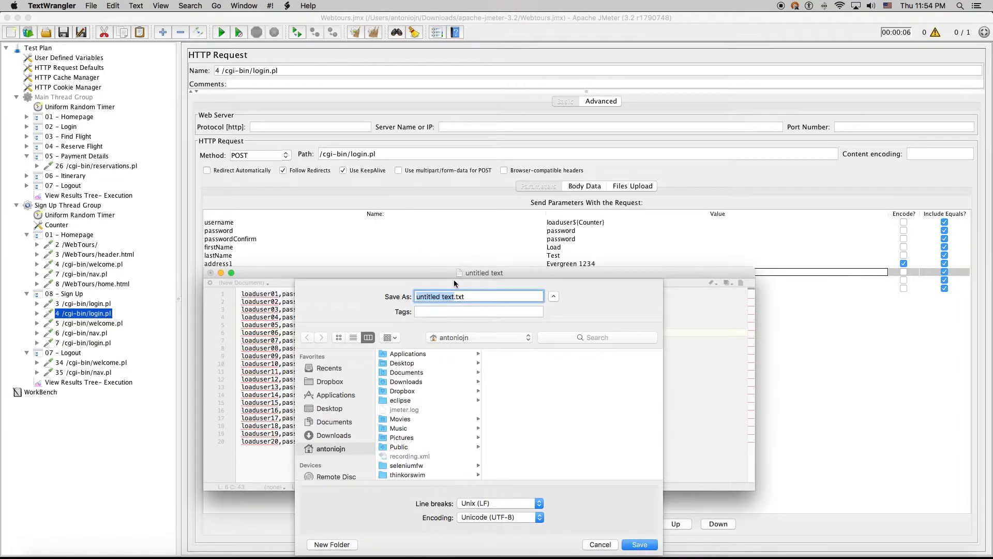
pyautogui.scroll(-1, 422, 378)
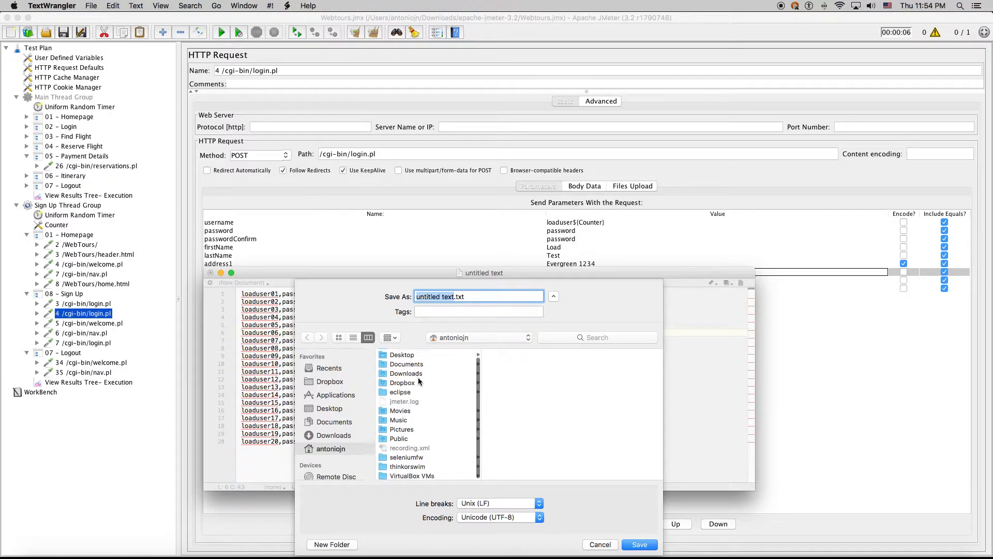
pyautogui.click(422, 373)
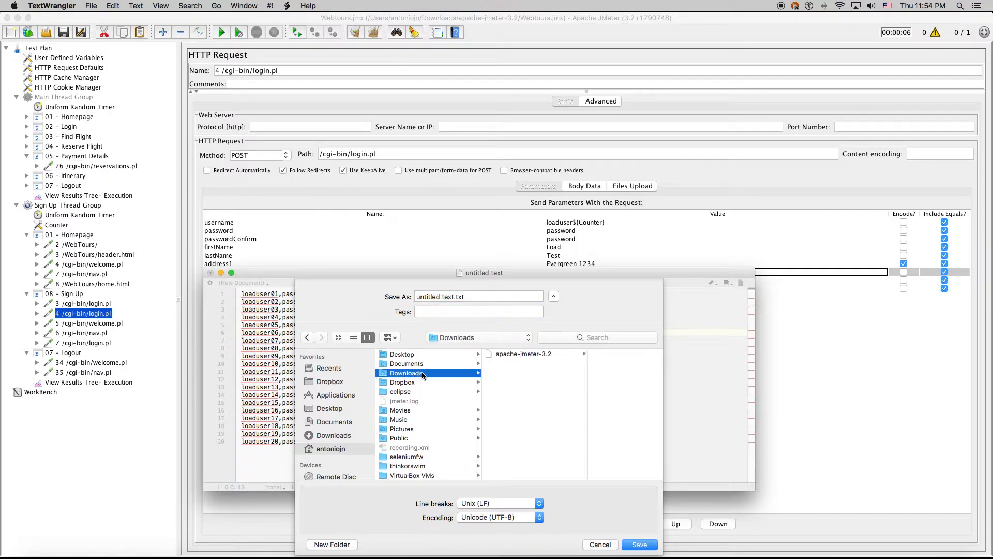
pyautogui.click(535, 353)
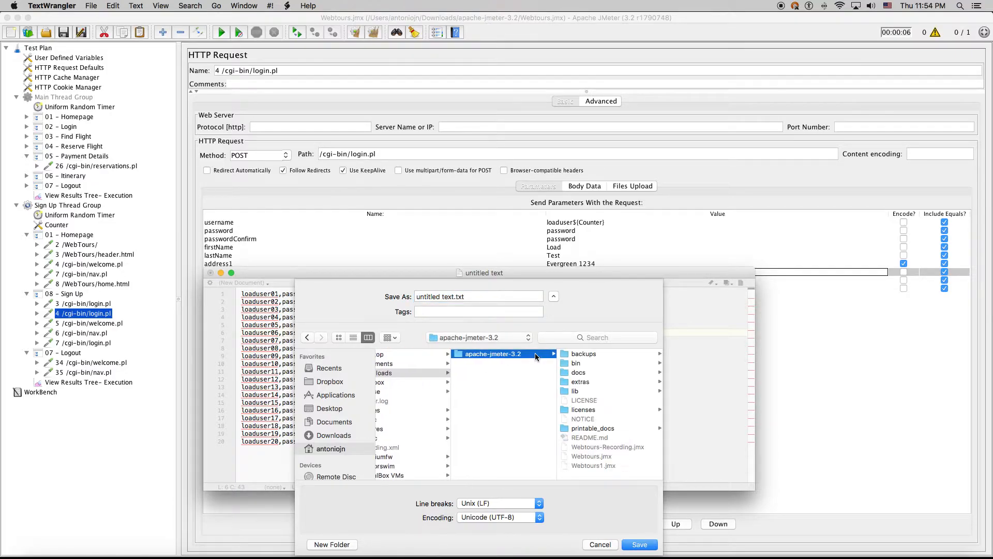
pyautogui.tripleClick(475, 298)
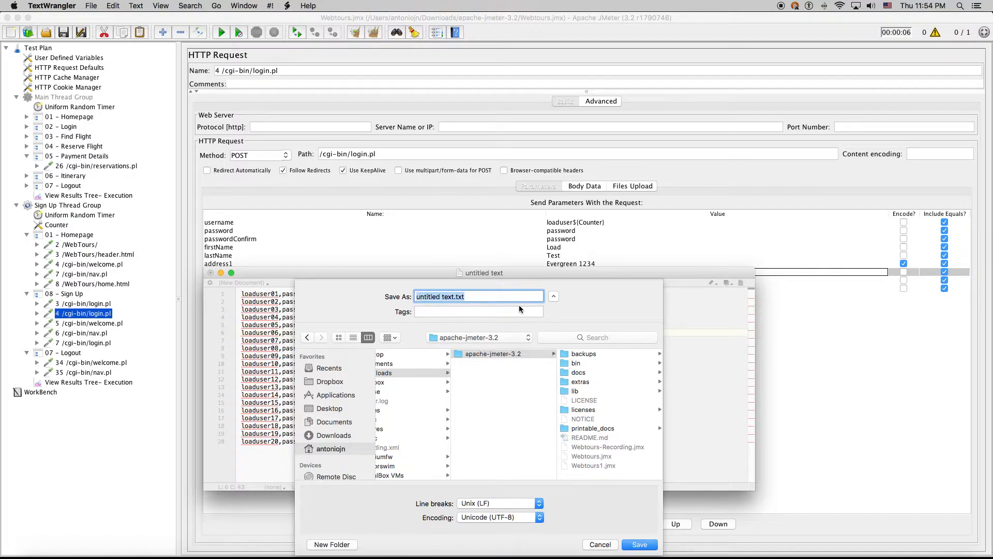
pyautogui.write('data.csv')
pyautogui.click(639, 545)
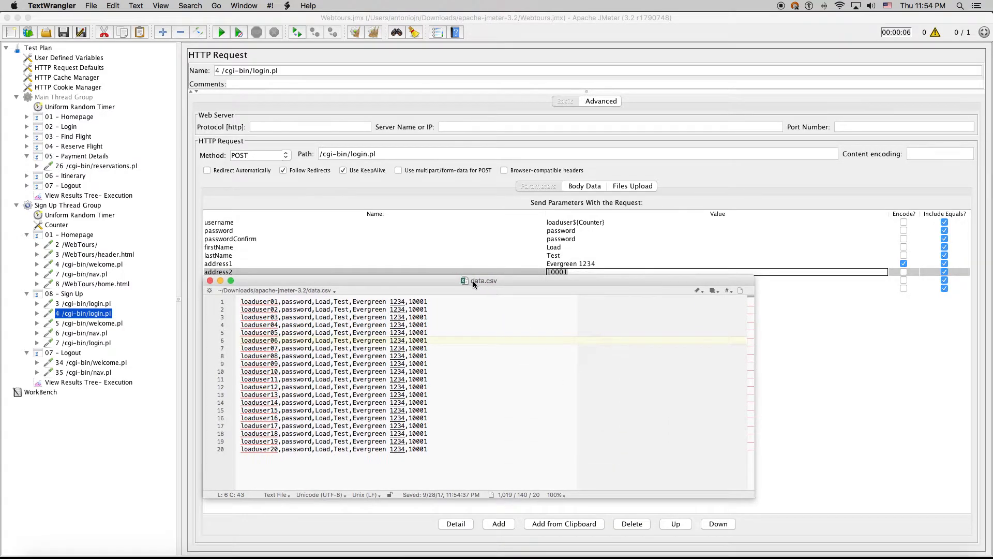
pyautogui.press('super+q')
# Collapse and disable the Sign Up Thread Group
pyautogui.click(62, 96)
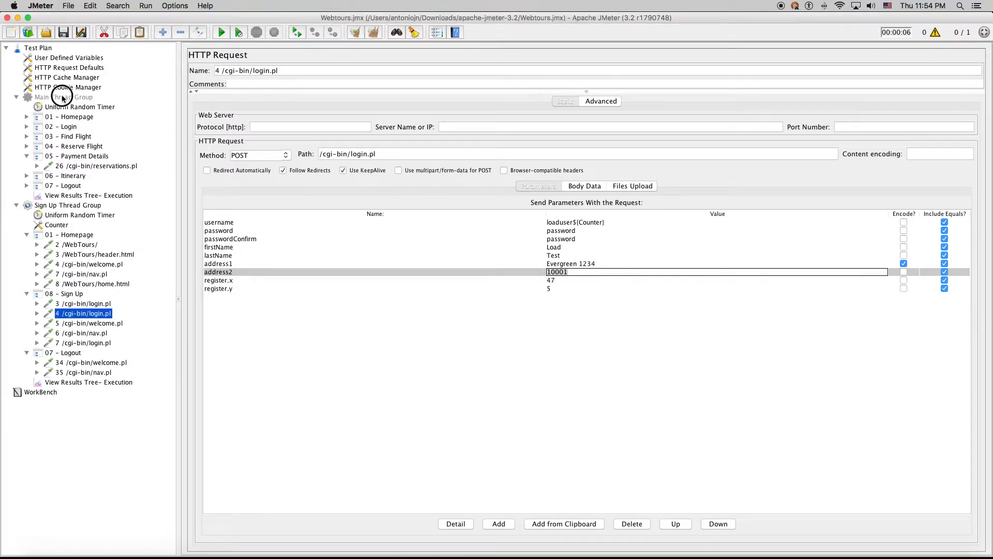
pyautogui.click(16, 206)
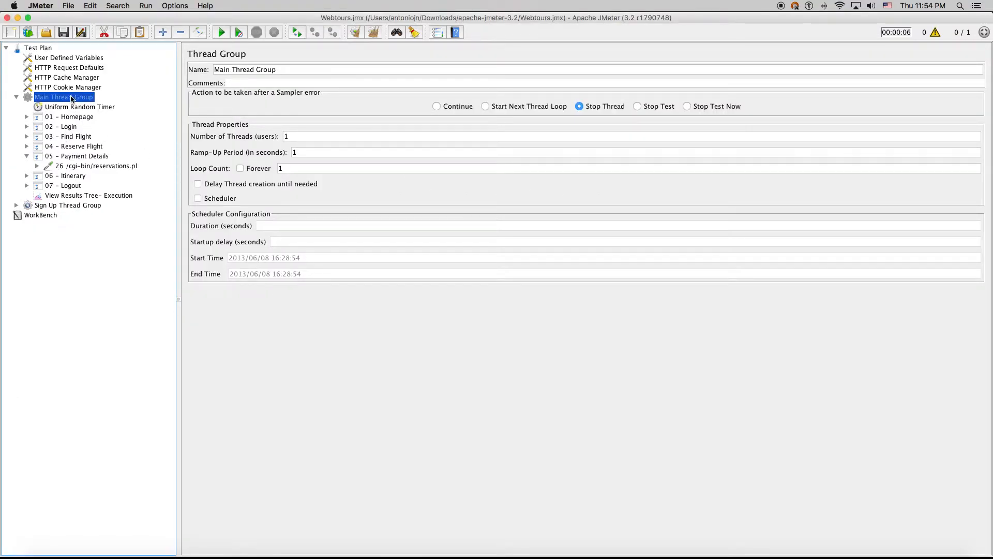
pyautogui.click(49, 204)
pyautogui.press('super+t')
# Add a CSV Data Set Config to Main Thread Group, placed above Uniform Random Timer
pyautogui.click(60, 98)
pyautogui.rightClick(60, 98)
pyautogui.moveTo(118, 102)
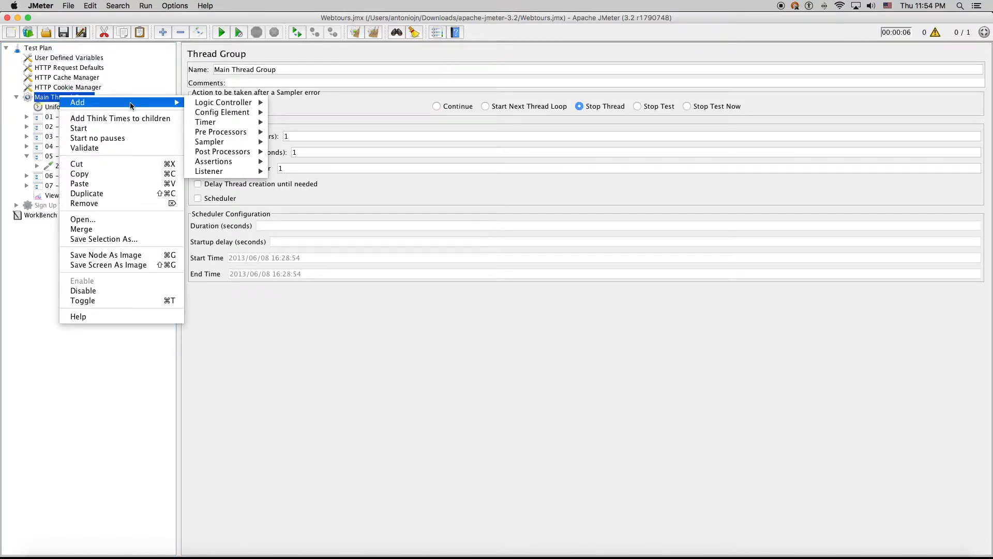
pyautogui.moveTo(227, 111)
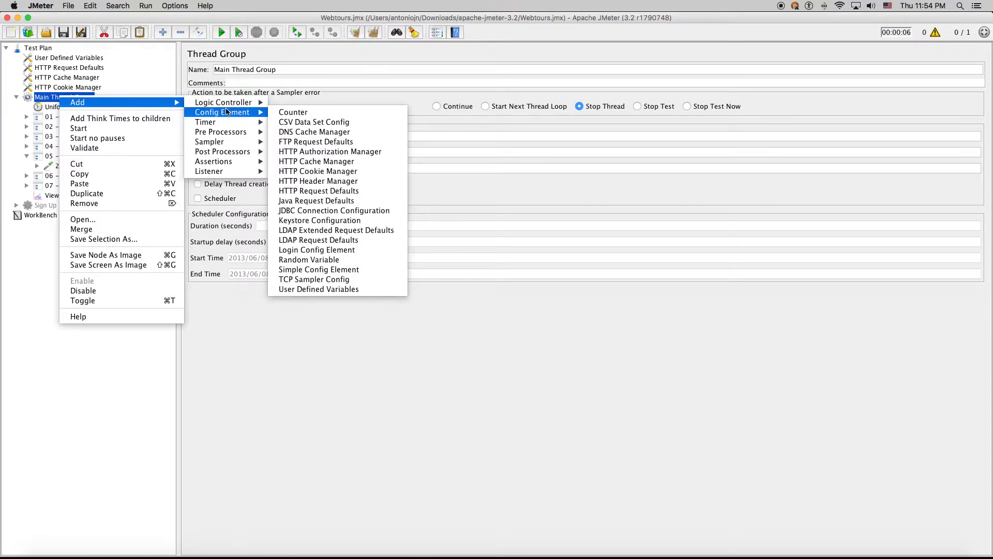
pyautogui.click(301, 126)
pyautogui.moveTo(78, 203); pyautogui.dragTo(82, 100)
pyautogui.click(27, 167)
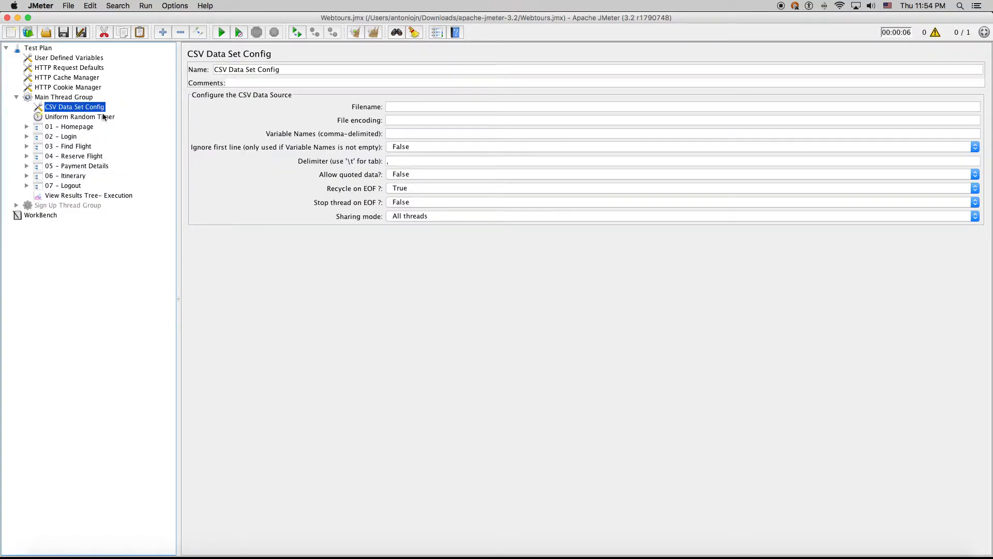
# Set Filename to data.csv and begin Variable Names with Username,Password
pyautogui.click(425, 107)
pyautogui.write('data.')
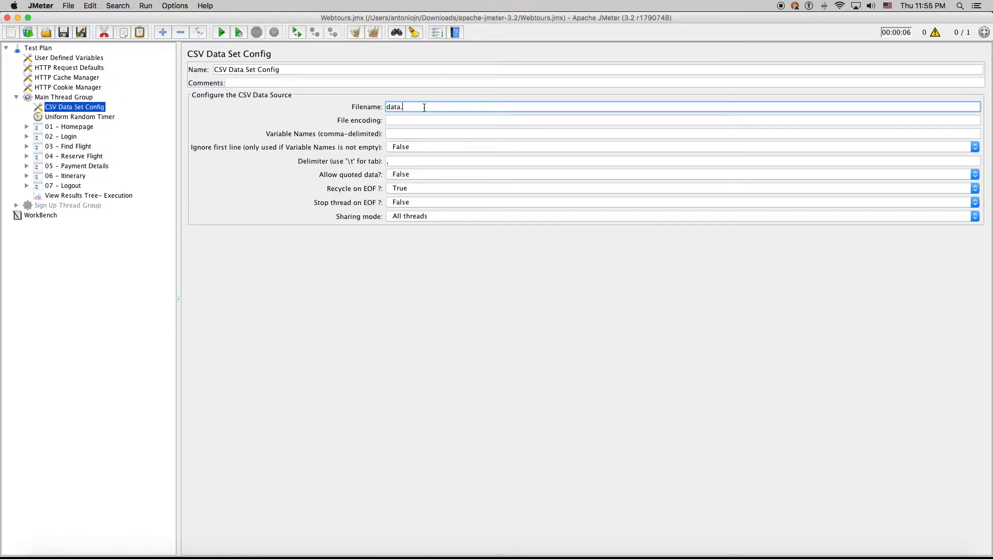
pyautogui.write('csv')
pyautogui.click(402, 120)
pyautogui.click(396, 133)
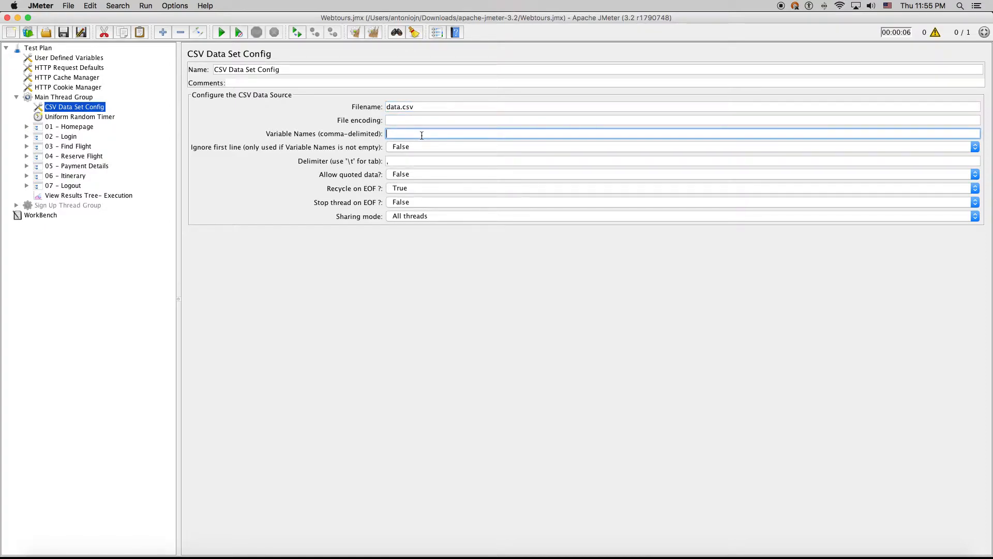
pyautogui.write('Username,Password')
pyautogui.write(',User,')
# Check the Sign Up parameter names, then continue with FirstName,LastName,Address,Zip
pyautogui.click(17, 206)
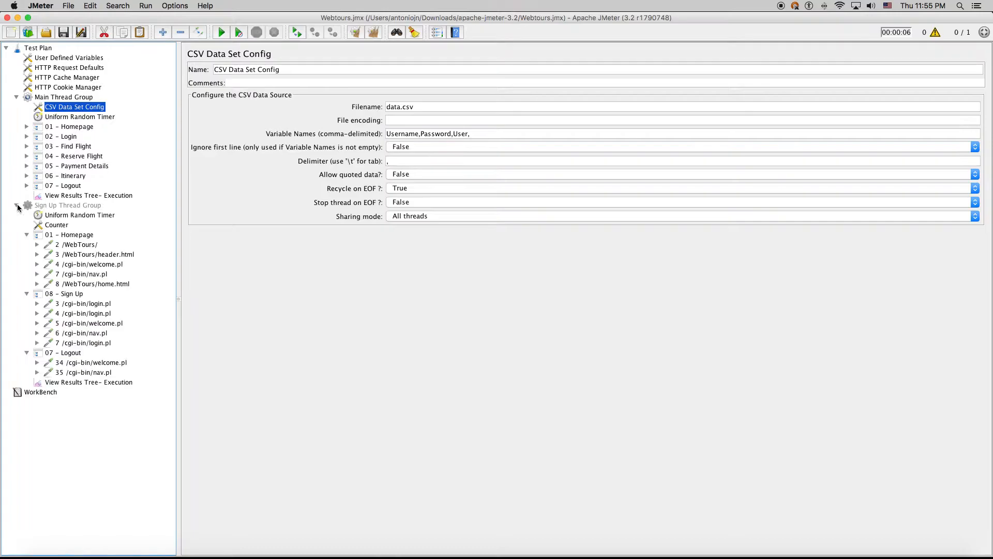
pyautogui.click(78, 313)
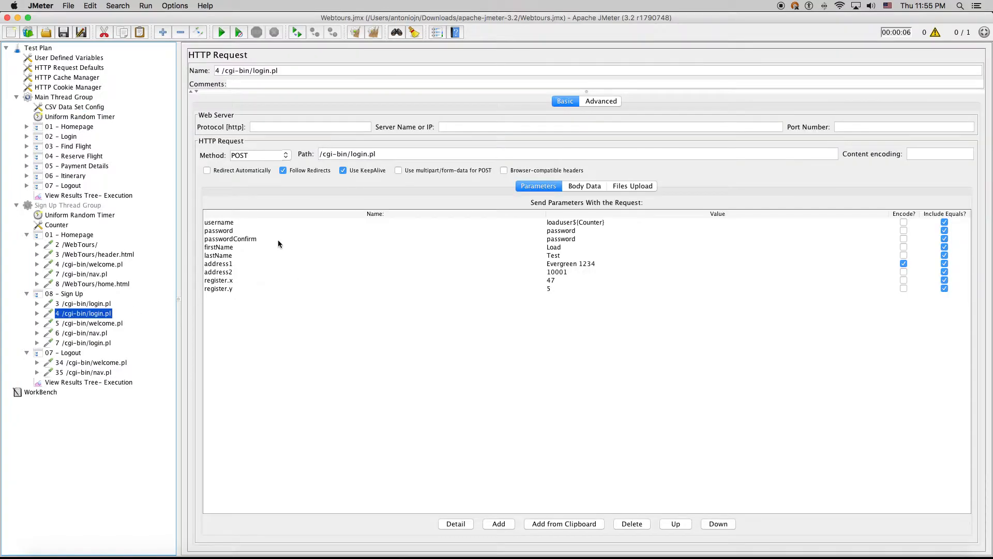
pyautogui.click(230, 247)
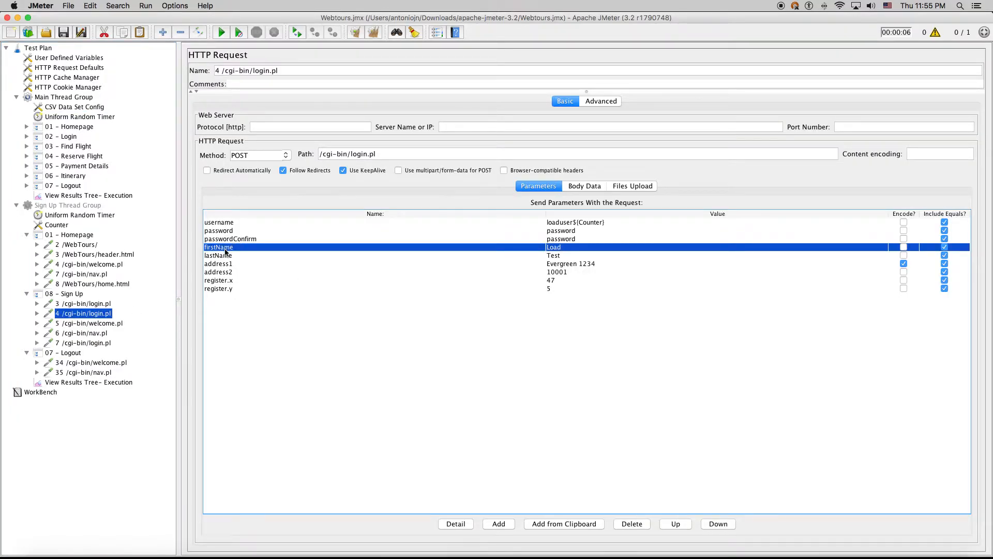
pyautogui.click(79, 116)
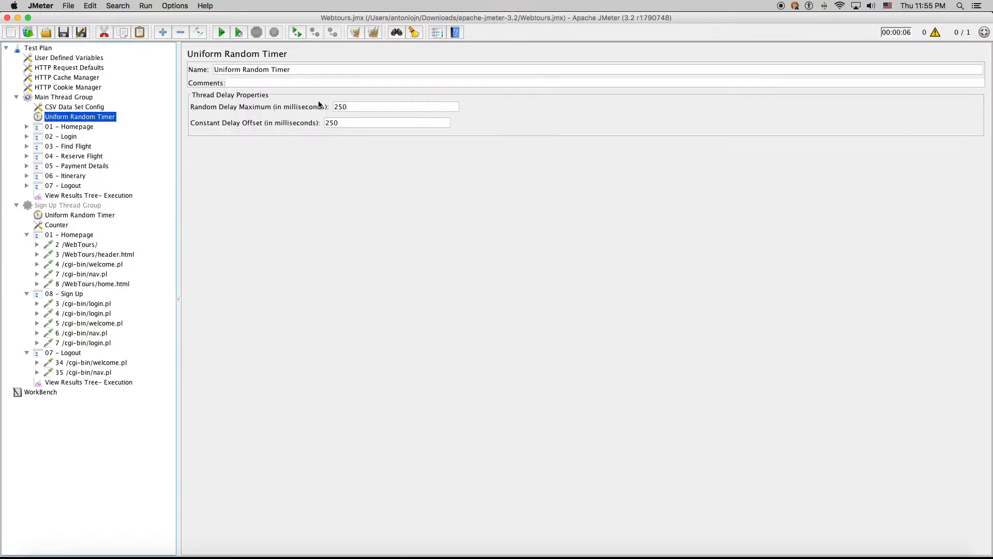
pyautogui.click(114, 105)
pyautogui.click(493, 134)
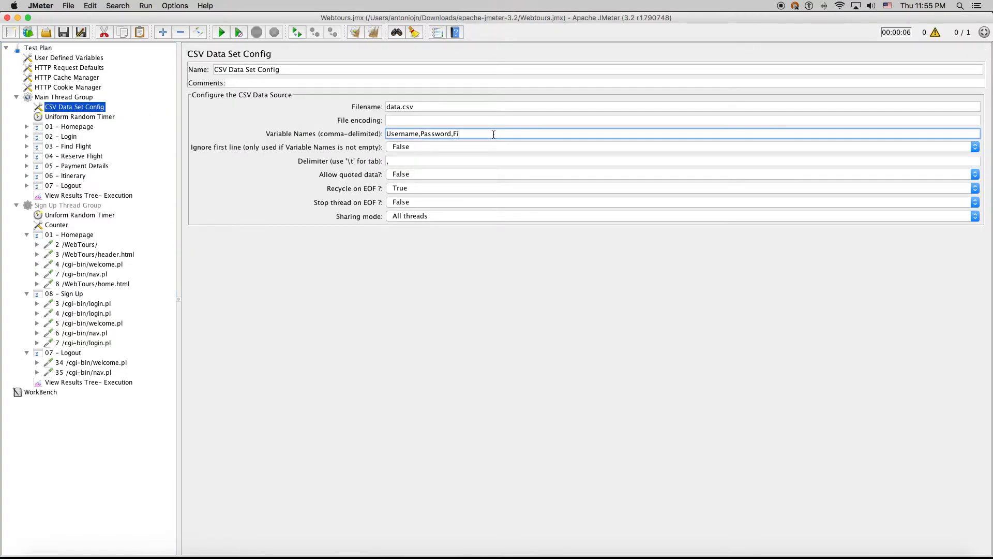
pyautogui.write('FirstName,LastName,Address1,Address2')
pyautogui.click(552, 134)
pyautogui.press('BackSpace')
pyautogui.hotkey('shift', 'End')
pyautogui.write('Z')
# Review the full variable list Username,Password,FirstName,LastName,Address,Zip
pyautogui.tripleClick(635, 133)
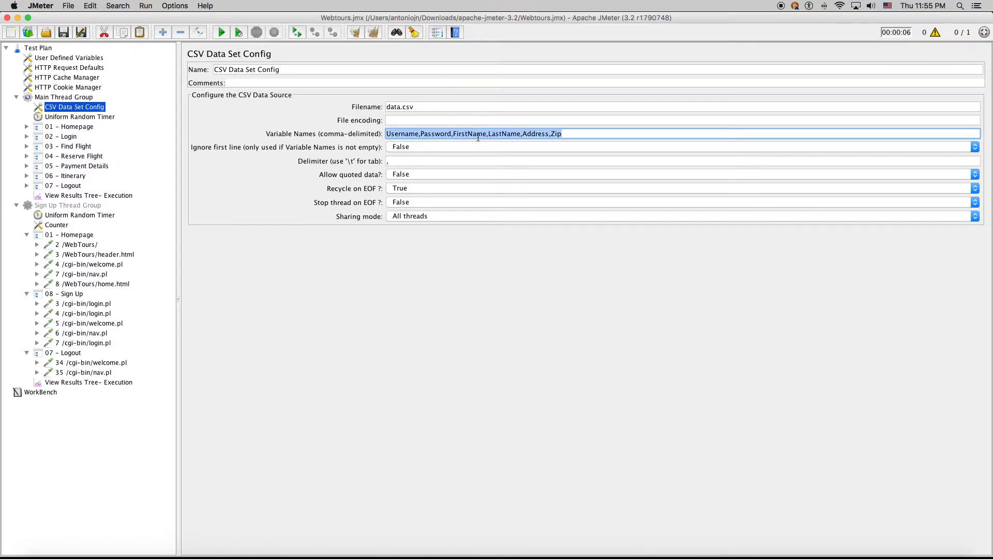
pyautogui.click(455, 134)
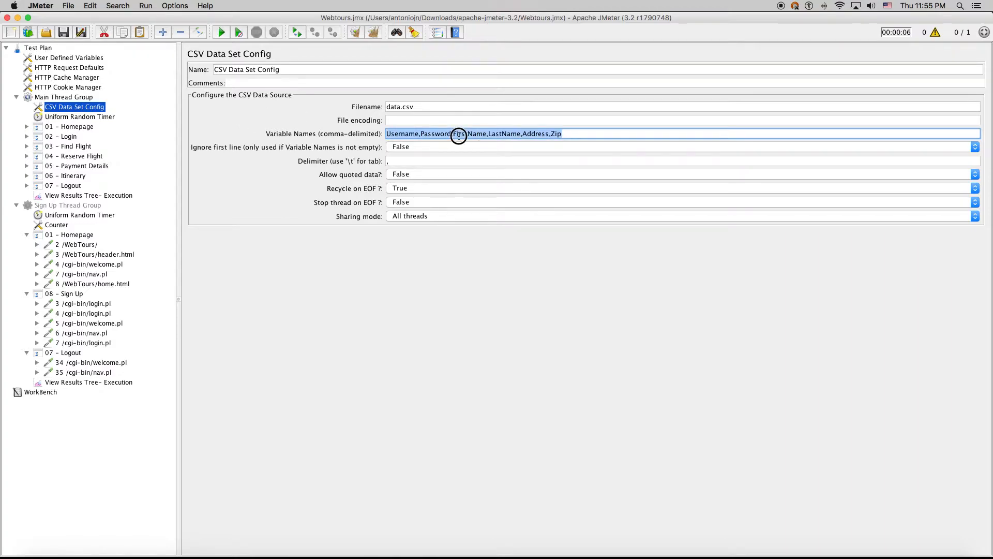
pyautogui.doubleClick(408, 134)
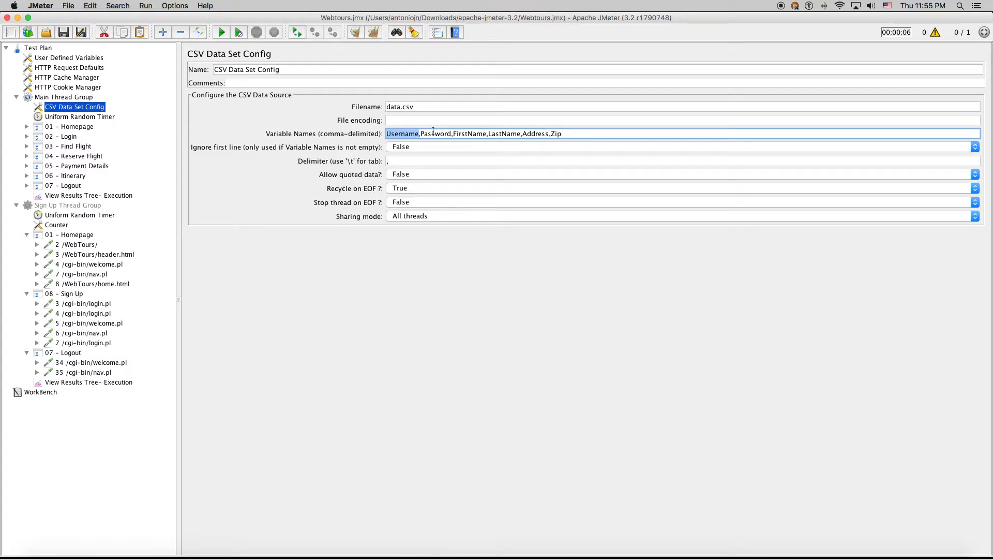
pyautogui.tripleClick(398, 134)
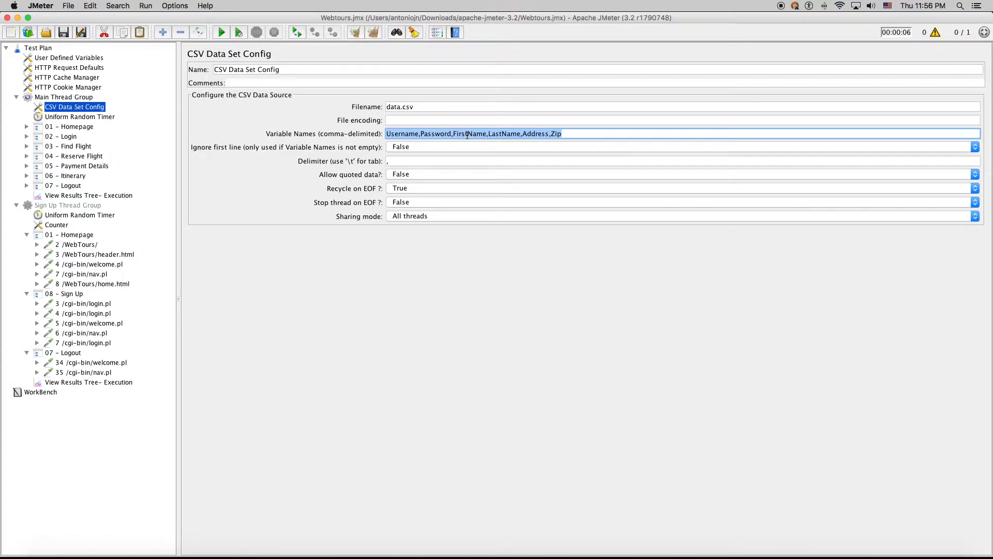
pyautogui.click(410, 134)
pyautogui.moveTo(574, 132); pyautogui.dragTo(352, 127)
pyautogui.click(419, 134)
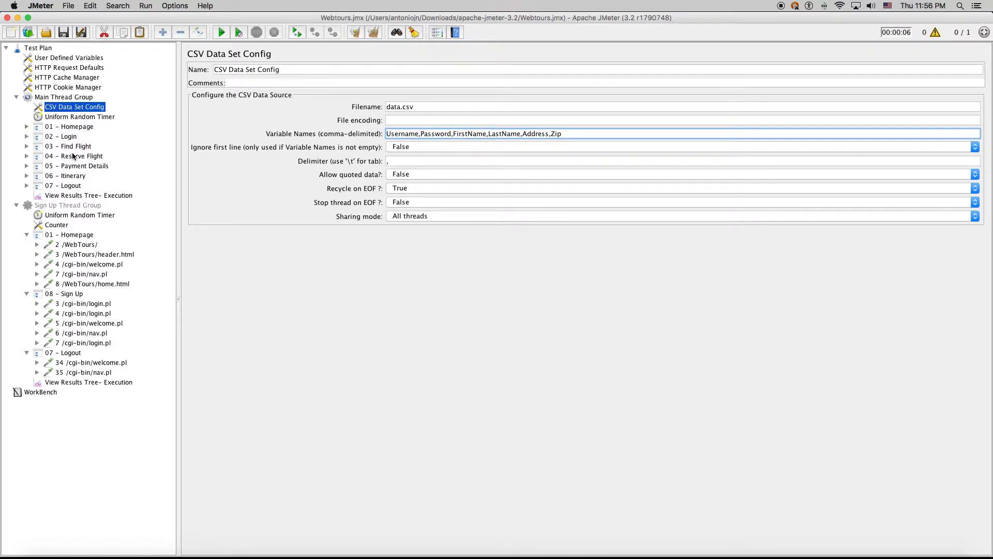
# Set the 11 /cgi-bin/login.pl username to ${Username} and password to ${Password}
pyautogui.click(28, 142)
pyautogui.click(27, 136)
pyautogui.click(16, 235)
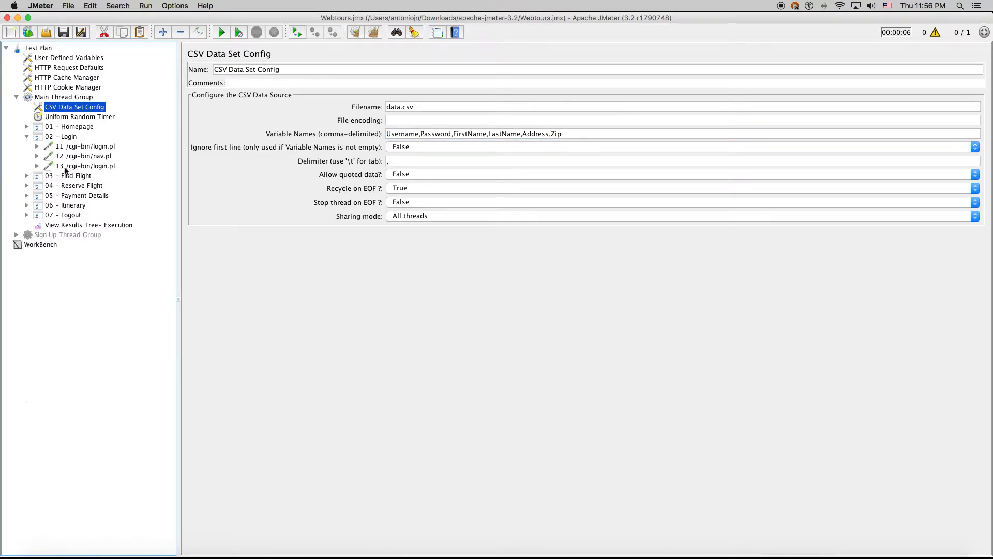
pyautogui.click(83, 155)
pyautogui.click(98, 146)
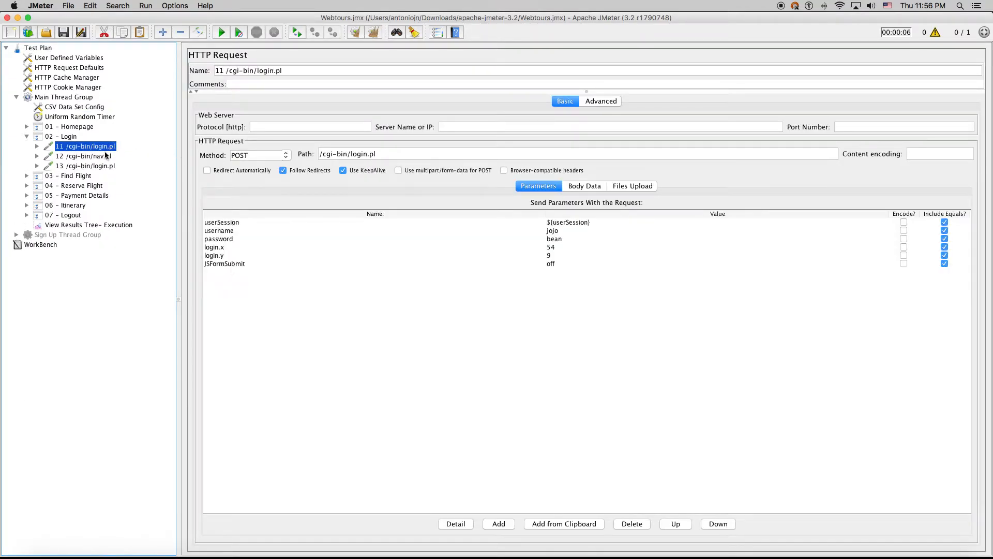
pyautogui.click(562, 231)
pyautogui.click(561, 230)
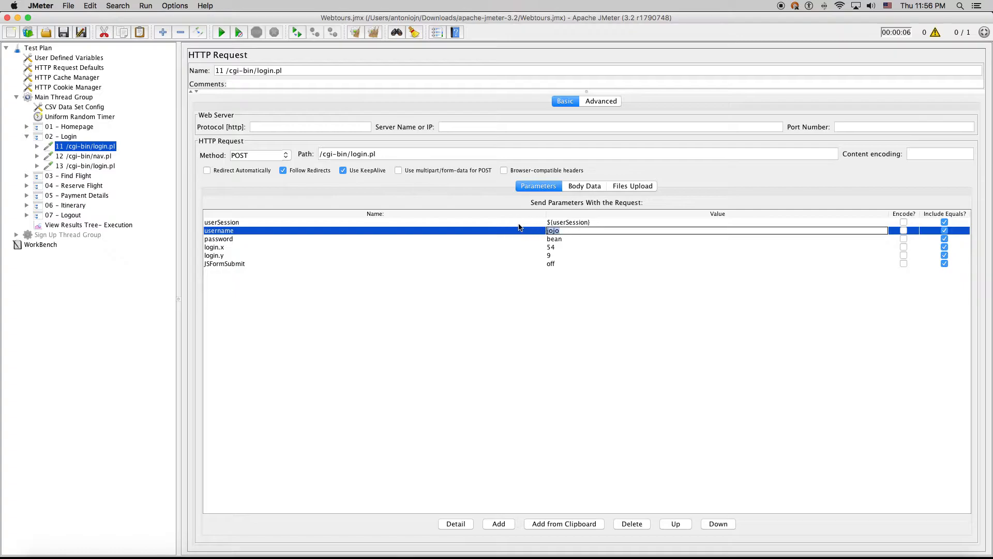
pyautogui.write('${Username}')
pyautogui.click(561, 239)
pyautogui.write('${Password}')
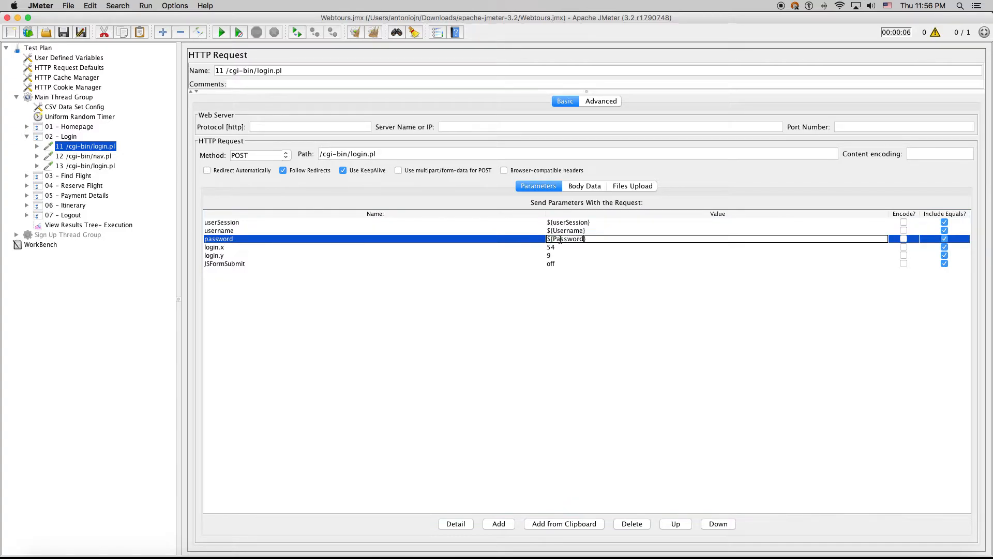
pyautogui.press('Return')
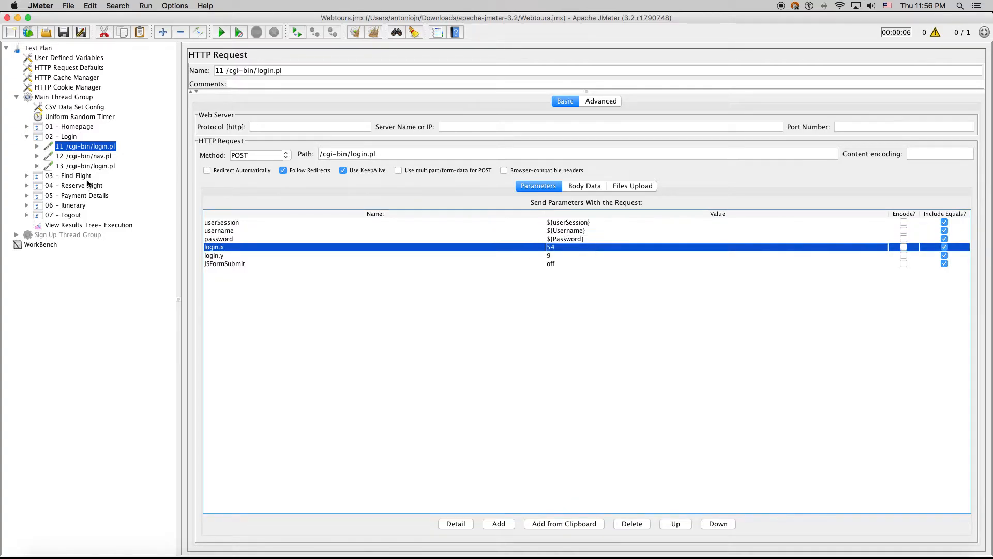
# Open 26 /cgi-bin/reservations.pl under 05 - Payment Details and start editing firstName
pyautogui.click(83, 157)
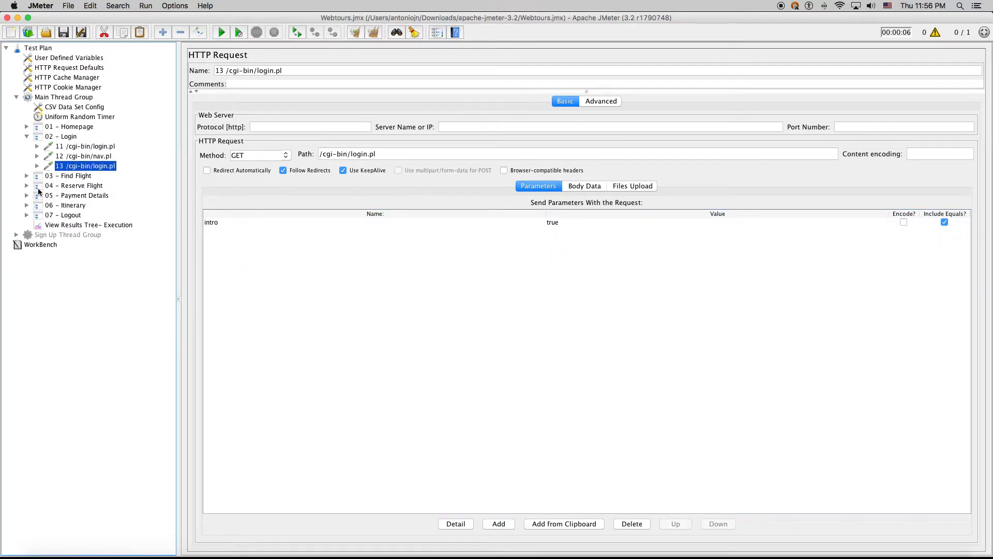
pyautogui.click(34, 195)
pyautogui.click(26, 195)
pyautogui.click(76, 206)
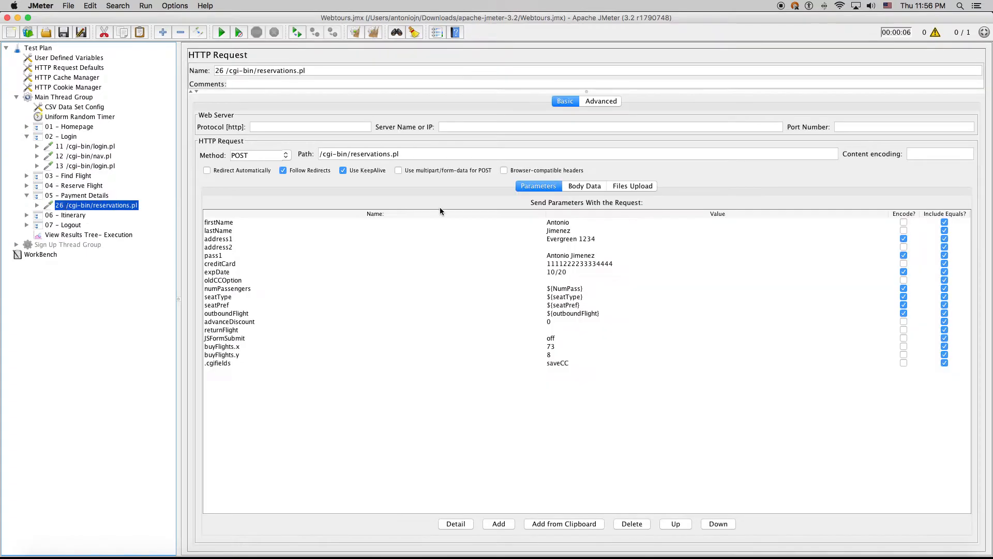
pyautogui.click(569, 223)
pyautogui.doubleClick(570, 222)
# Set firstName to ${FirstName} and lastName to ${LastName} in the Parameters table
pyautogui.write('${Firs')
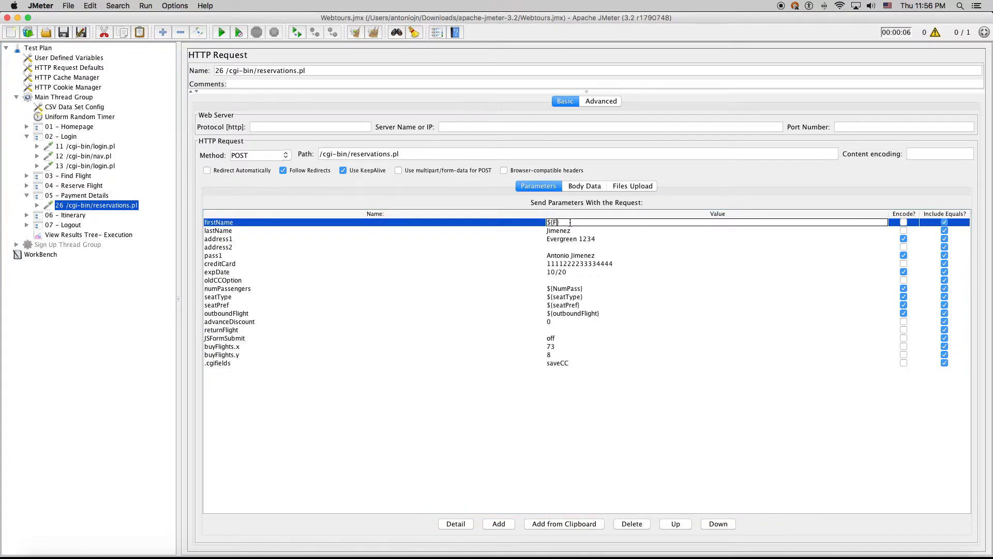
pyautogui.write('tName}')
pyautogui.doubleClick(568, 231)
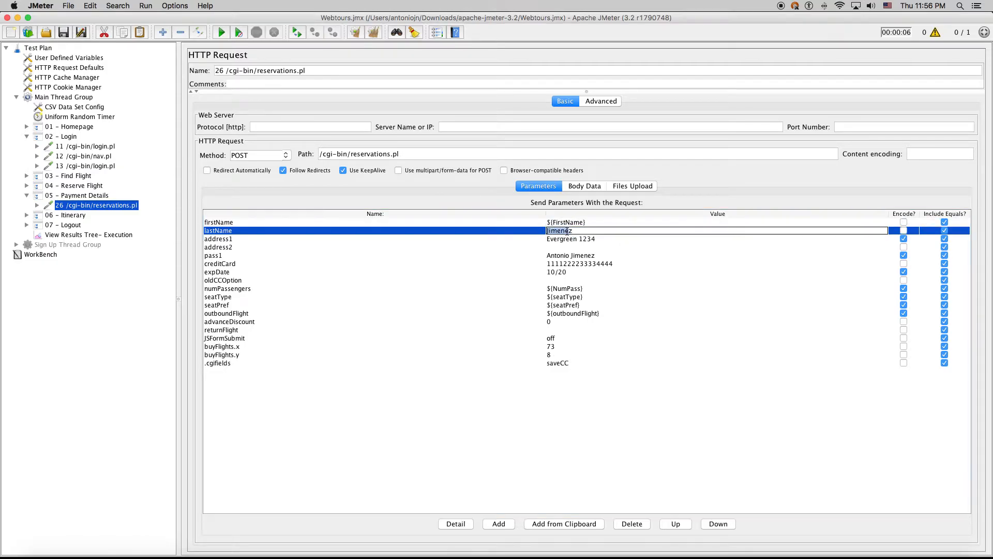
pyautogui.write('${FirstName}')
pyautogui.moveTo(568, 230); pyautogui.dragTo(550, 229)
pyautogui.write('Last')
pyautogui.click(564, 239)
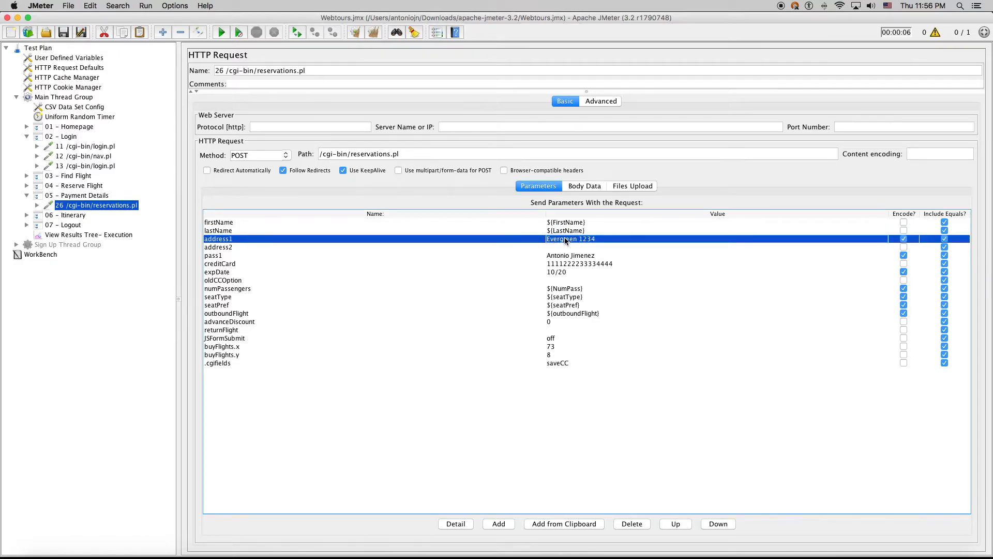
# Set address1 to ${Address} and address2 to ${Zip}
pyautogui.doubleClick(566, 240)
pyautogui.doubleClick(583, 230)
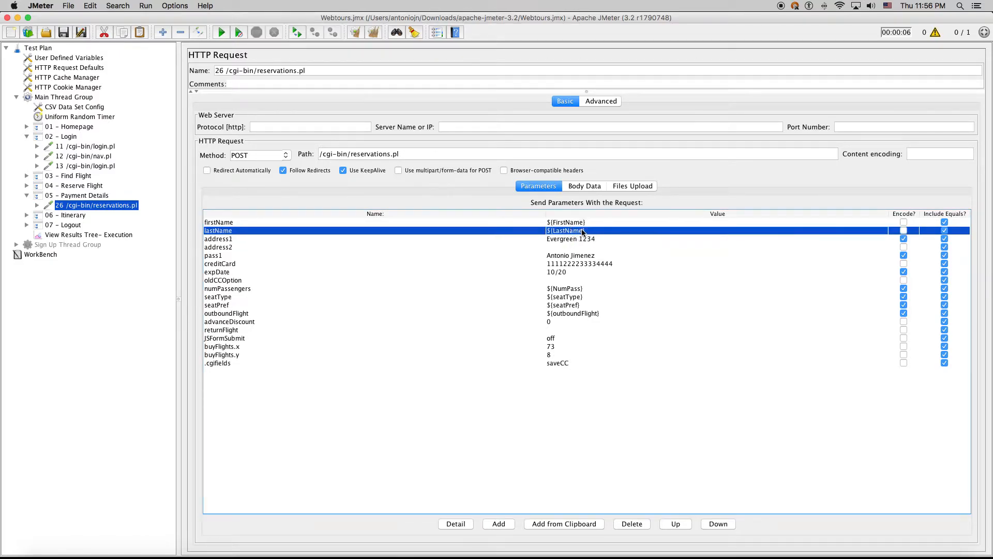
pyautogui.click(578, 237)
pyautogui.doubleClick(577, 237)
pyautogui.moveTo(599, 240); pyautogui.dragTo(521, 233)
pyautogui.write('${LastName}')
pyautogui.doubleClick(575, 239)
pyautogui.hotkey('shift', 'Right')
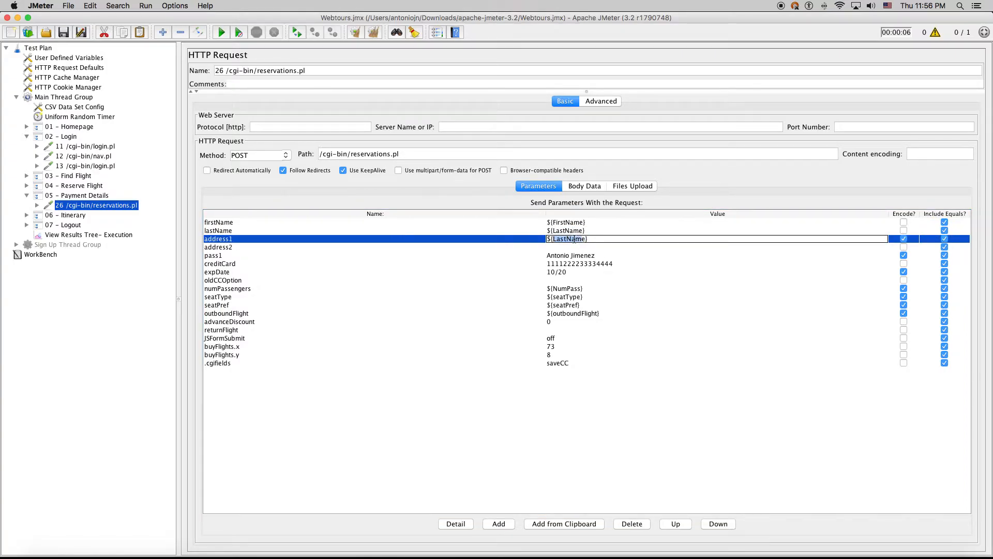
pyautogui.write('Address')
pyautogui.click(564, 247)
pyautogui.doubleClick(565, 247)
pyautogui.write('${Zi')
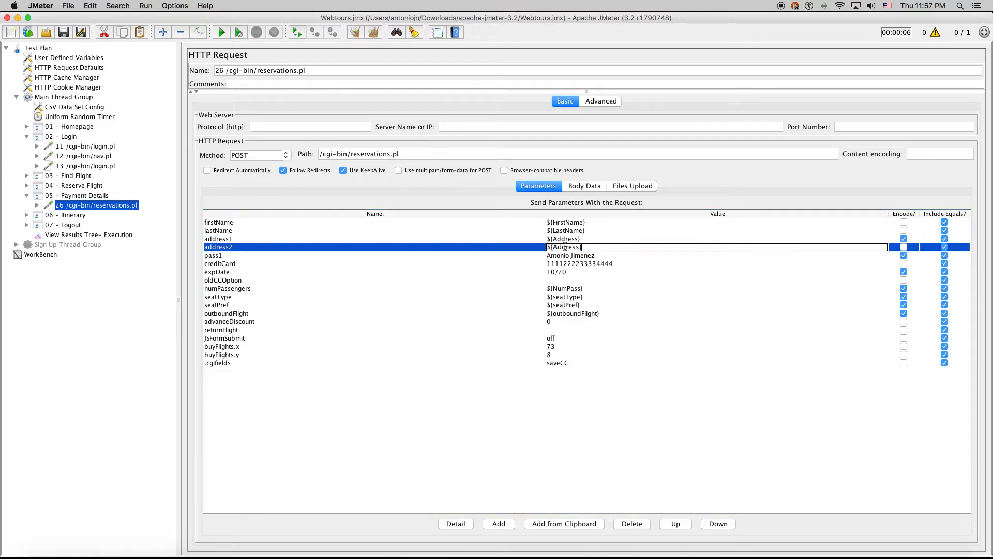
pyautogui.write('p}')
pyautogui.press('Return')
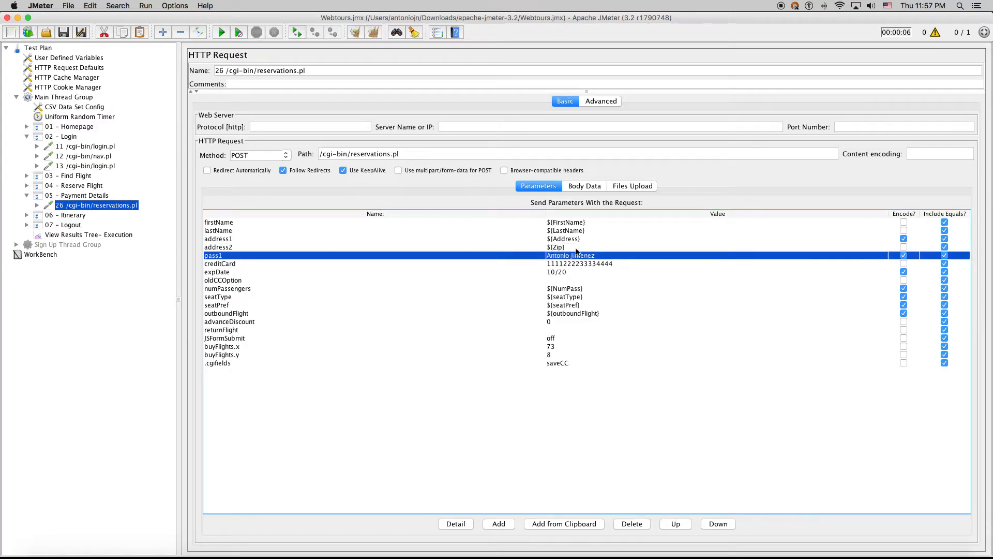
# Replace the first name in pass1 with ${FirstName}
pyautogui.click(580, 236)
pyautogui.click(581, 231)
pyautogui.doubleClick(589, 224)
pyautogui.moveTo(590, 223); pyautogui.dragTo(520, 215)
pyautogui.press('super+c')
pyautogui.doubleClick(561, 255)
pyautogui.press('super+v')
# Replace the surname in pass1 with ${LastName}, making it '${FirstName} ${LastName}'
pyautogui.click(579, 230)
pyautogui.doubleClick(579, 231)
pyautogui.moveTo(590, 230); pyautogui.dragTo(529, 230)
pyautogui.press('super+c')
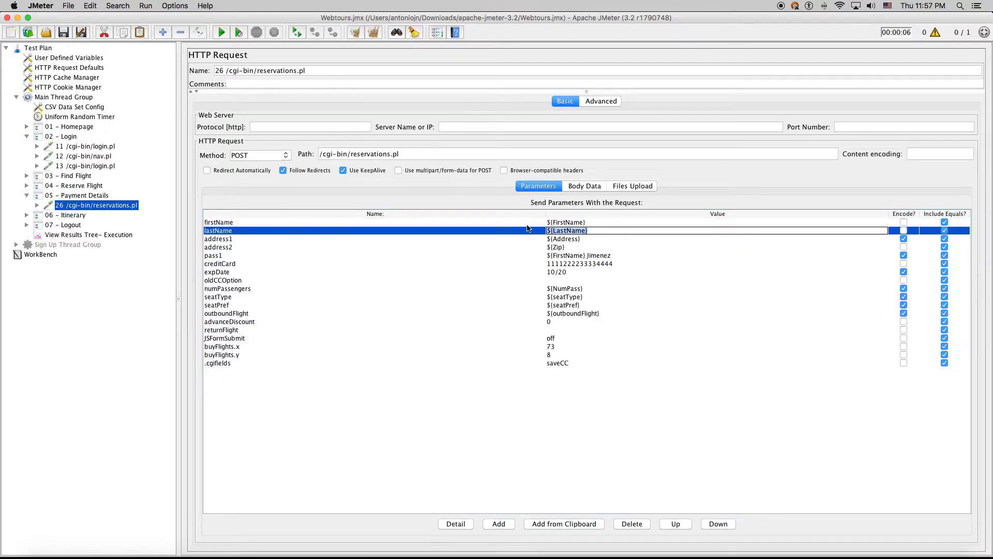
pyautogui.click(600, 256)
pyautogui.doubleClick(599, 255)
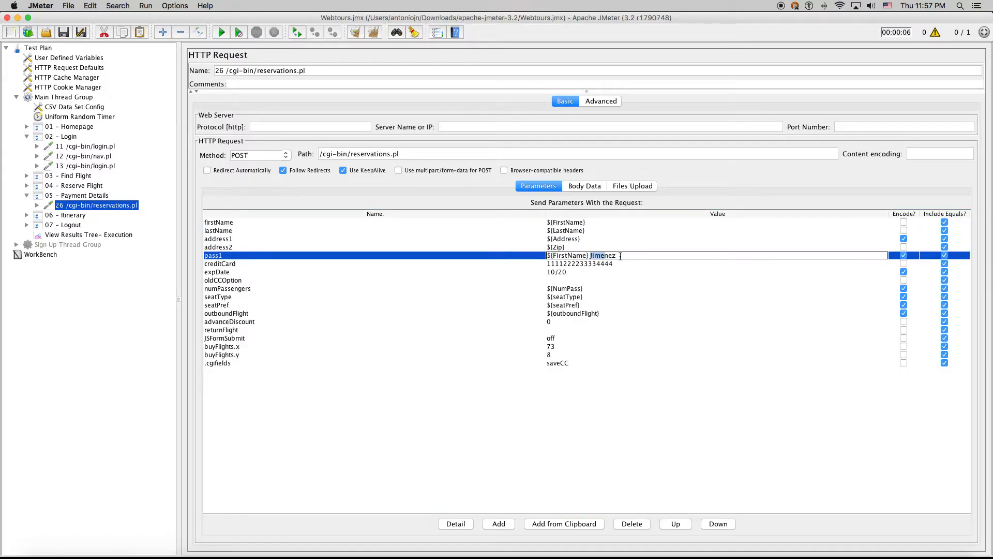
pyautogui.press('super+v')
pyautogui.moveTo(593, 257); pyautogui.dragTo(590, 256)
pyautogui.press('BackSpace')
pyautogui.click(592, 264)
pyautogui.click(588, 271)
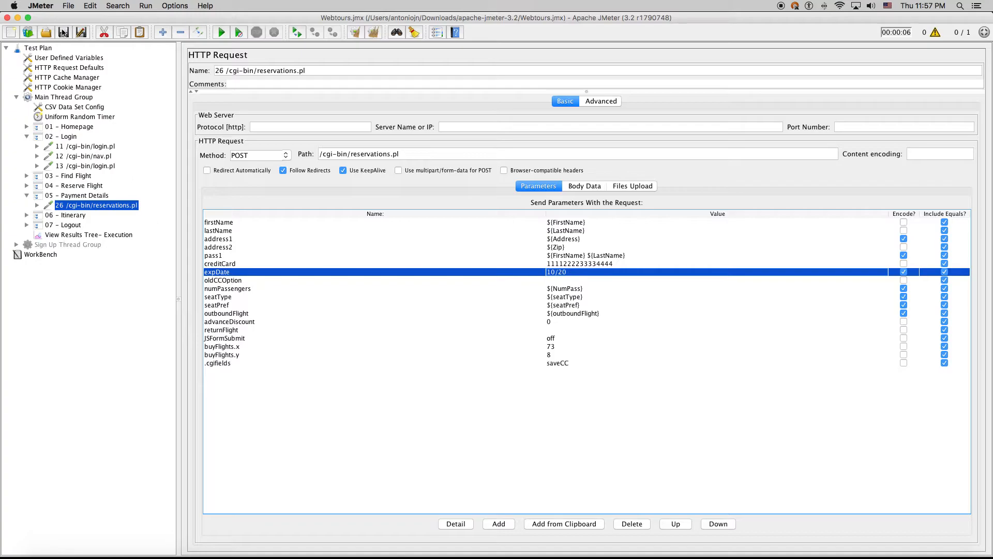
# Collapse the 02 - Login and 05 - Payment Details transactions and select the Uniform Random Timer
pyautogui.click(27, 137)
pyautogui.click(26, 165)
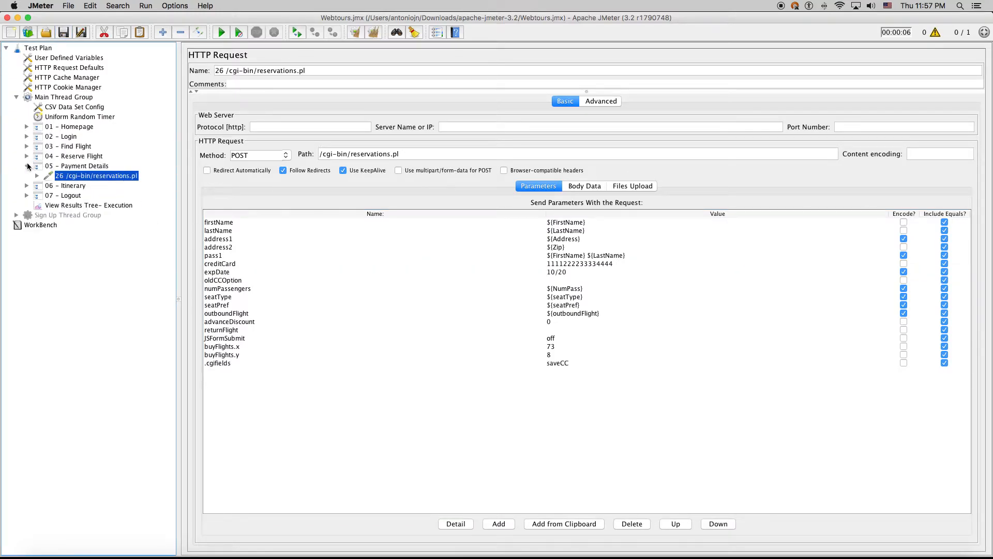
pyautogui.click(71, 118)
# Review the Uniform Random Timer, CSV Data Set Config and Main Thread Group, then open the Sign Up Counter
pyautogui.doubleClick(355, 106)
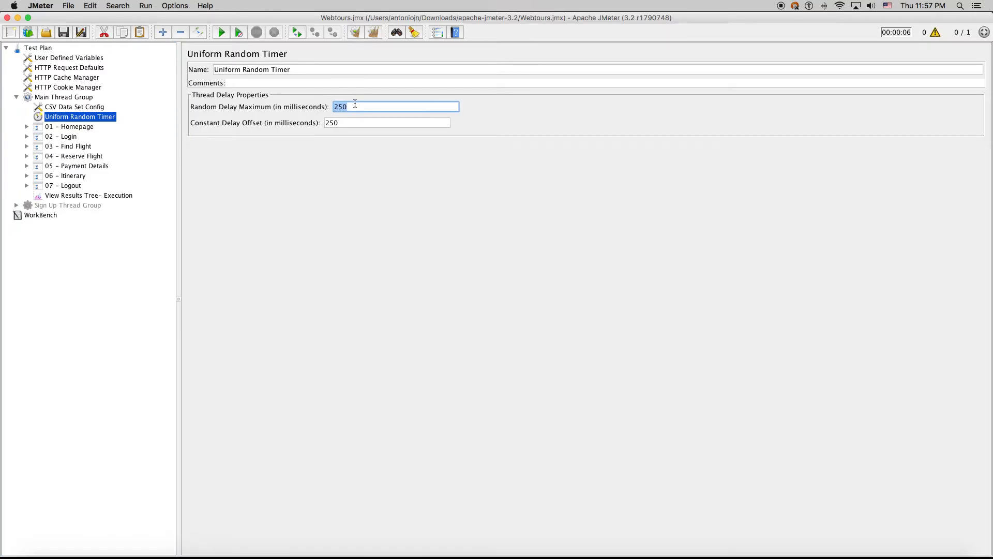
pyautogui.click(75, 107)
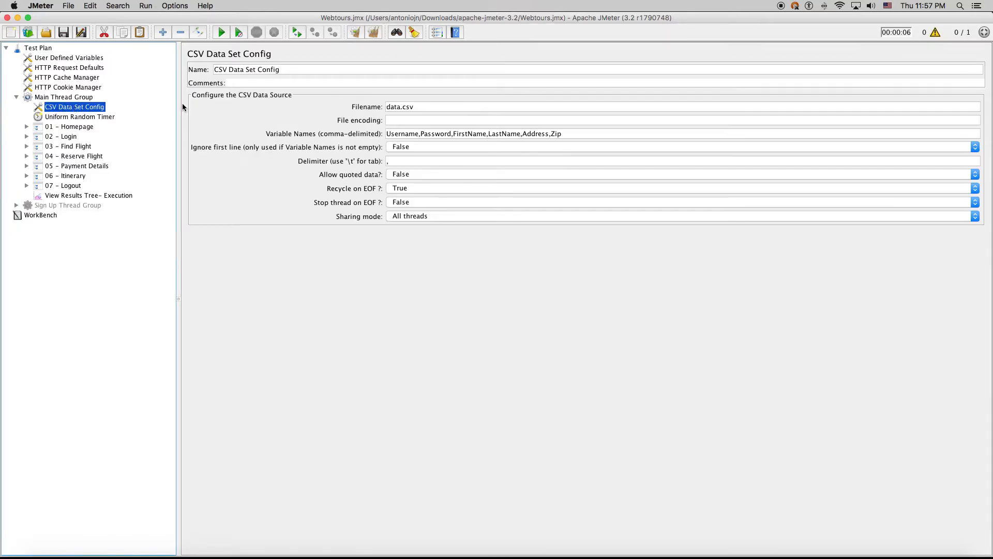
pyautogui.click(66, 98)
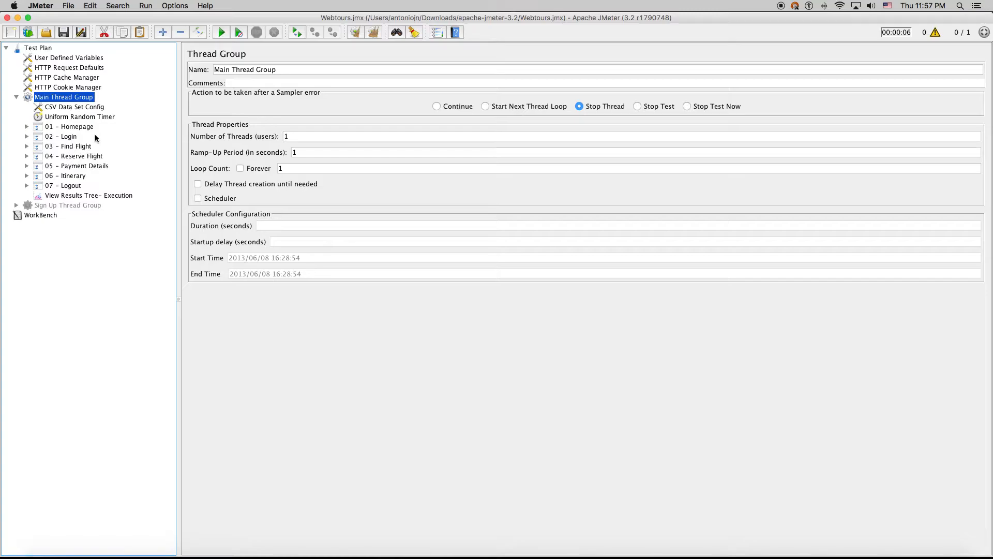
pyautogui.click(74, 108)
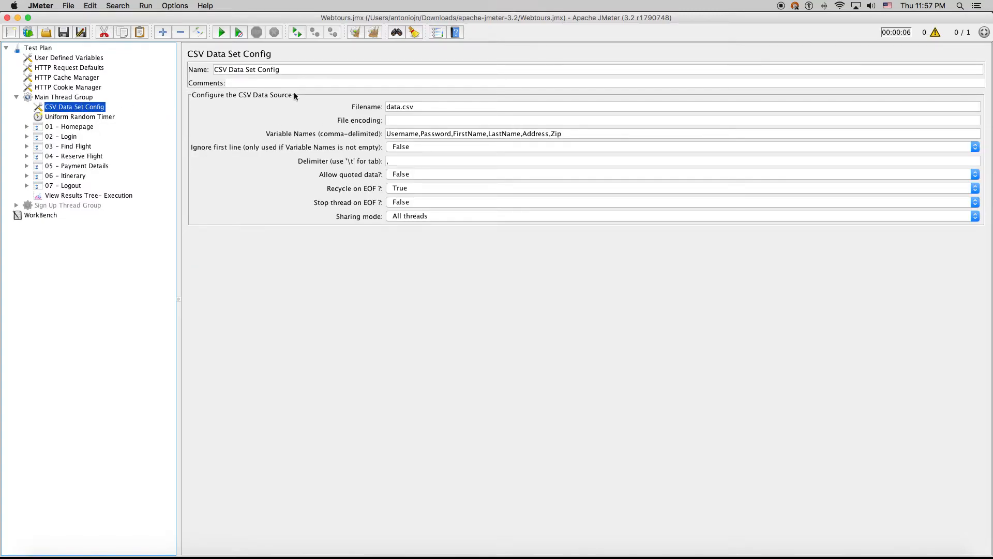
pyautogui.tripleClick(289, 71)
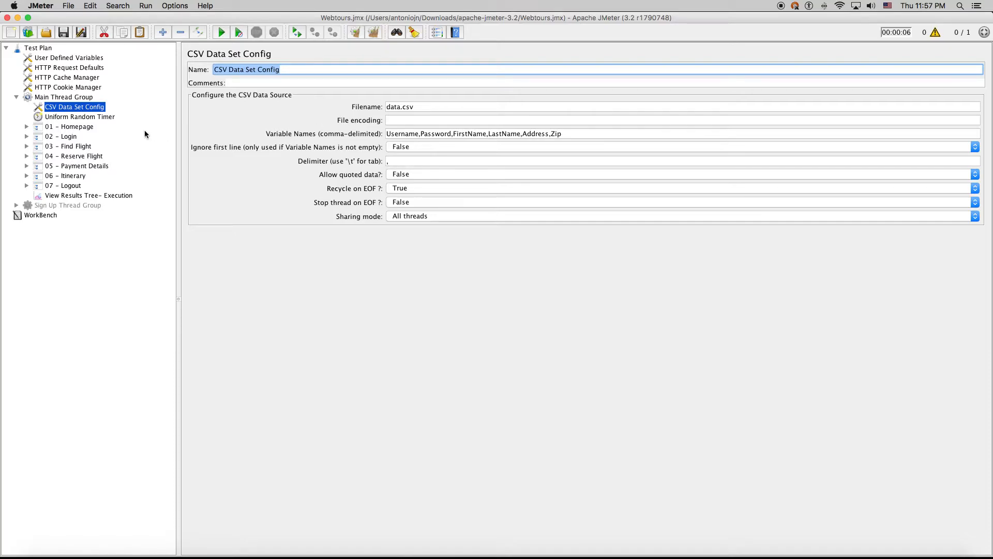
pyautogui.click(15, 205)
pyautogui.click(53, 226)
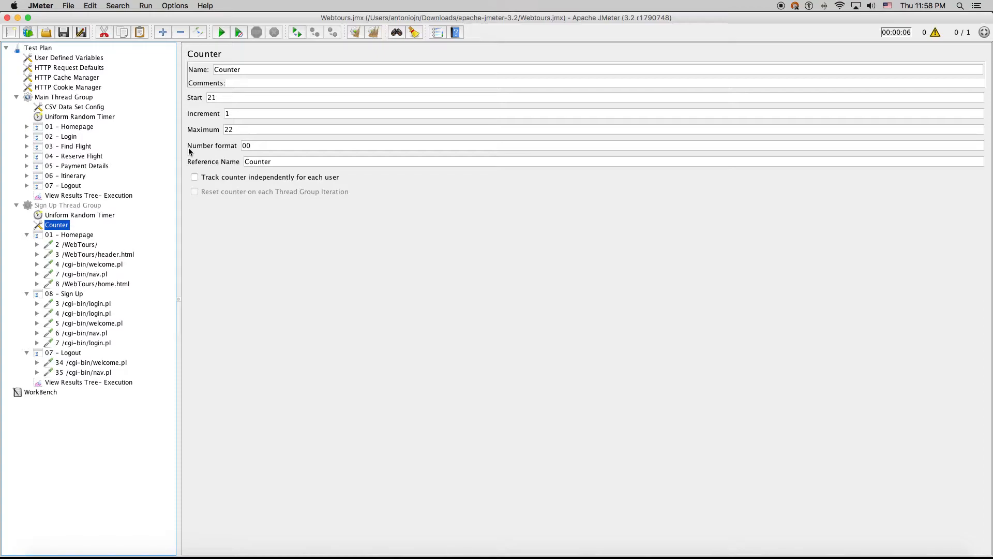
# Collapse 01 - Homepage, 08 - Sign Up, 07 - Logout and the Sign Up Thread Group
pyautogui.click(27, 235)
pyautogui.click(27, 244)
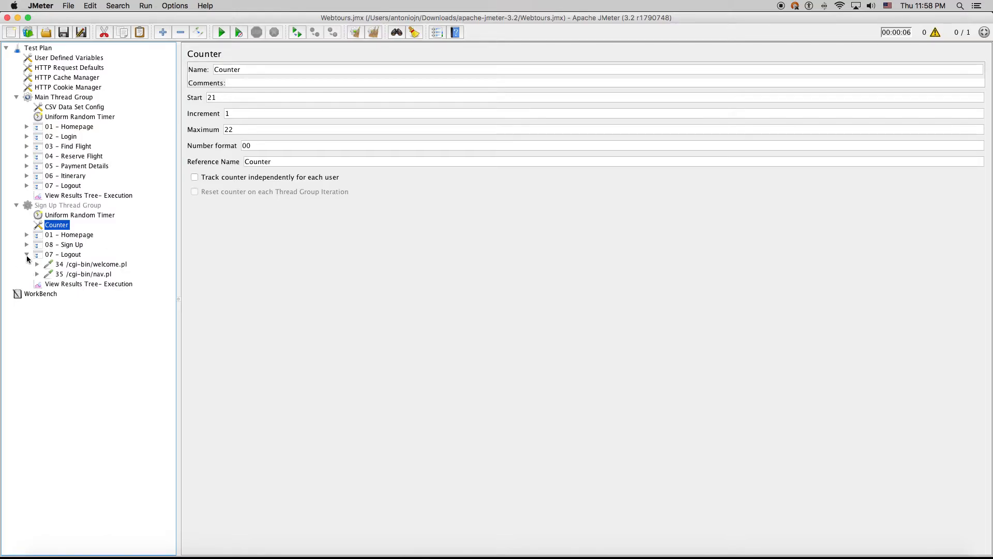
pyautogui.click(26, 254)
pyautogui.click(15, 206)
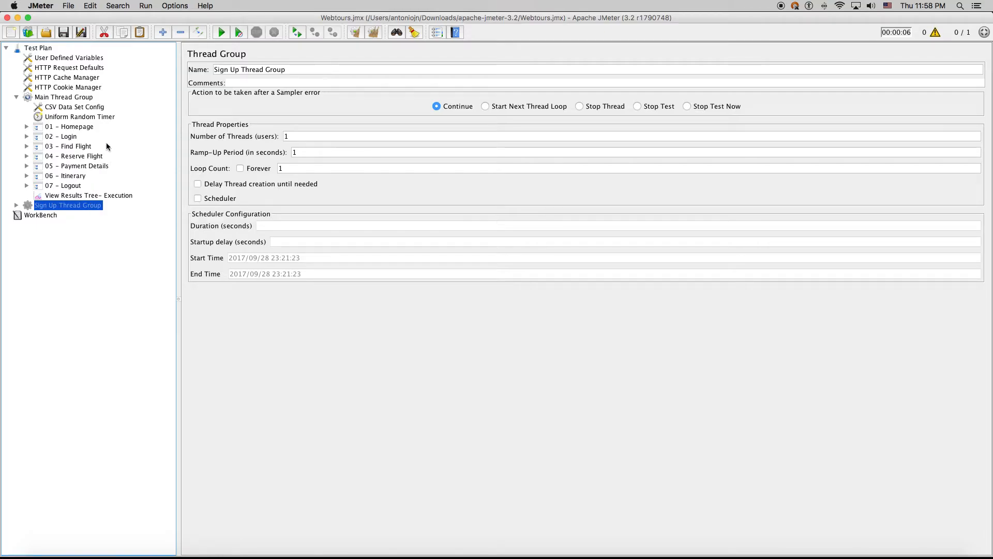
# Recheck the data.csv file name in CSV Data Set Config, then show View Results Tree- Execution
pyautogui.click(77, 109)
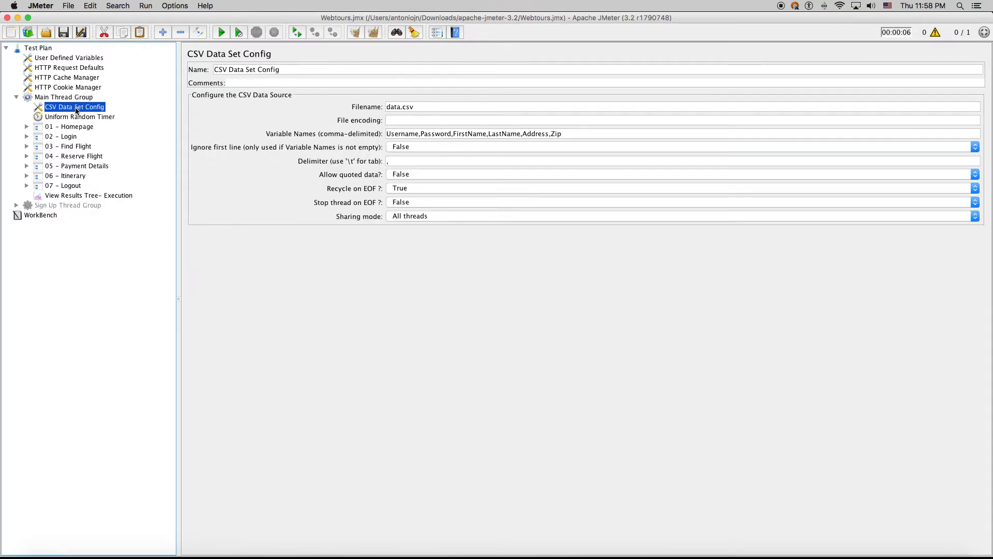
pyautogui.moveTo(437, 107); pyautogui.dragTo(320, 99)
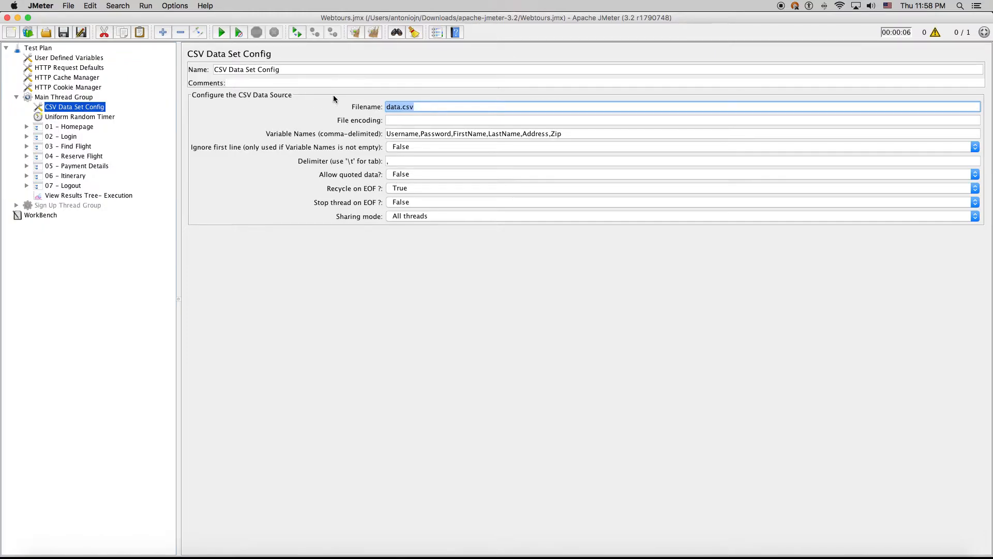
pyautogui.click(116, 195)
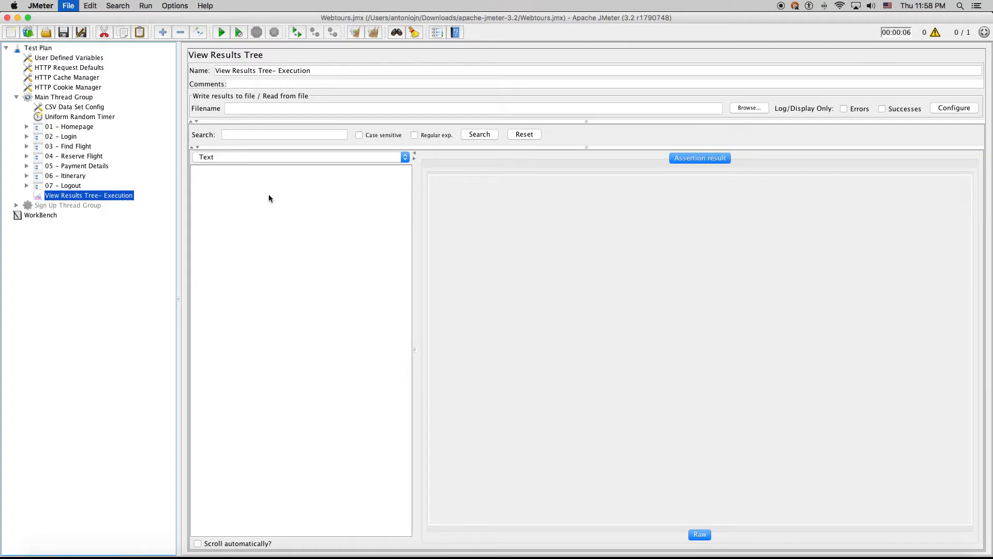
# Run the test and trace the failed 13 /cgi-bin/login.pl sample to its request under 02 - Login
pyautogui.click(222, 32)
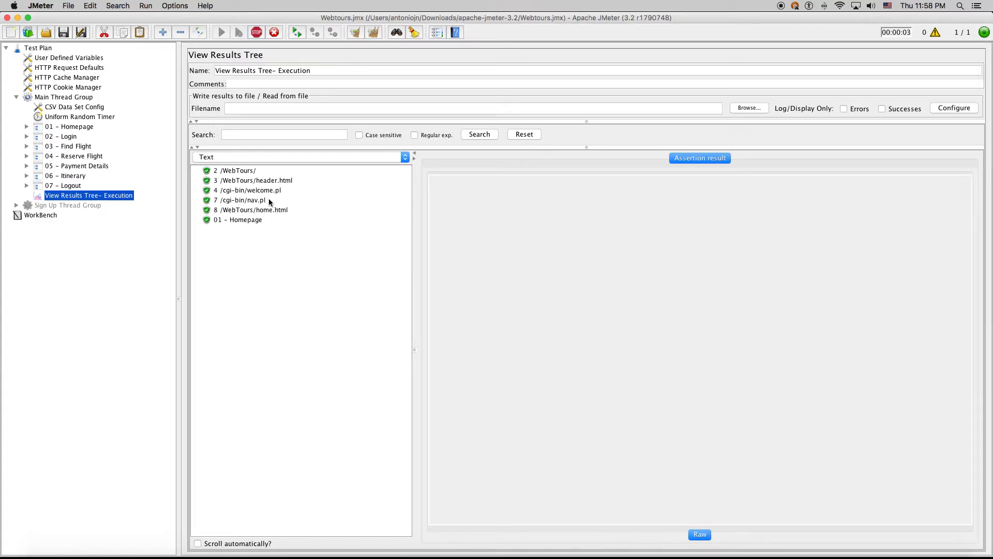
pyautogui.click(263, 240)
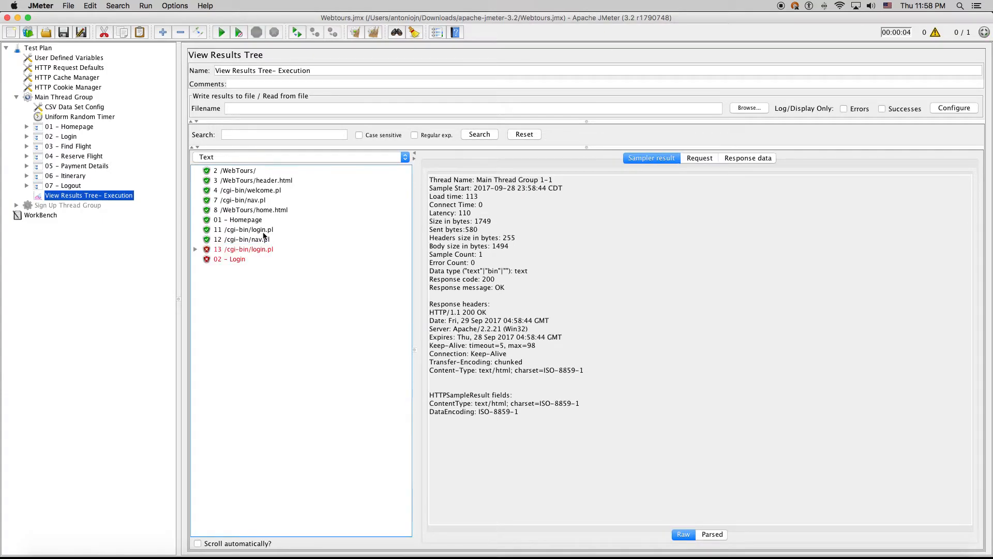
pyautogui.click(248, 249)
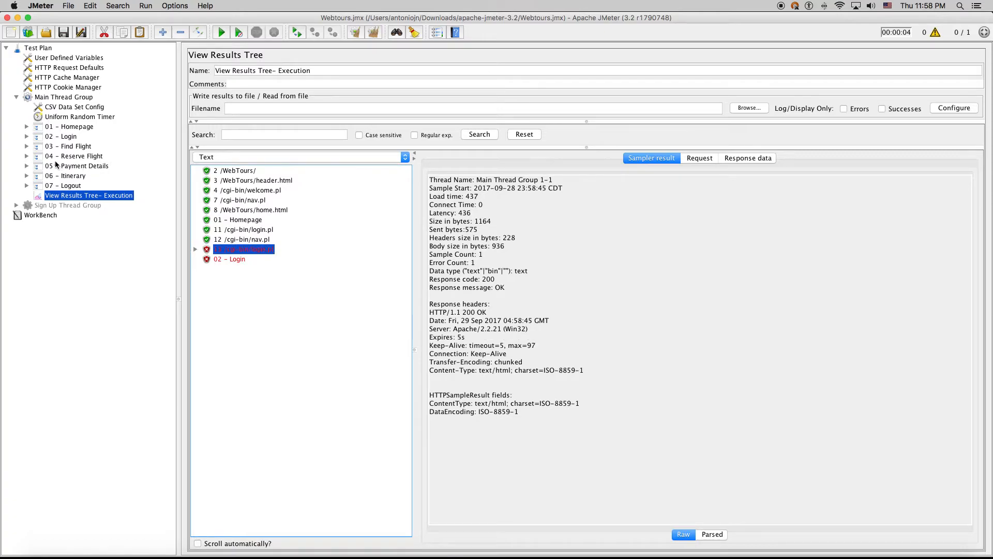
pyautogui.click(27, 147)
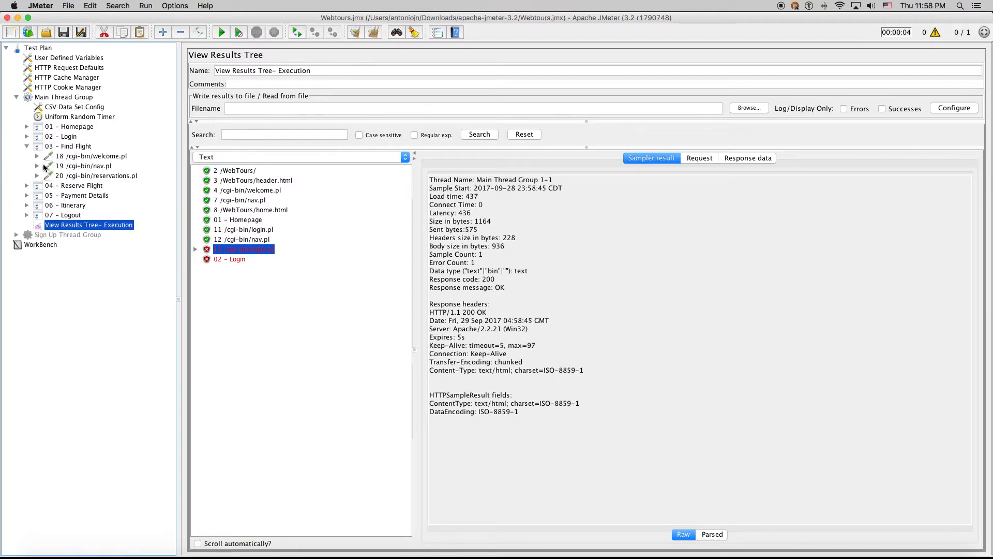
pyautogui.click(27, 137)
pyautogui.click(37, 166)
# Change the login Response Assertion pattern from jojo to loaduser
pyautogui.click(73, 185)
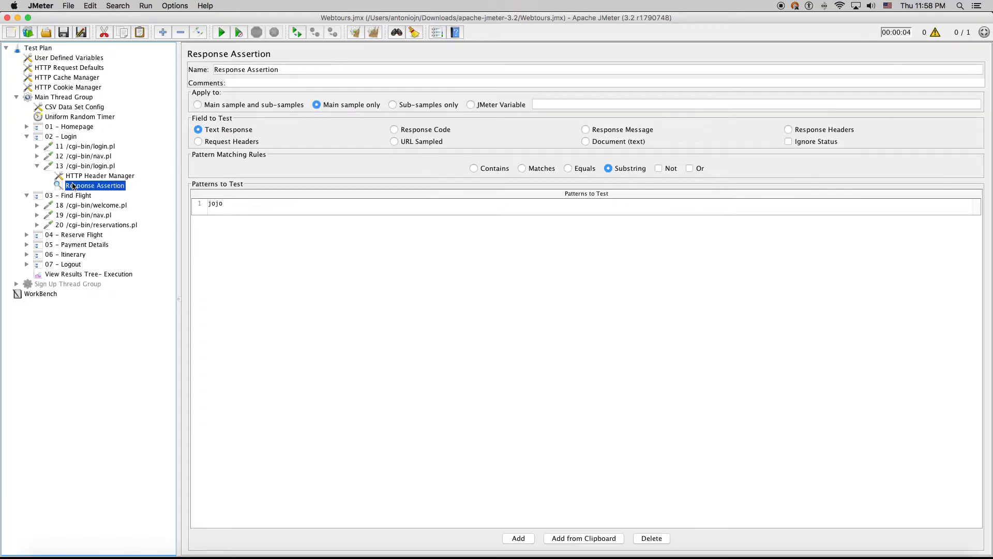
pyautogui.click(226, 214)
pyautogui.click(226, 213)
pyautogui.moveTo(229, 207); pyautogui.dragTo(166, 201)
pyautogui.write('loa')
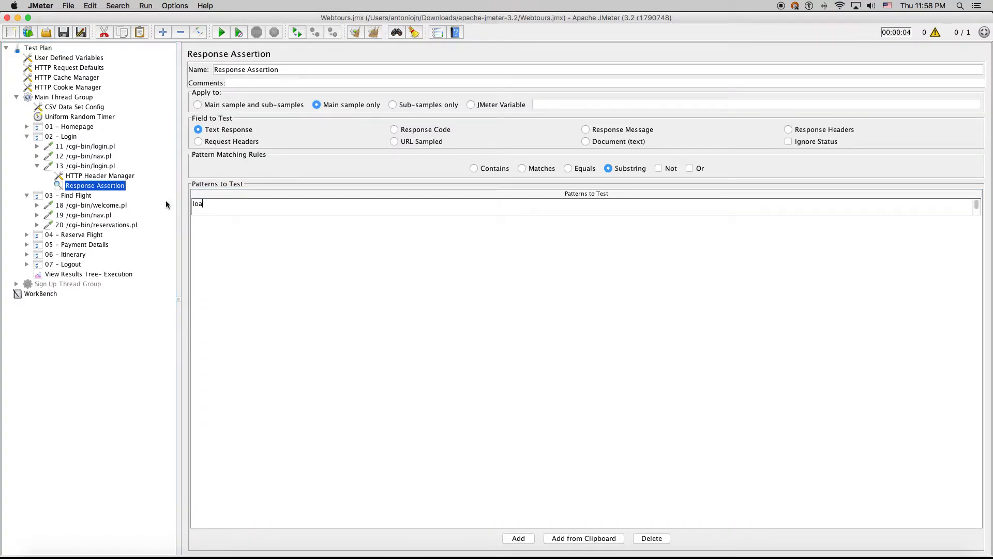
pyautogui.write('duser')
# Inspect the Sign Up 4 /cgi-bin/login.pl request, then collapse the Sign Up and Main Thread Group nodes
pyautogui.click(17, 284)
pyautogui.click(27, 323)
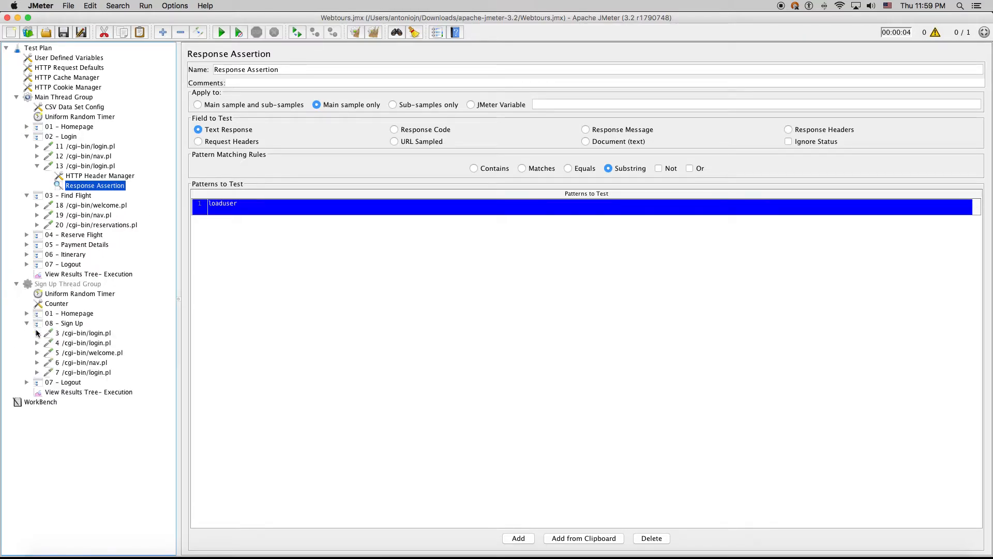
pyautogui.click(86, 344)
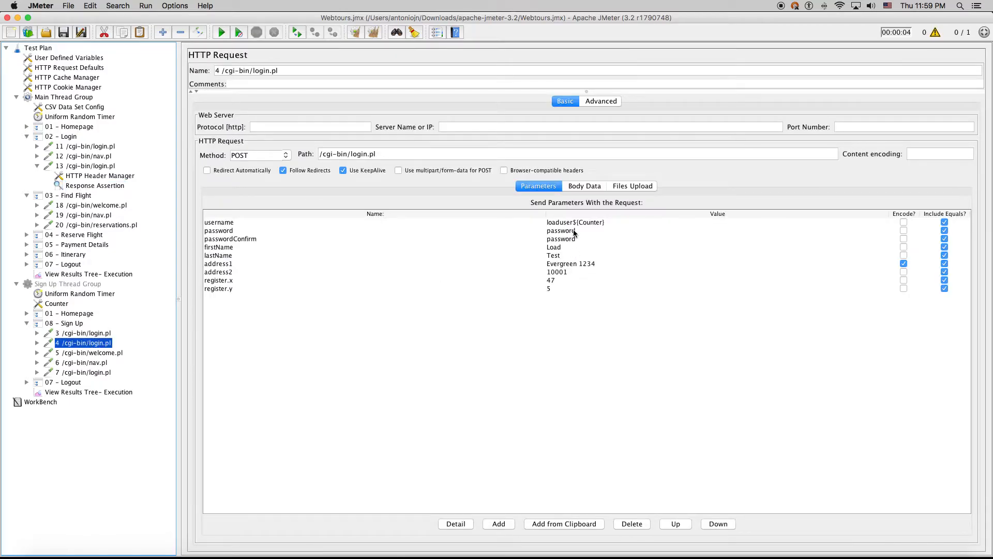
pyautogui.click(16, 284)
pyautogui.click(27, 136)
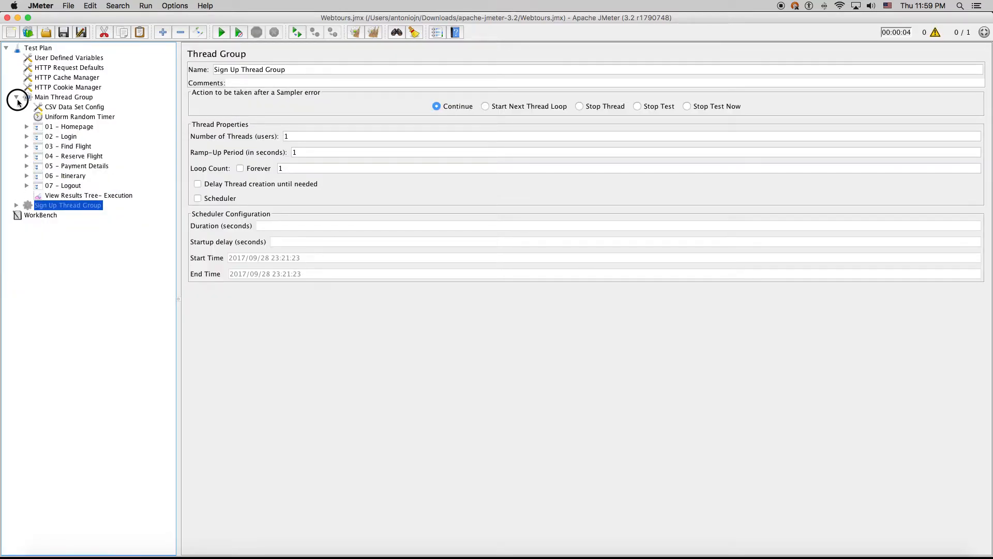
pyautogui.doubleClick(37, 97)
# Rerun the test and view the 13 /cgi-bin/login.pl result in View Results Tree- Execution
pyautogui.click(216, 30)
pyautogui.click(16, 97)
pyautogui.click(83, 196)
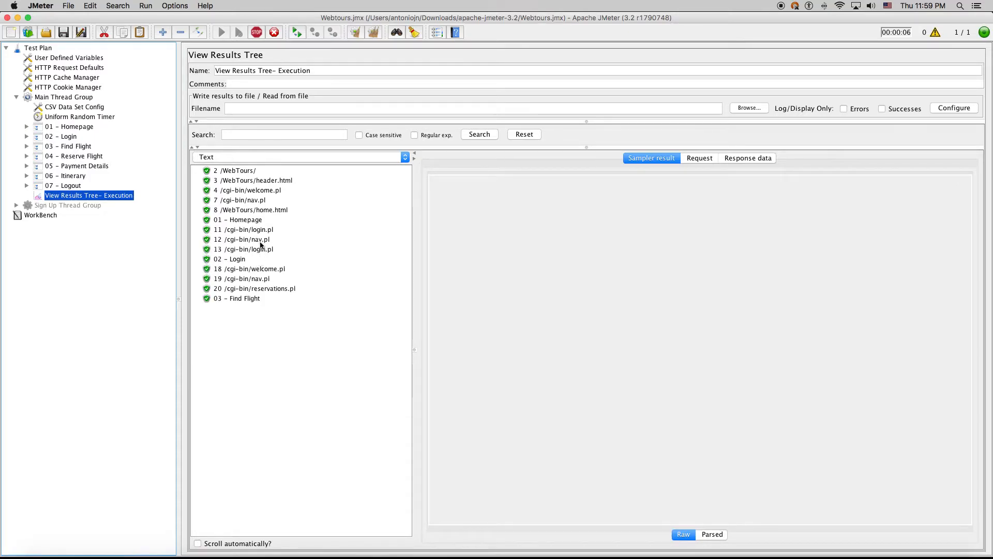
pyautogui.click(251, 249)
# Confirm the 19 /cgi-bin/nav.pl request cookie carries the load-test user, then switch to Firefox
pyautogui.click(243, 278)
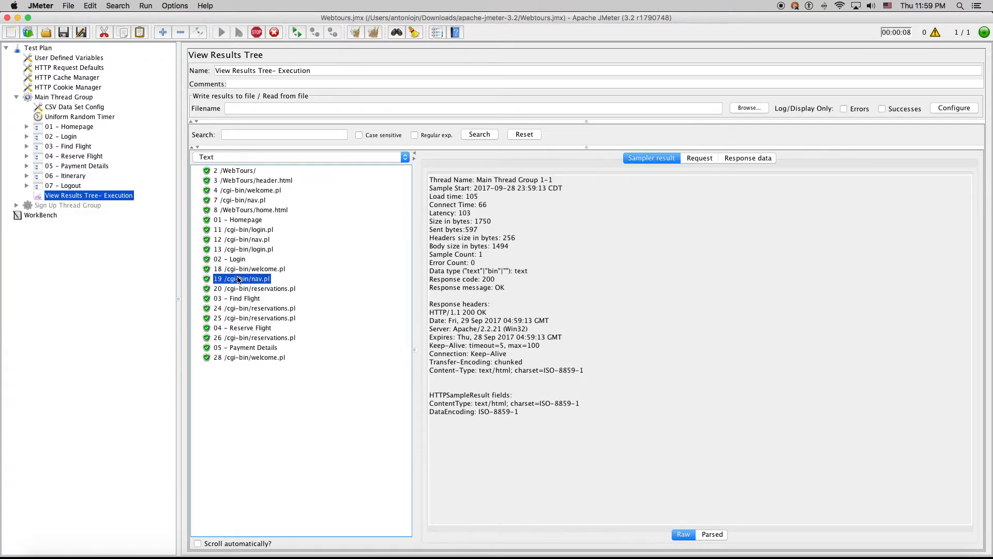
pyautogui.click(700, 158)
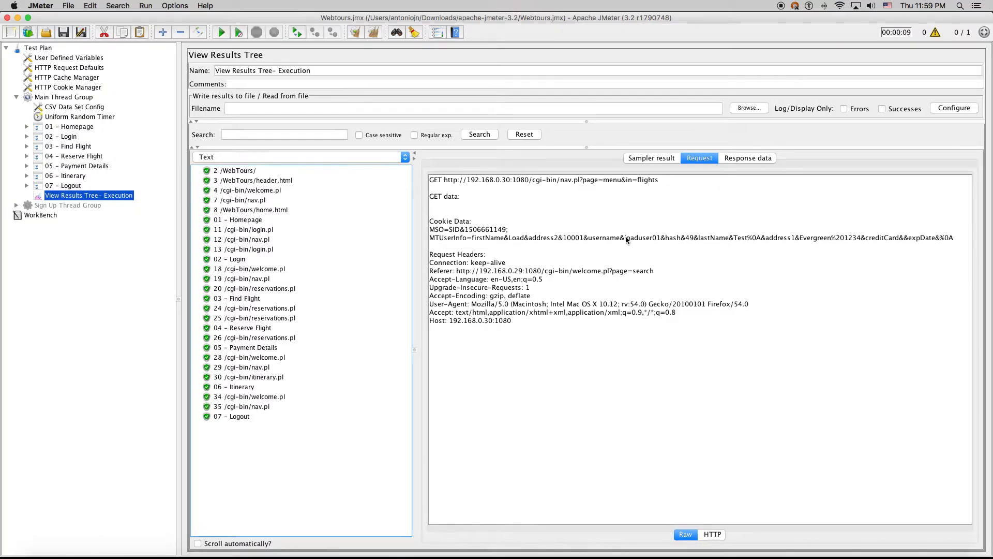
pyautogui.moveTo(625, 239); pyautogui.dragTo(655, 241)
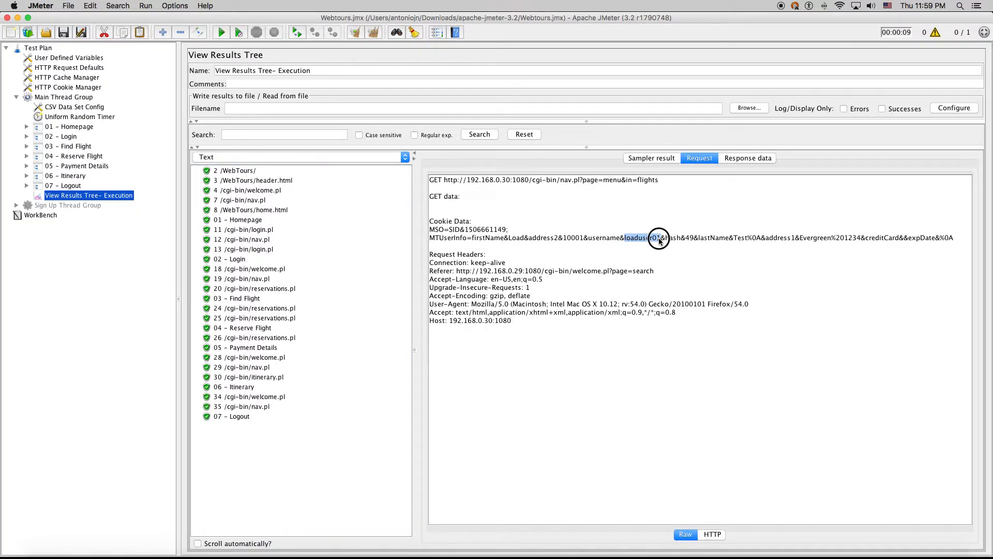
pyautogui.hotkey('ctrl', 'Up')
pyautogui.click(770, 181)
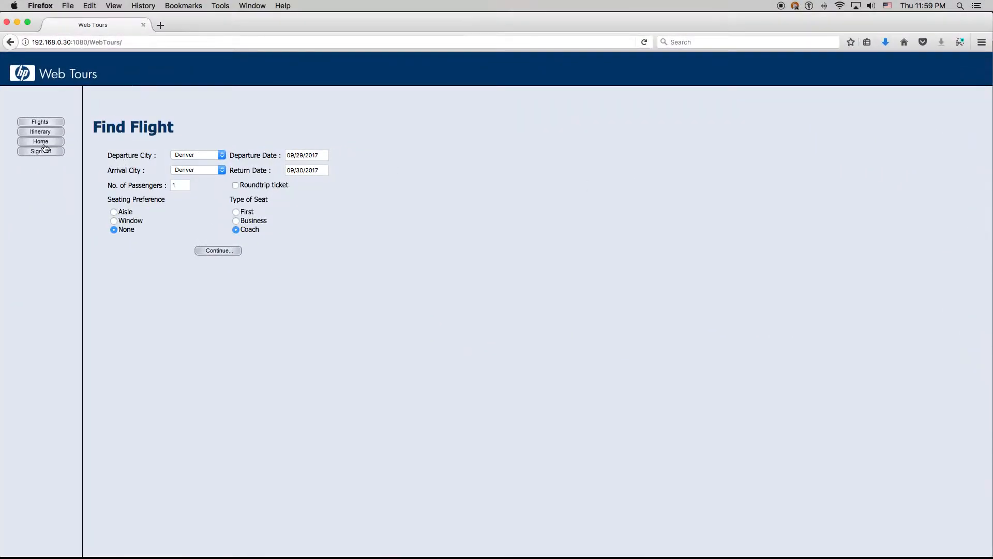
# Sign off and log back into Web Tours as the load-test user without saving the login
pyautogui.click(39, 151)
pyautogui.click(35, 131)
pyautogui.write('loaduser01')
pyautogui.click(23, 155)
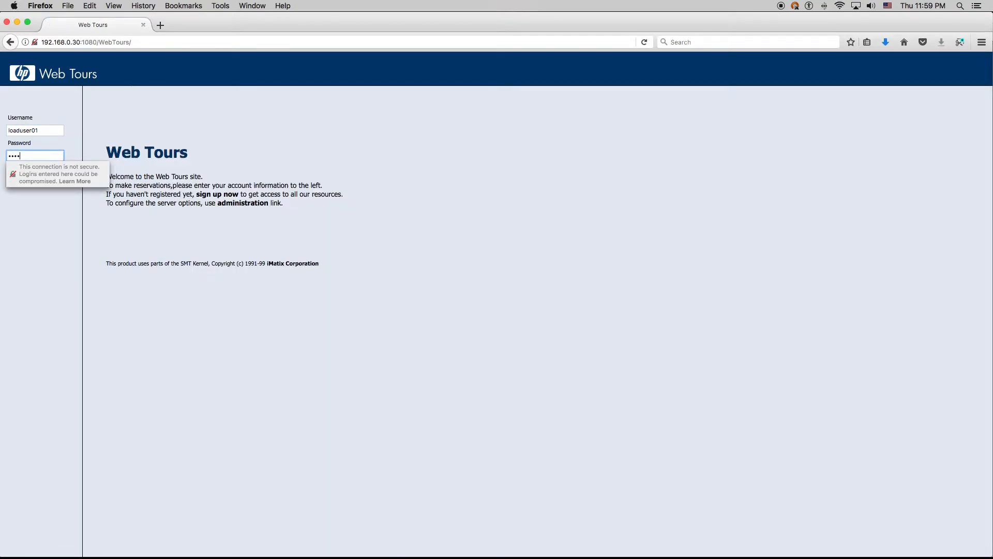
pyautogui.click(20, 178)
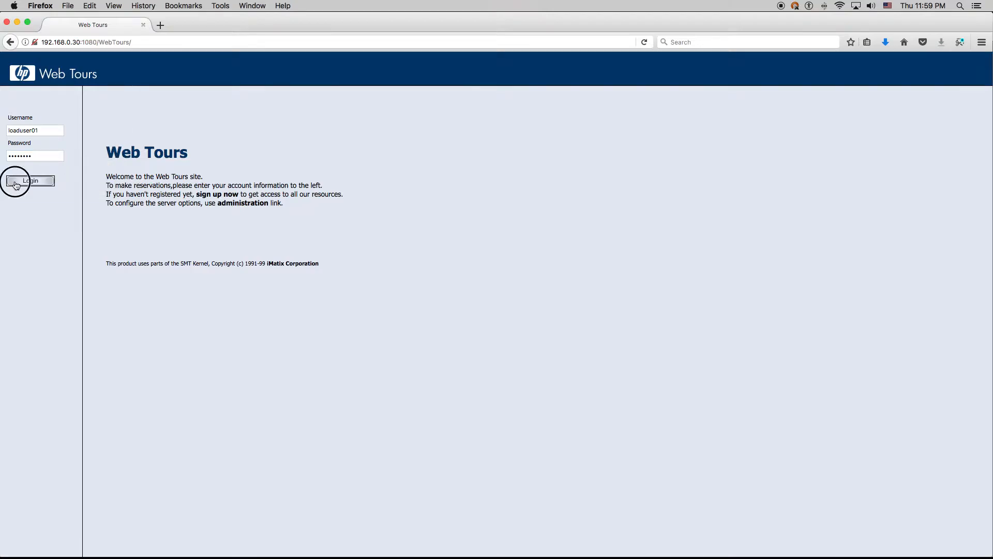
pyautogui.click(57, 141)
# Check the itinerary: San Francisco to Sydney, 8 Coach tickets, total $5560
pyautogui.click(41, 132)
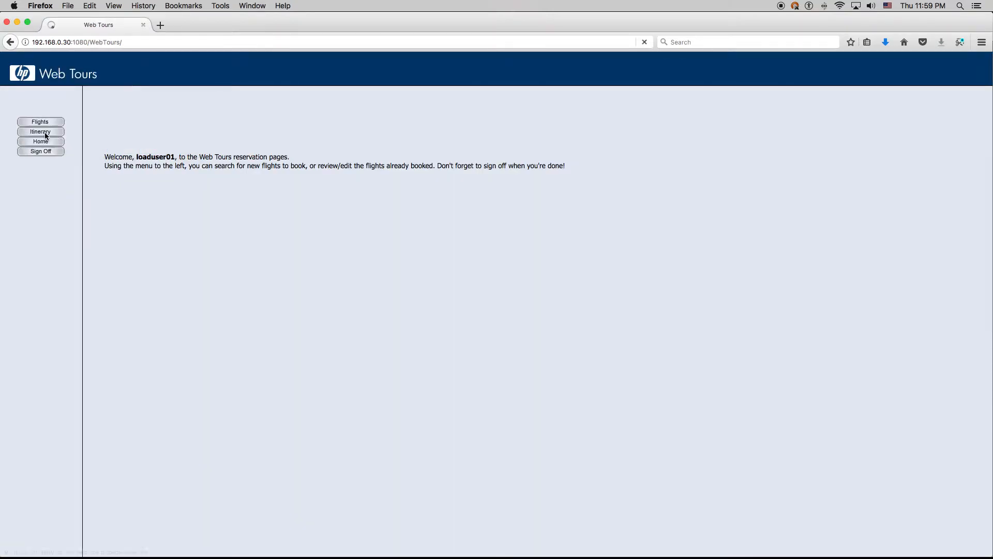
pyautogui.moveTo(571, 243); pyautogui.dragTo(604, 243)
pyautogui.doubleClick(619, 243)
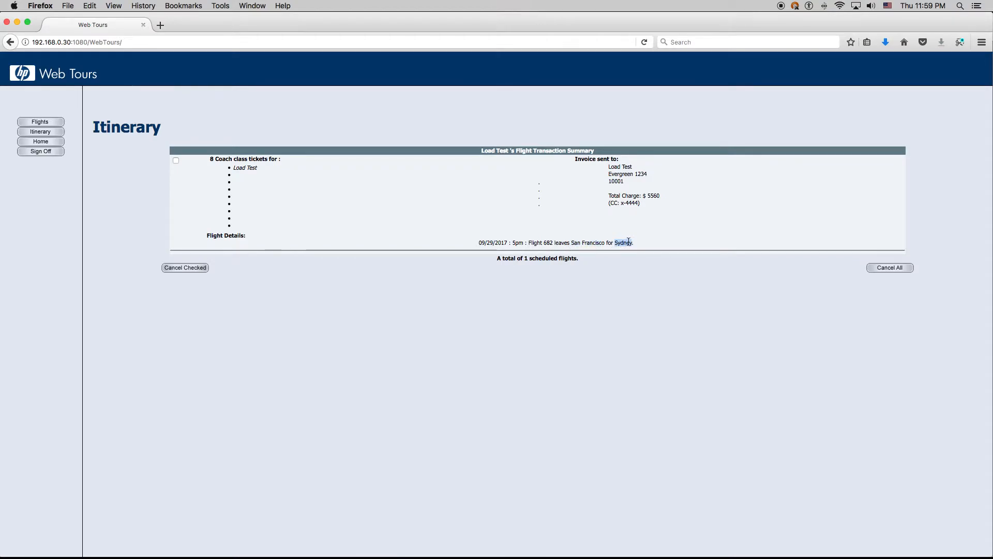
pyautogui.moveTo(209, 159); pyautogui.dragTo(268, 159)
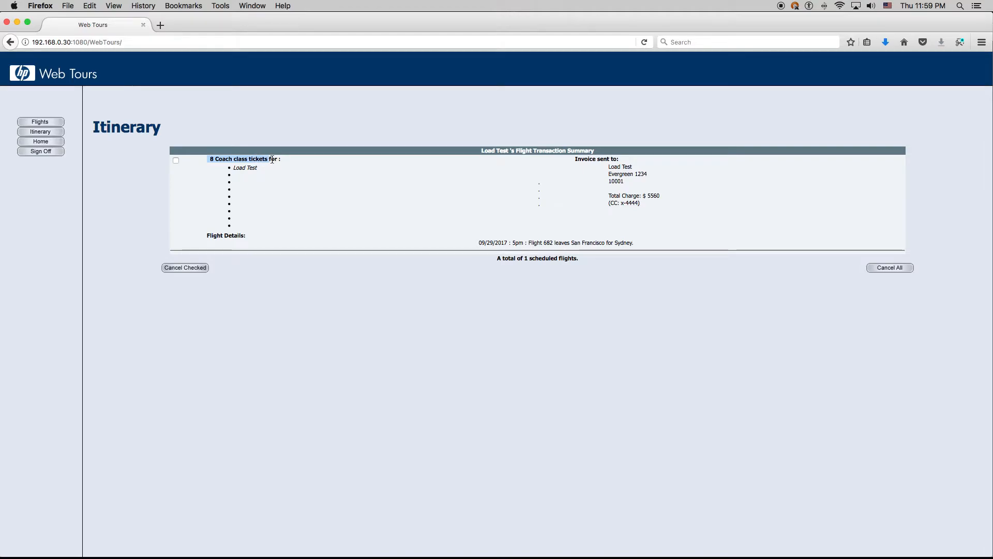
pyautogui.moveTo(650, 195); pyautogui.dragTo(666, 199)
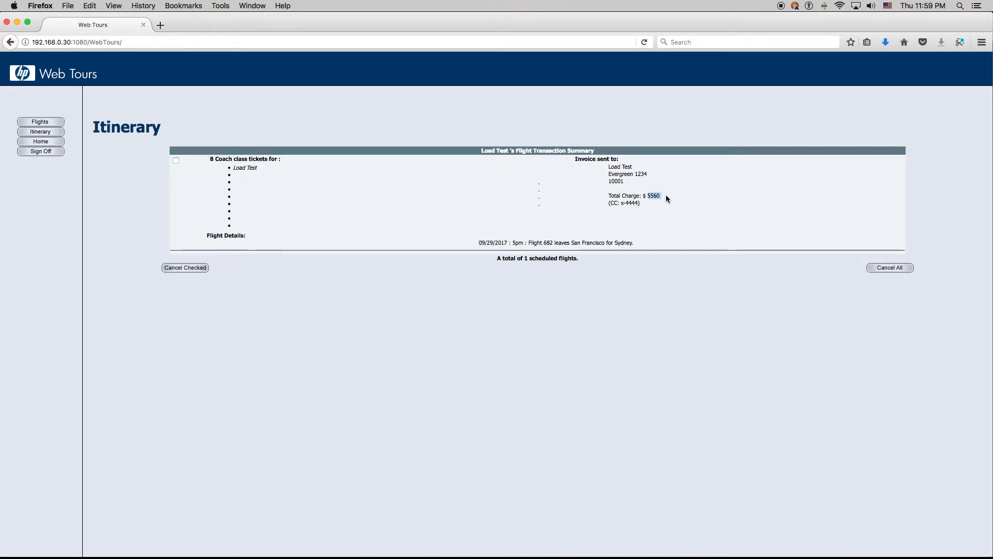
pyautogui.click(667, 196)
# Return to JMeter and show the CSV Data Set Config reading data.csv
pyautogui.hotkey('ctrl', 'Up')
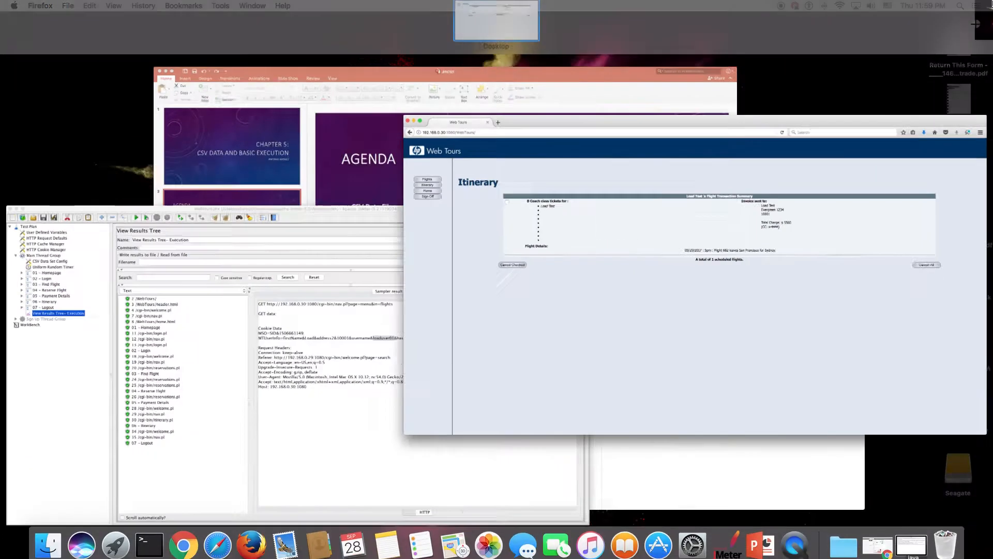
pyautogui.click(274, 387)
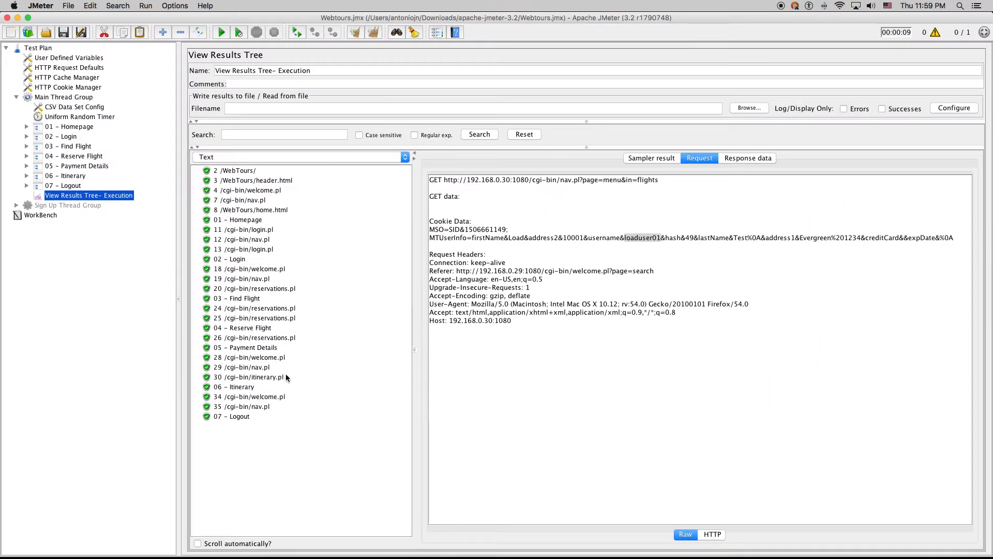
pyautogui.click(82, 107)
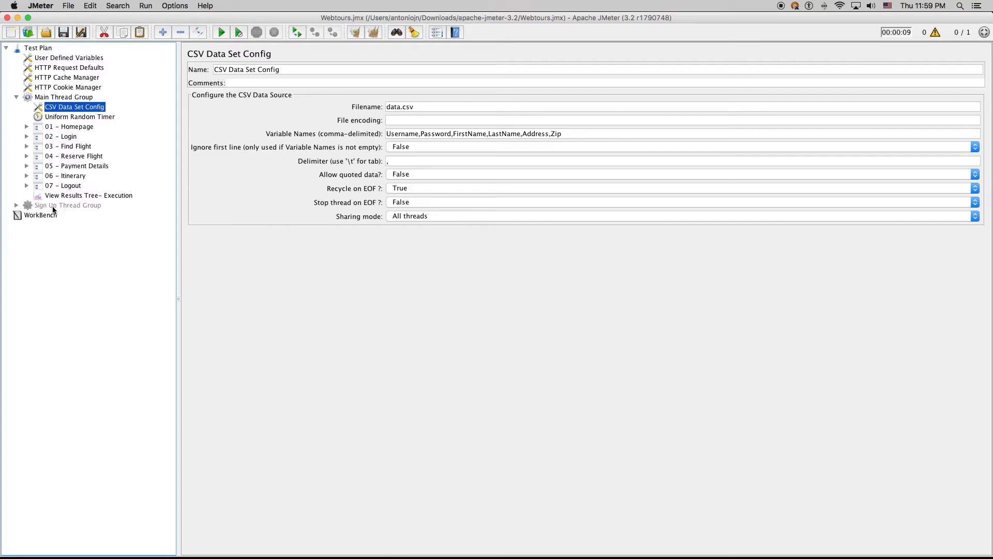
# Add a Random Controller under Main Thread Group and drag it up between 01 - Homepage and 02 - Login
pyautogui.rightClick(68, 98)
pyautogui.moveTo(103, 107)
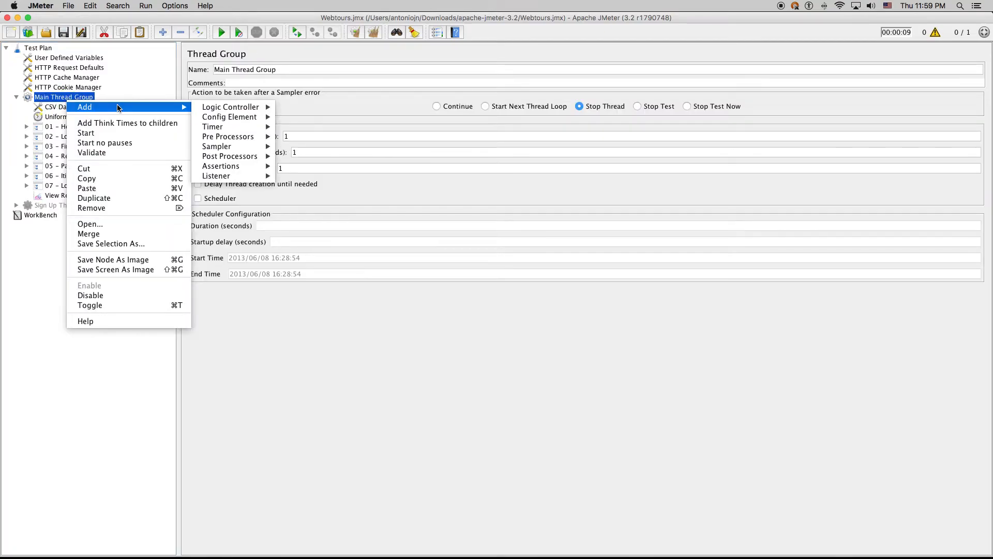
pyautogui.moveTo(248, 108)
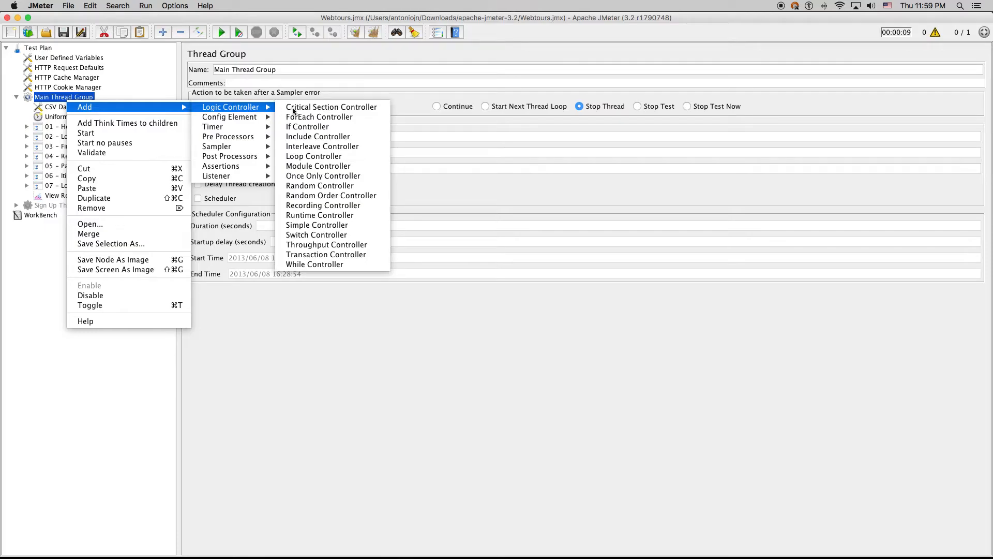
pyautogui.click(318, 186)
pyautogui.moveTo(77, 209); pyautogui.dragTo(75, 136)
# Add a Simple Controller inside the Random Controller and name it Buy a Ticket
pyautogui.rightClick(72, 137)
pyautogui.moveTo(103, 143)
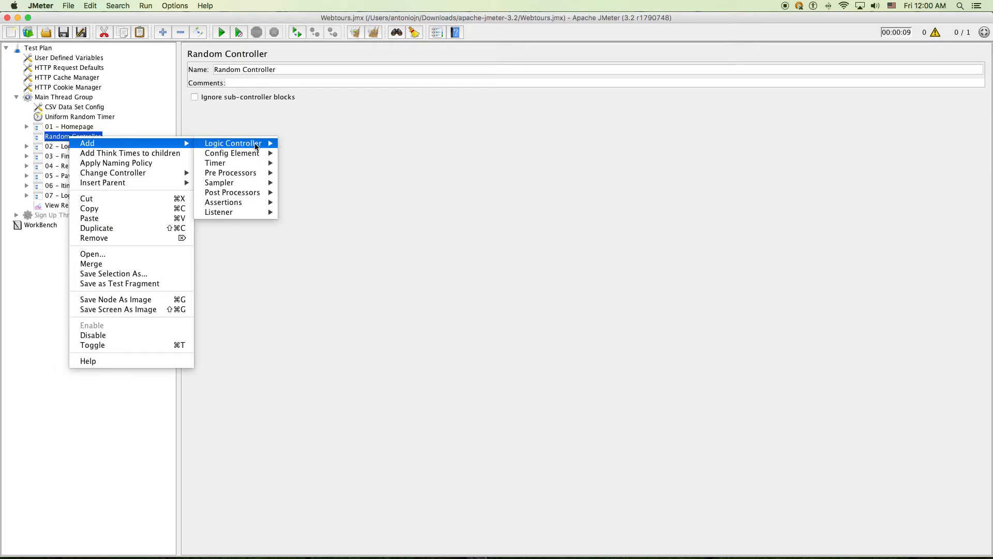
pyautogui.moveTo(255, 145)
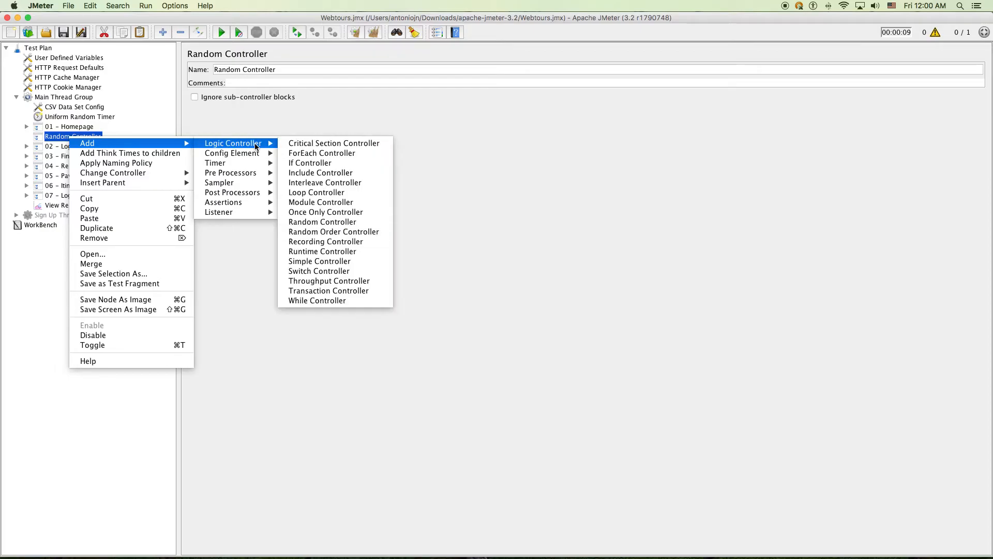
pyautogui.click(326, 261)
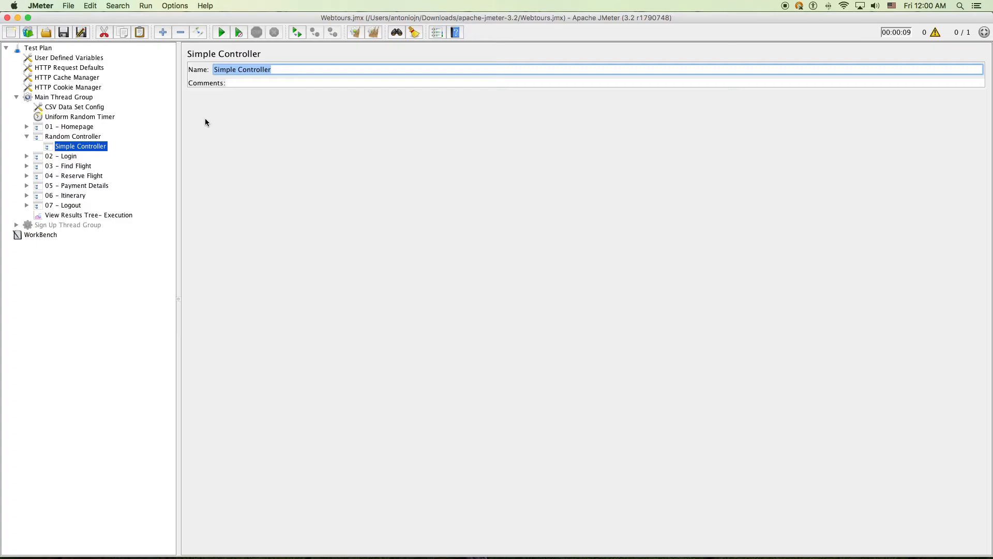
pyautogui.write('Pay')
pyautogui.press('BackSpace')
pyautogui.press('BackSpace')
pyautogui.press('BackSpace')
pyautogui.press('BackSpace')
pyautogui.write('Buy a Ticket')
# Move steps 02–06 into Buy a Ticket, then paste a copy of Buy a Ticket into Random Controller
pyautogui.click(65, 157)
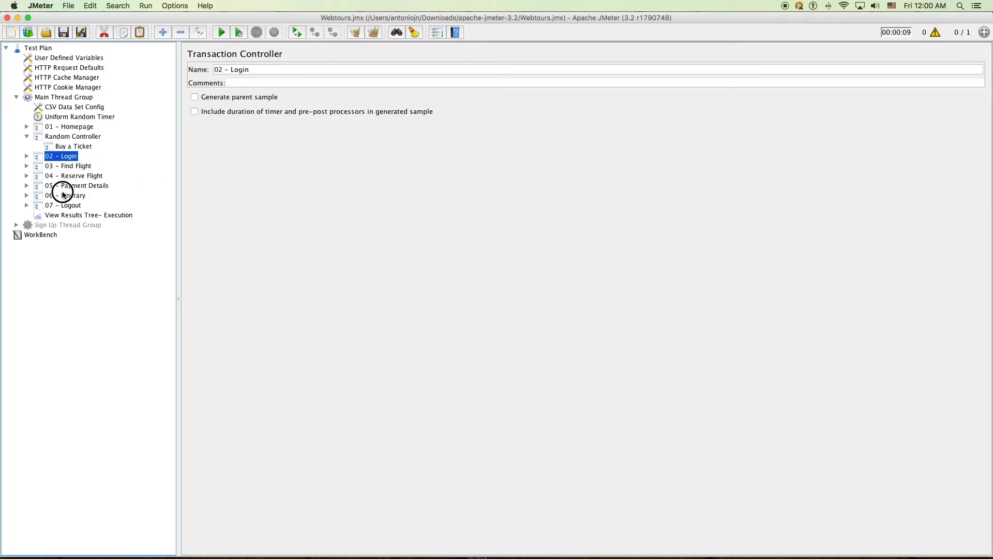
pyautogui.keyDown('shift'); pyautogui.click(65, 195); pyautogui.keyUp('shift')
pyautogui.moveTo(65, 160); pyautogui.dragTo(66, 144)
pyautogui.click(66, 145)
pyautogui.hotkey('ctrl', 'c')
pyautogui.click(73, 137)
pyautogui.hotkey('ctrl', 'v')
# Rename the copied controller to 'Find a Fligth'
pyautogui.click(37, 205)
pyautogui.click(72, 205)
pyautogui.moveTo(260, 71); pyautogui.dragTo(120, 56)
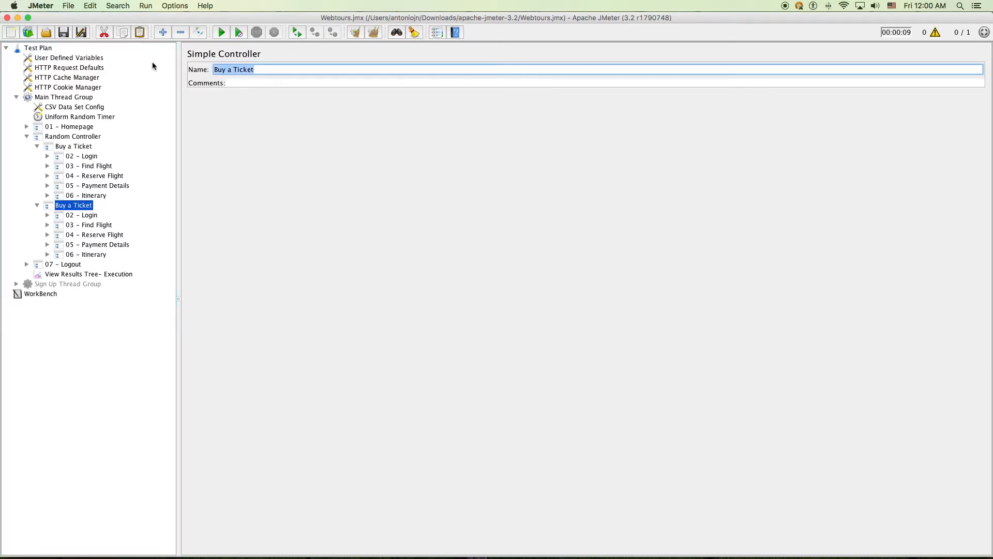
pyautogui.write('Find a Fligth')
# Remove steps 04 through 06 from Find a Fligth and confirm the deletion
pyautogui.click(92, 234)
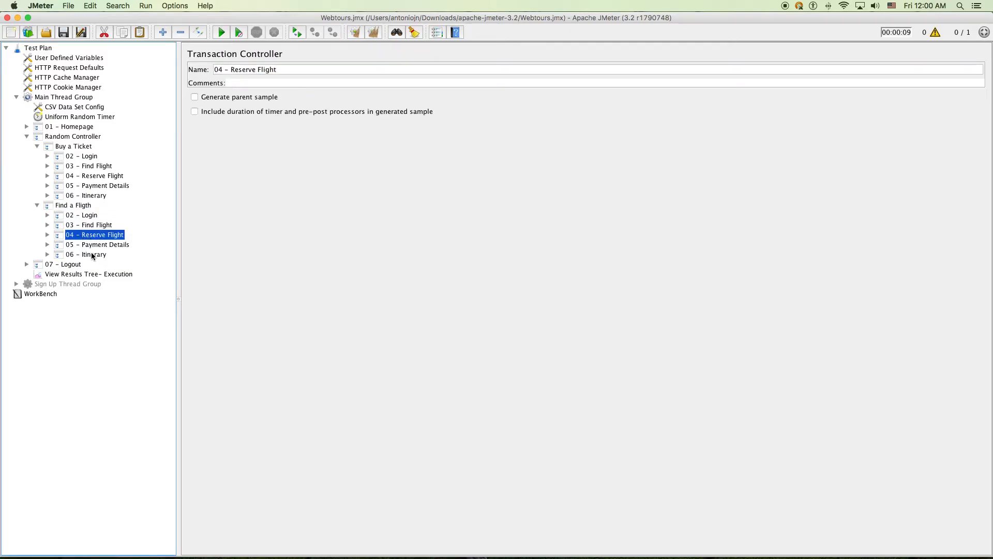
pyautogui.keyDown('shift'); pyautogui.click(92, 255); pyautogui.keyUp('shift')
pyautogui.rightClick(98, 245)
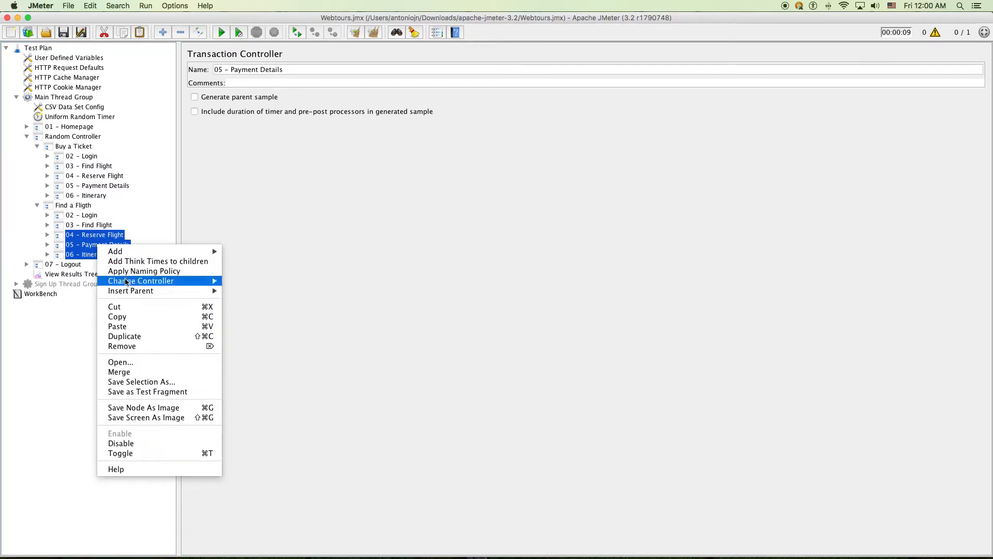
pyautogui.click(144, 346)
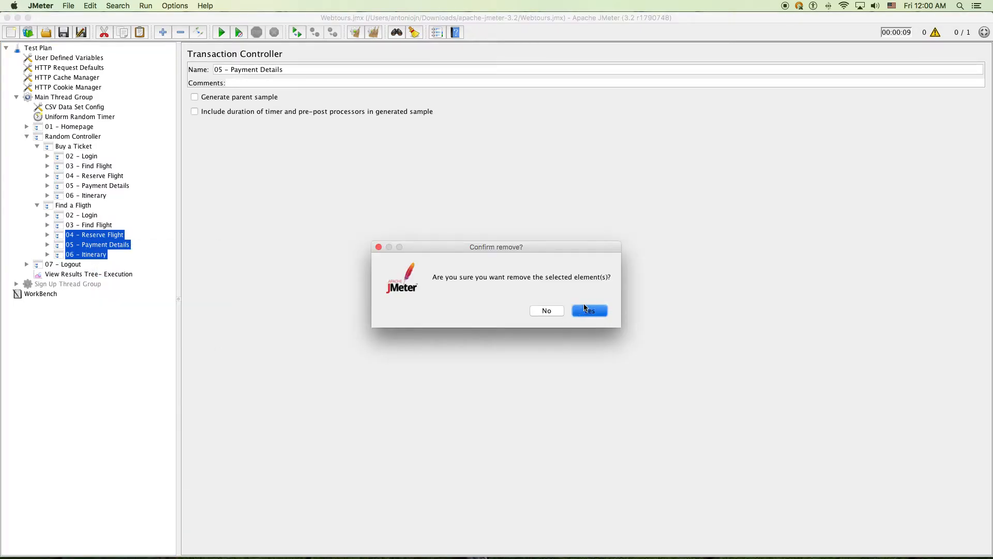
pyautogui.click(600, 310)
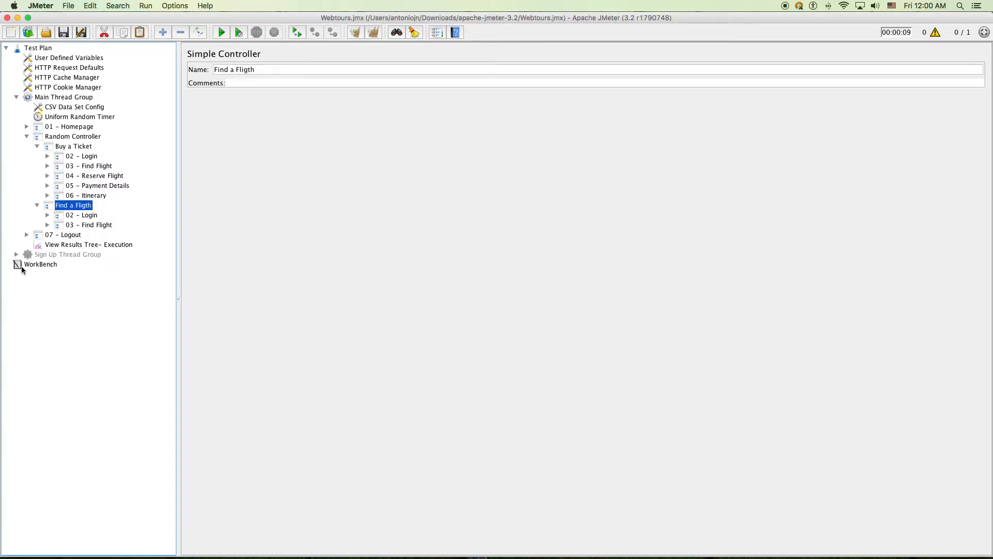
# Copy Buy a Ticket after Find a Fligth and delete the copy's 05 - Payment Details and 06 - Itinerary
pyautogui.click(82, 147)
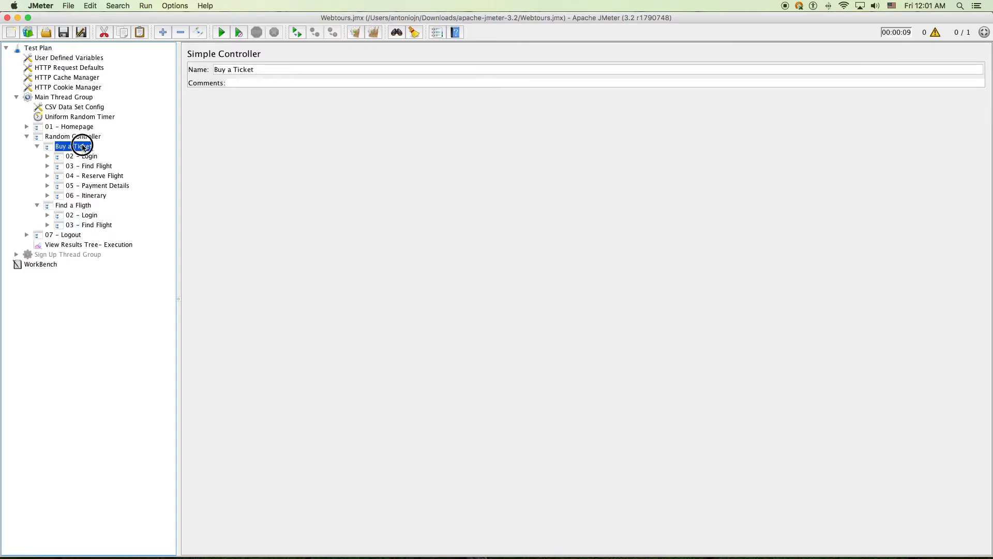
pyautogui.moveTo(82, 147); pyautogui.dragTo(99, 238)
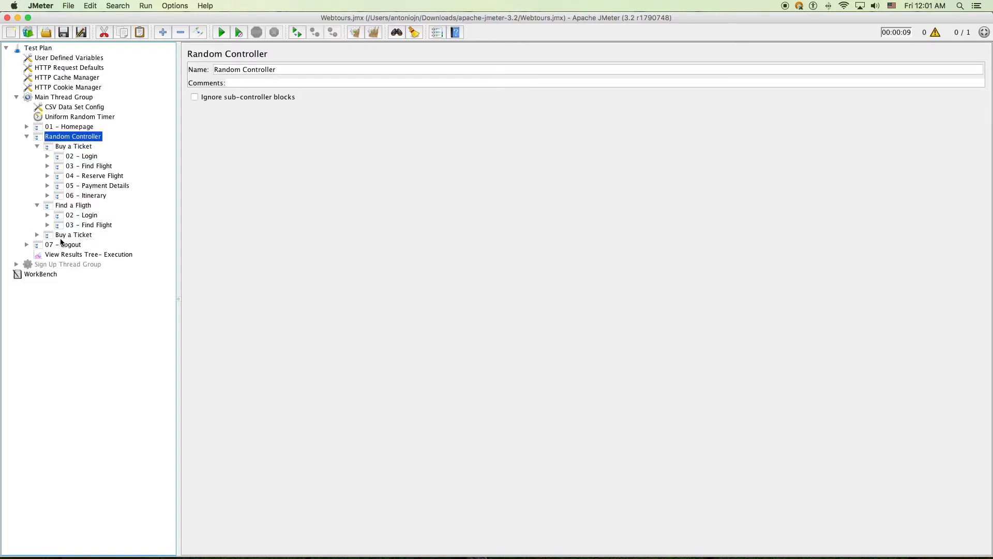
pyautogui.click(37, 235)
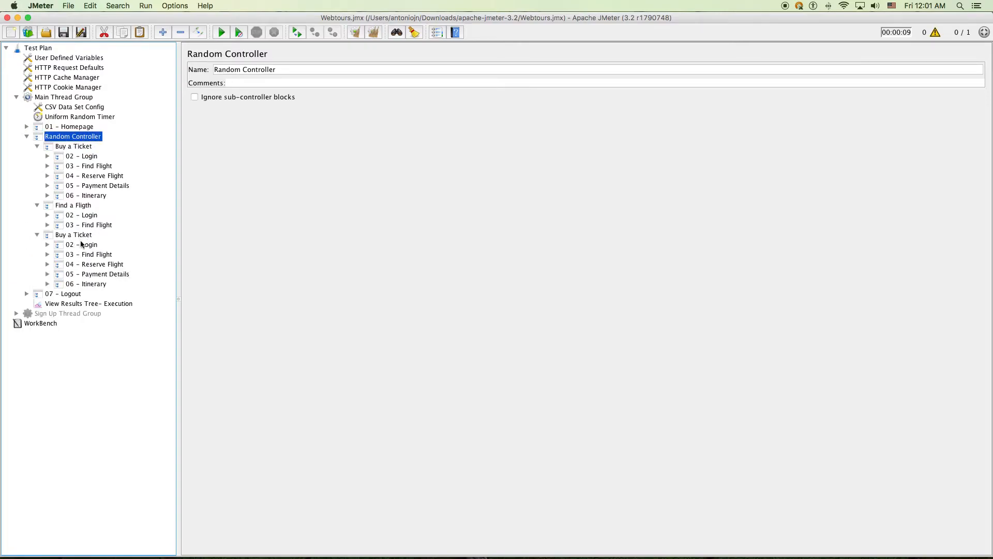
pyautogui.click(102, 274)
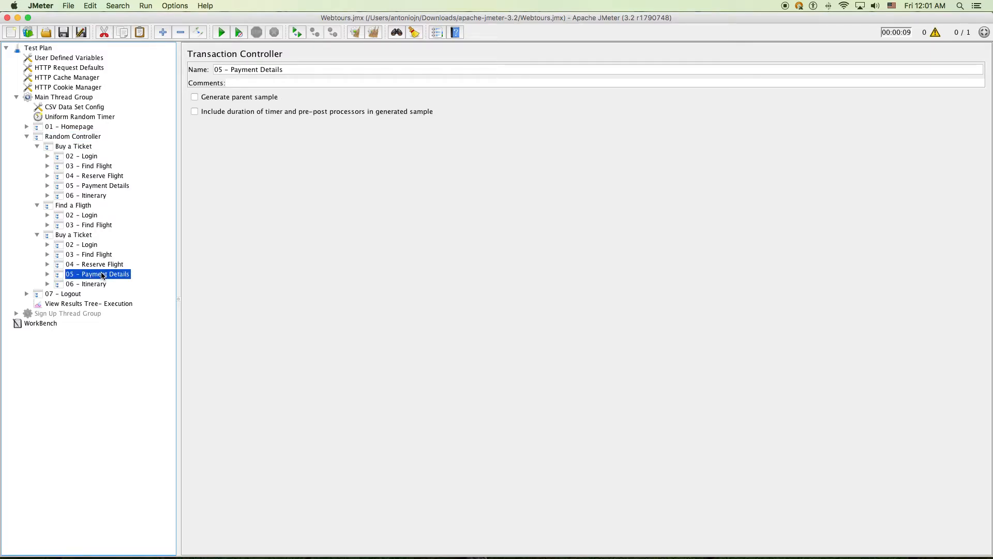
pyautogui.keyDown('shift'); pyautogui.click(99, 284); pyautogui.keyUp('shift')
pyautogui.rightClick(103, 277)
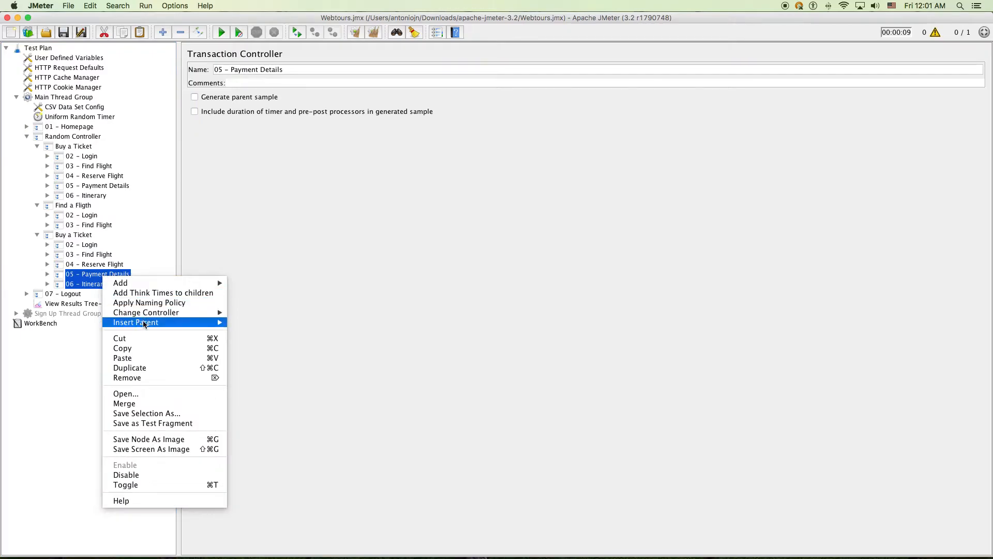
pyautogui.click(148, 377)
pyautogui.press('Return')
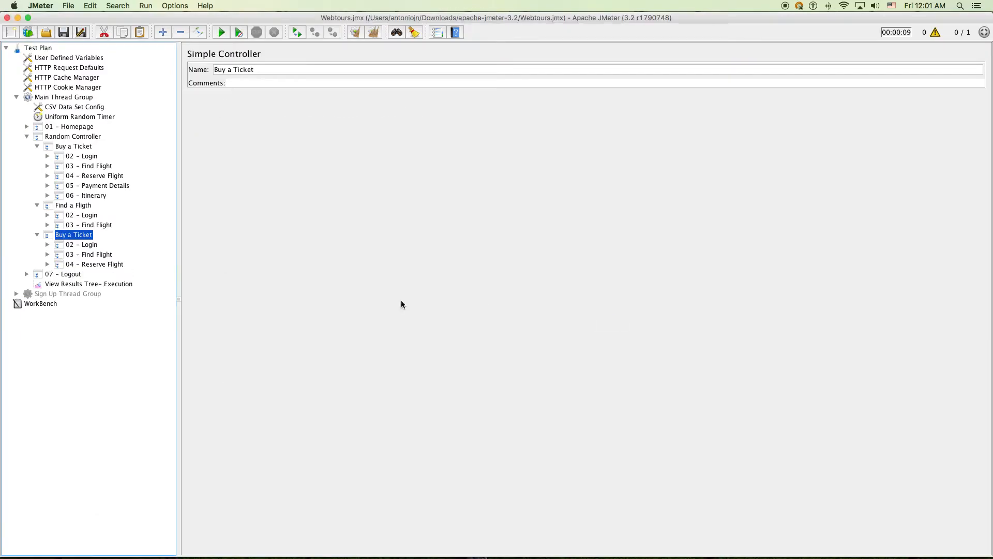
# Rename the copied group to 'Reserve Flight'
pyautogui.click(104, 264)
pyautogui.click(84, 237)
pyautogui.press('Down')
pyautogui.press('Down')
pyautogui.press('Down')
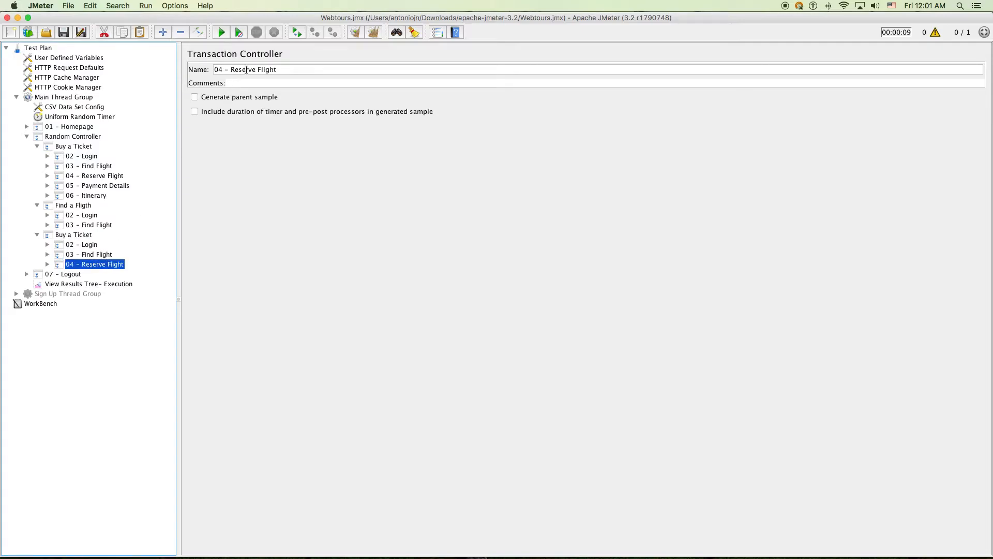
pyautogui.moveTo(231, 69); pyautogui.dragTo(326, 71)
pyautogui.press('super+c')
pyautogui.click(93, 235)
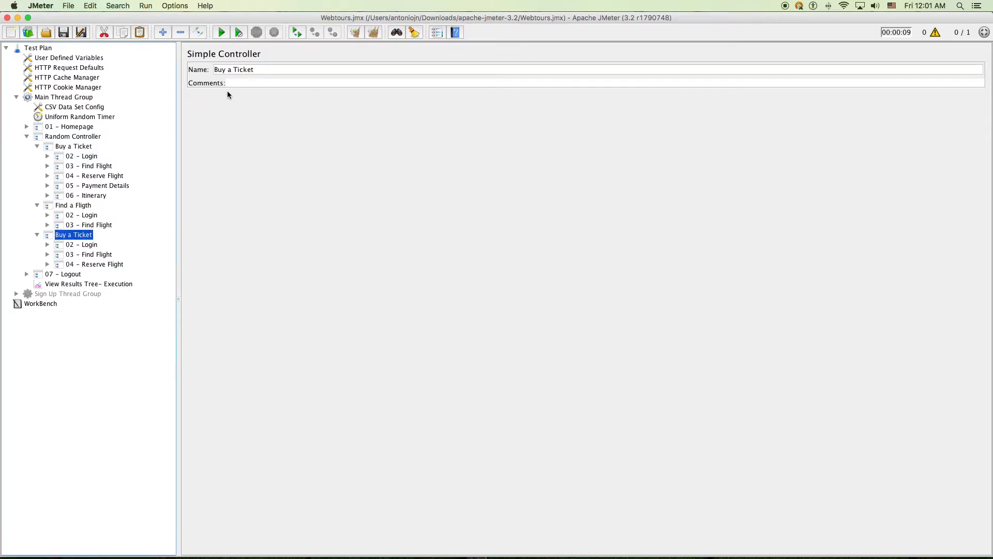
pyautogui.tripleClick(242, 70)
pyautogui.press('super+v')
pyautogui.click(104, 196)
# Rename the original Buy a Ticket group to 'Buy a Flight'
pyautogui.click(84, 147)
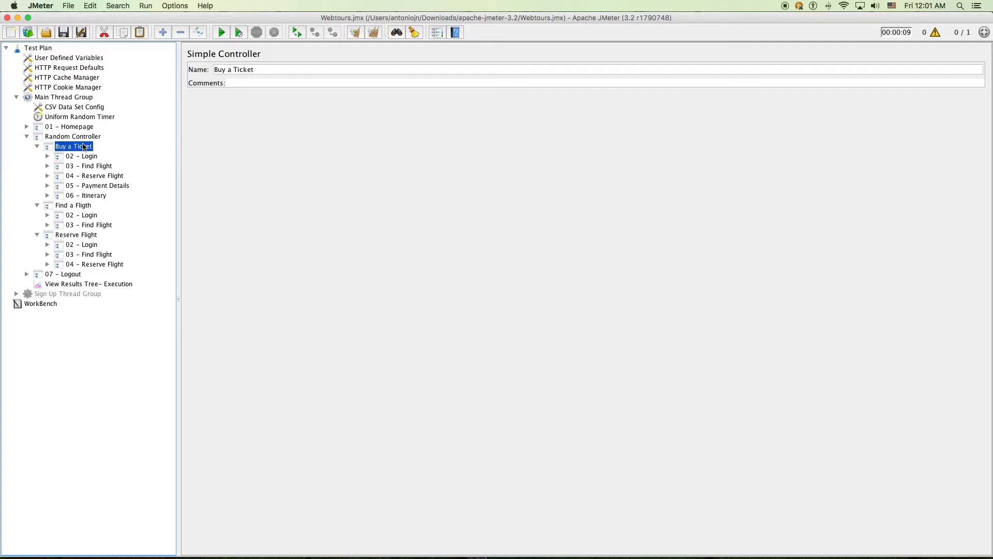
pyautogui.click(236, 68)
pyautogui.click(101, 166)
pyautogui.moveTo(247, 70); pyautogui.dragTo(272, 70)
pyautogui.press('super+c')
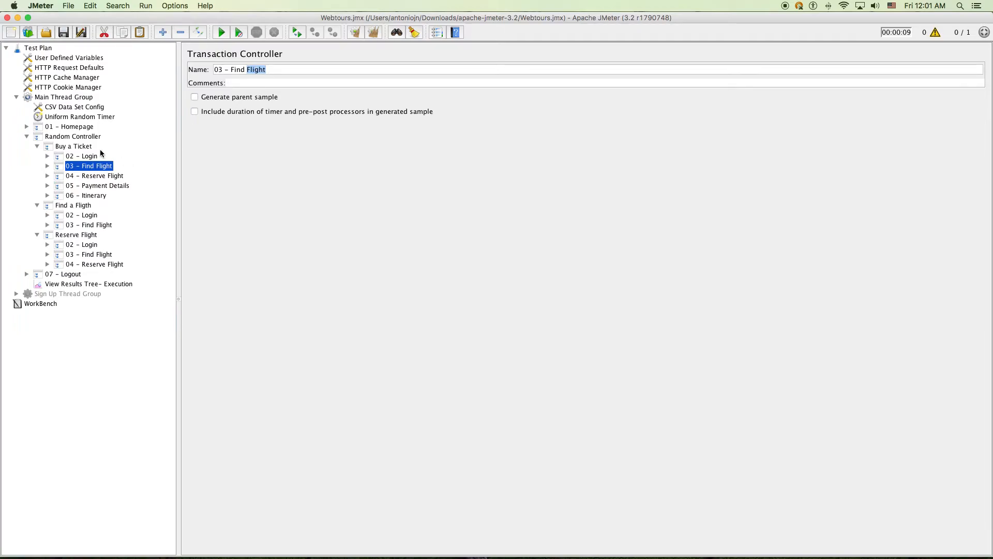
pyautogui.click(78, 146)
pyautogui.doubleClick(243, 69)
pyautogui.press('super+v')
pyautogui.click(85, 175)
pyautogui.click(73, 136)
# Add a Simple Controller under the Random Controller
pyautogui.rightClick(73, 137)
pyautogui.moveTo(111, 143)
pyautogui.moveTo(221, 145)
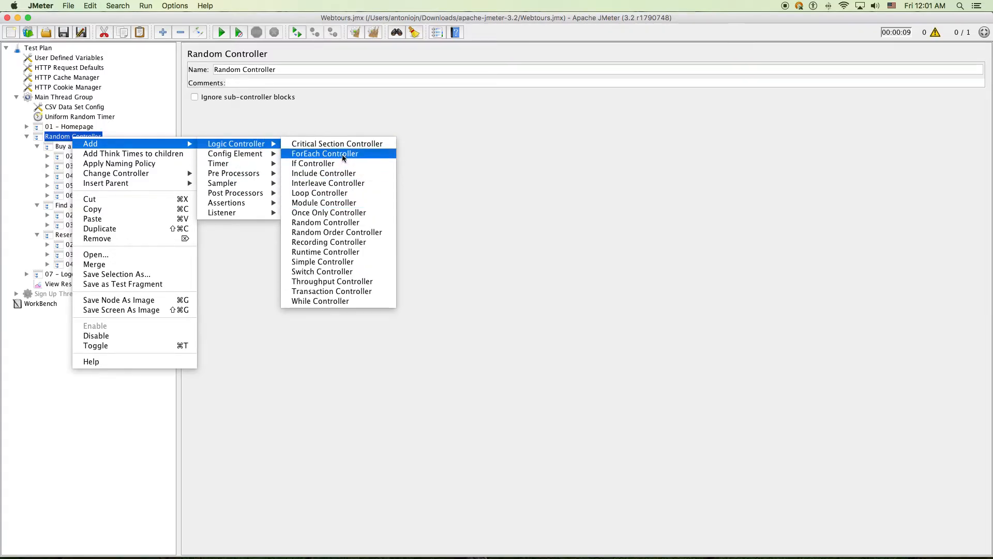
pyautogui.click(330, 262)
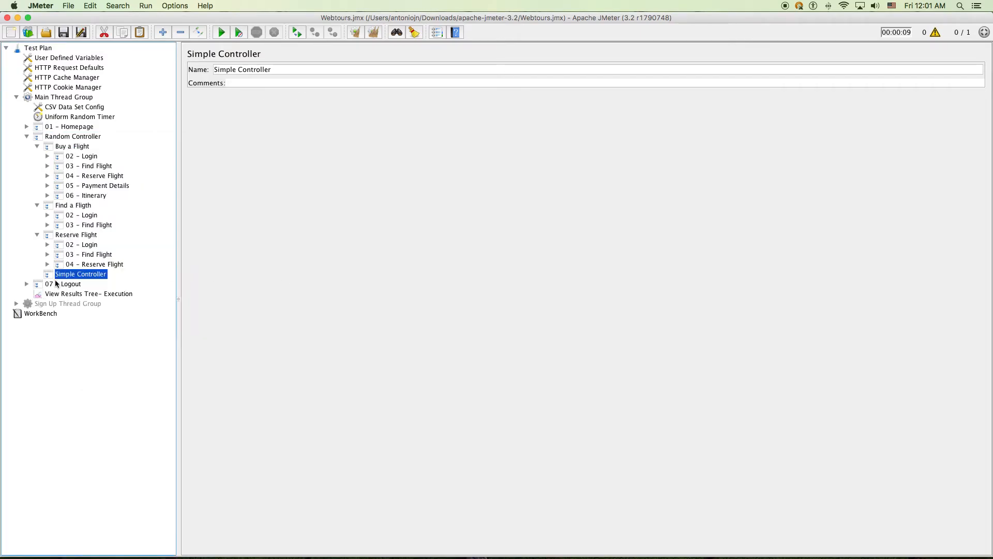
# Place the 08 - Sign Up step from the Sign Up Thread Group inside the new Simple Controller
pyautogui.click(16, 304)
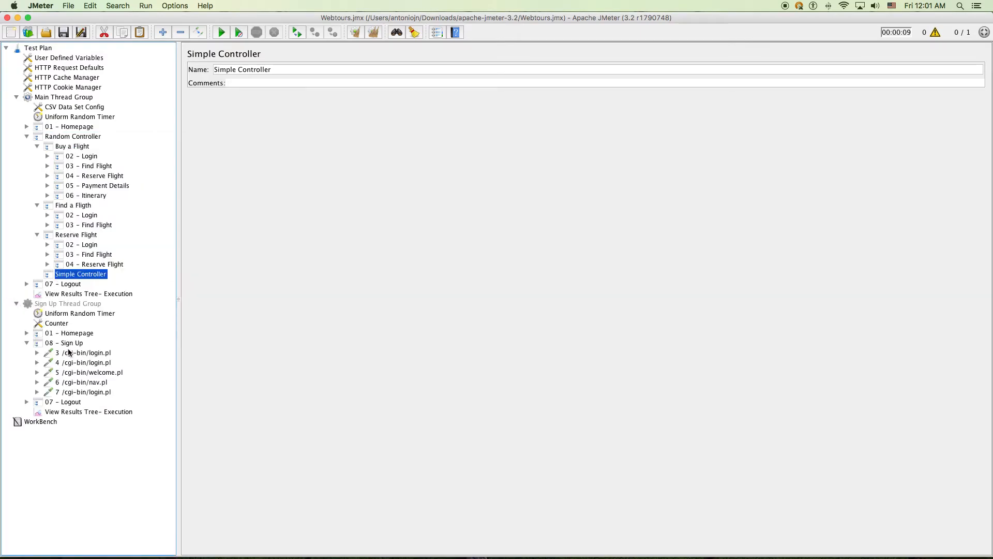
pyautogui.click(65, 343)
pyautogui.click(16, 304)
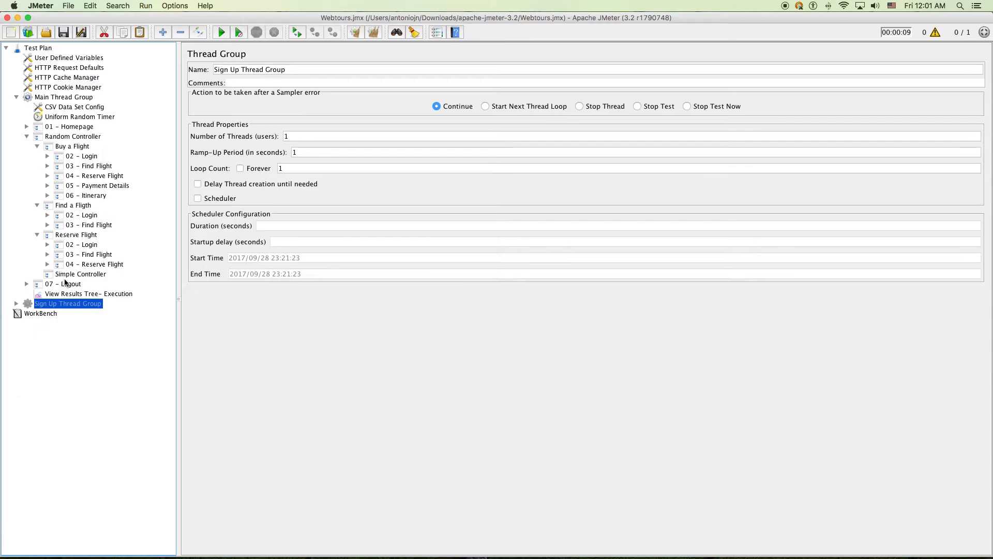
pyautogui.click(72, 274)
pyautogui.click(39, 274)
pyautogui.click(84, 284)
pyautogui.click(80, 274)
# Name the Simple Controller 'Sign Up'
pyautogui.tripleClick(269, 70)
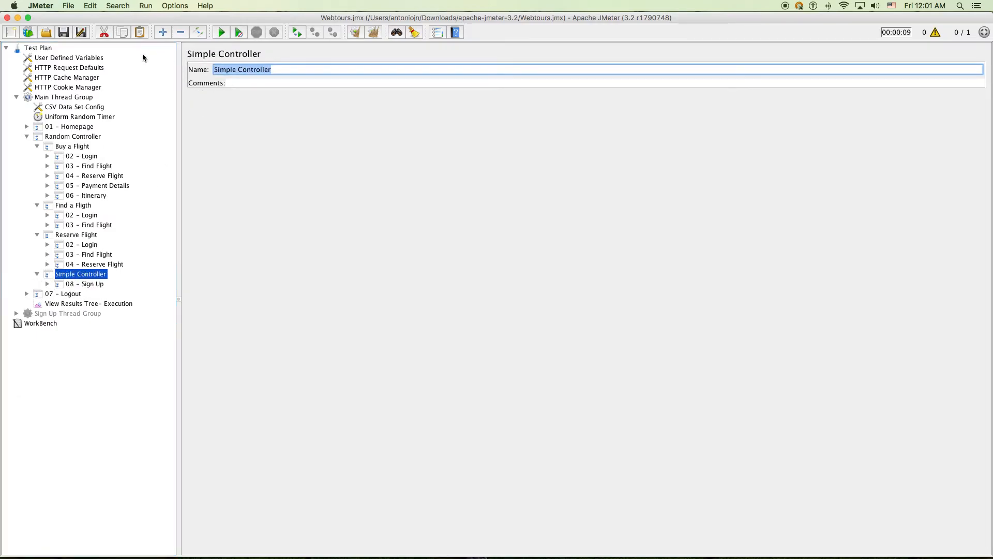
pyautogui.write('Sig Up')
pyautogui.press('BackSpace')
pyautogui.press('BackSpace')
pyautogui.press('BackSpace')
pyautogui.write('n Up')
pyautogui.click(82, 263)
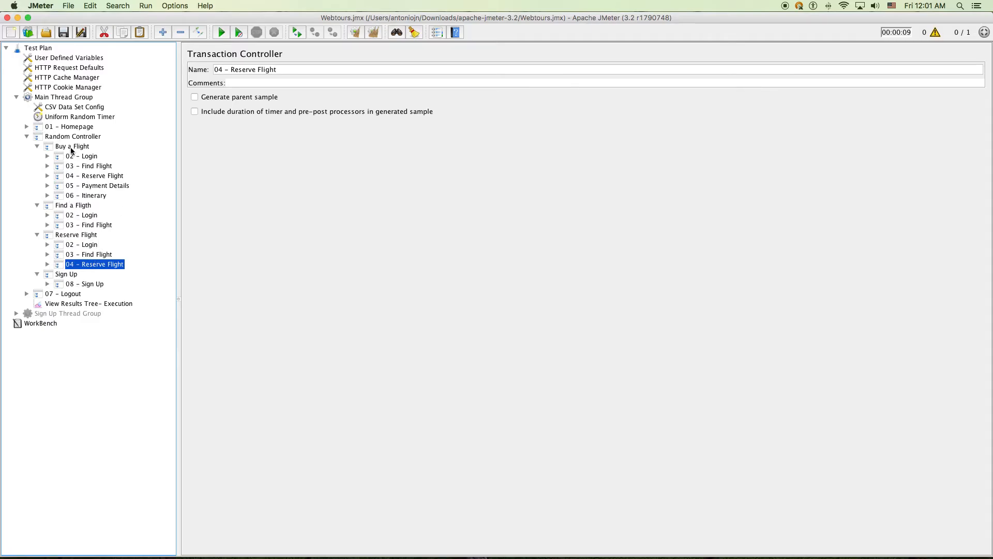
pyautogui.click(63, 98)
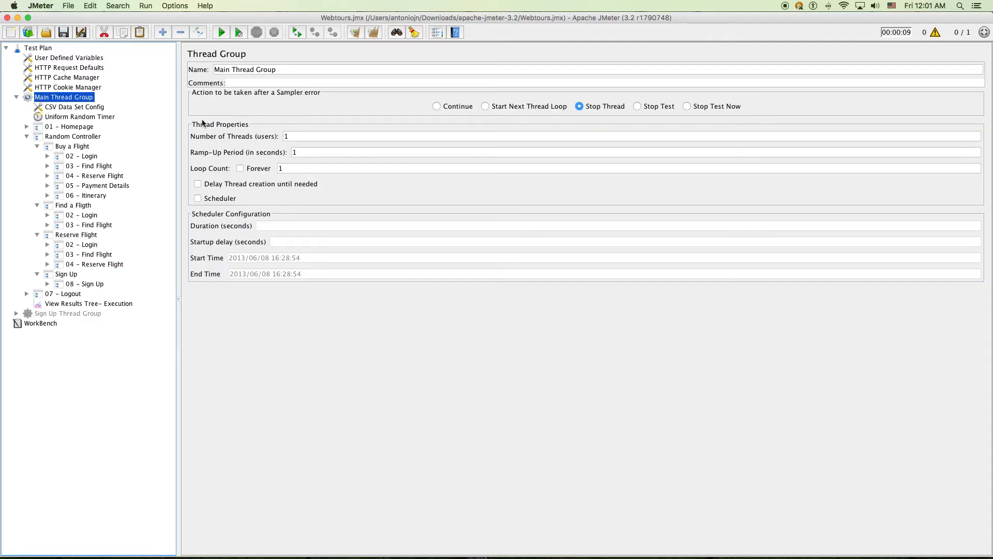
# Clear the View Results Tree and start a test run
pyautogui.click(27, 136)
pyautogui.click(59, 156)
pyautogui.press('super+e')
pyautogui.click(220, 32)
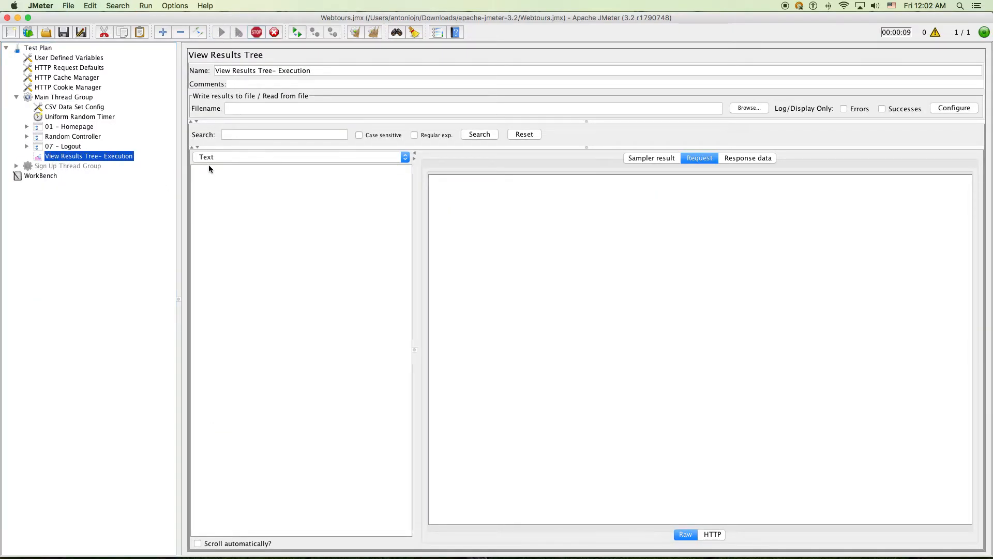
# Collapse the four Random Controller branches, show HTTP Request Defaults, and stop the run
pyautogui.click(26, 137)
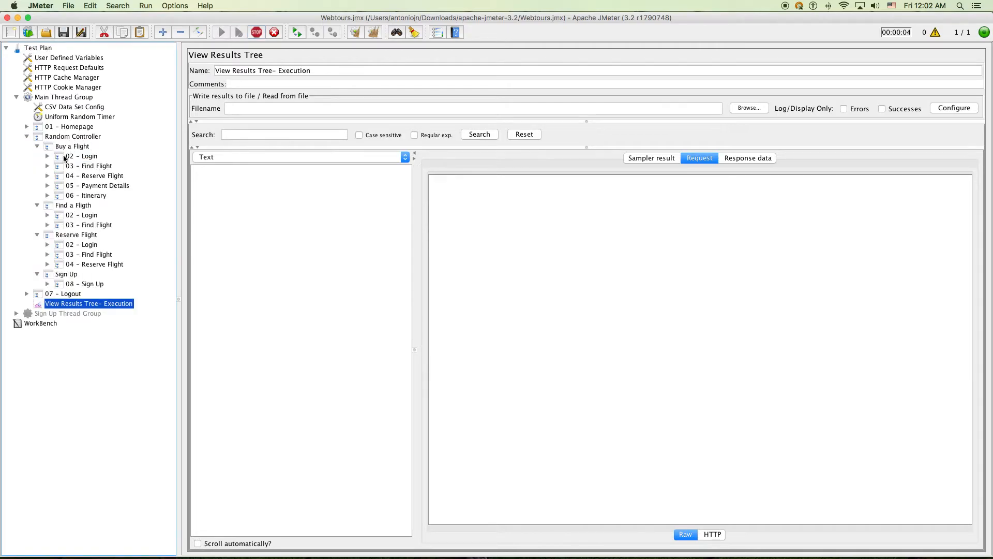
pyautogui.click(37, 146)
pyautogui.click(37, 156)
pyautogui.click(37, 166)
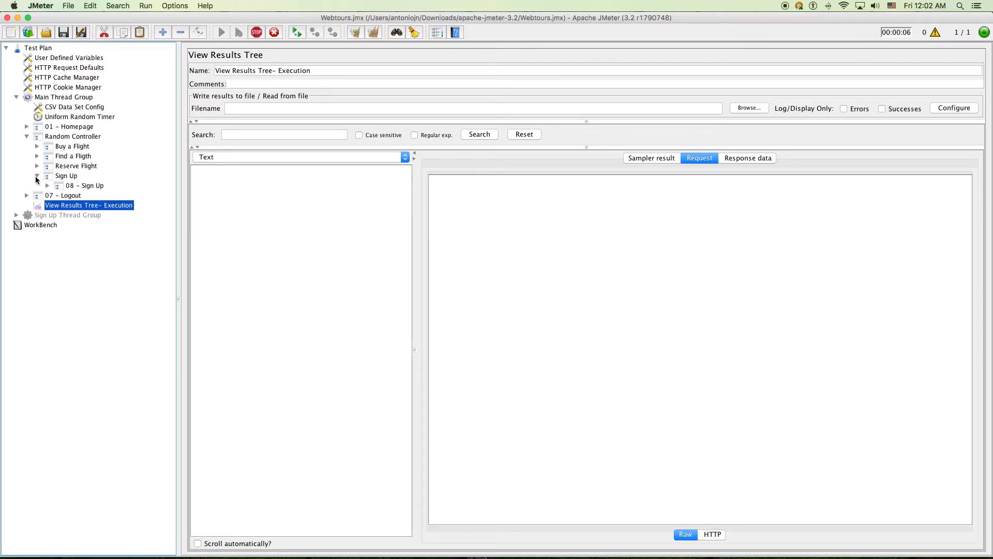
pyautogui.click(37, 175)
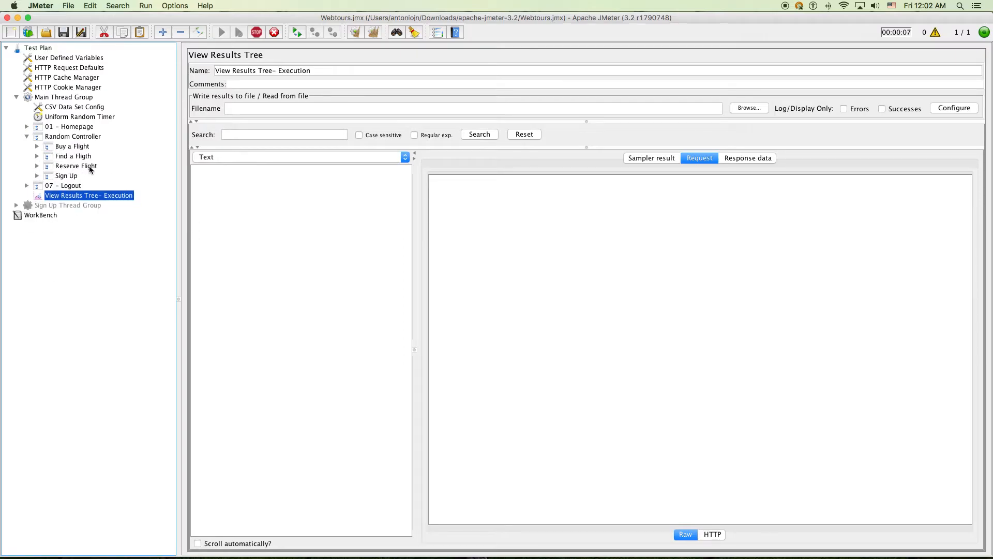
pyautogui.click(83, 58)
pyautogui.click(89, 69)
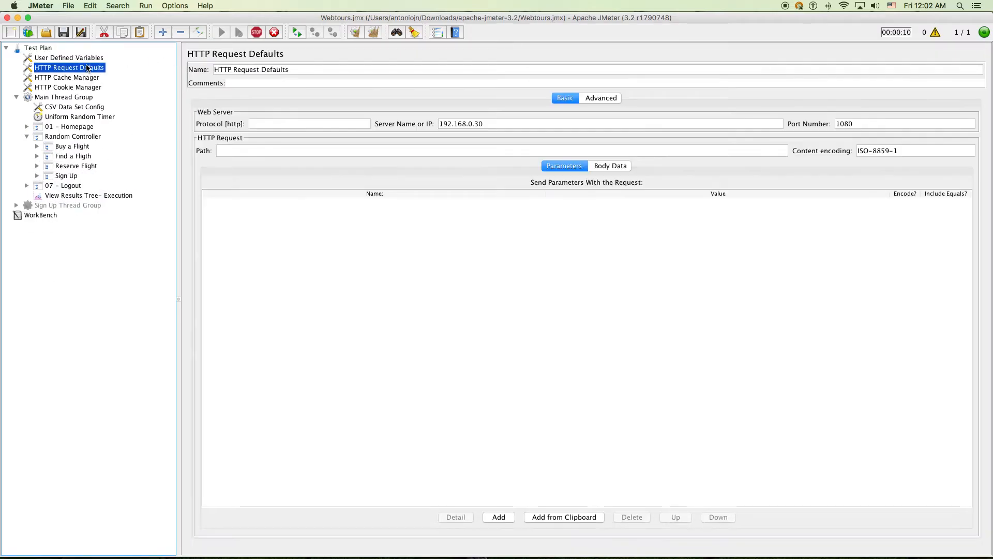
pyautogui.click(256, 34)
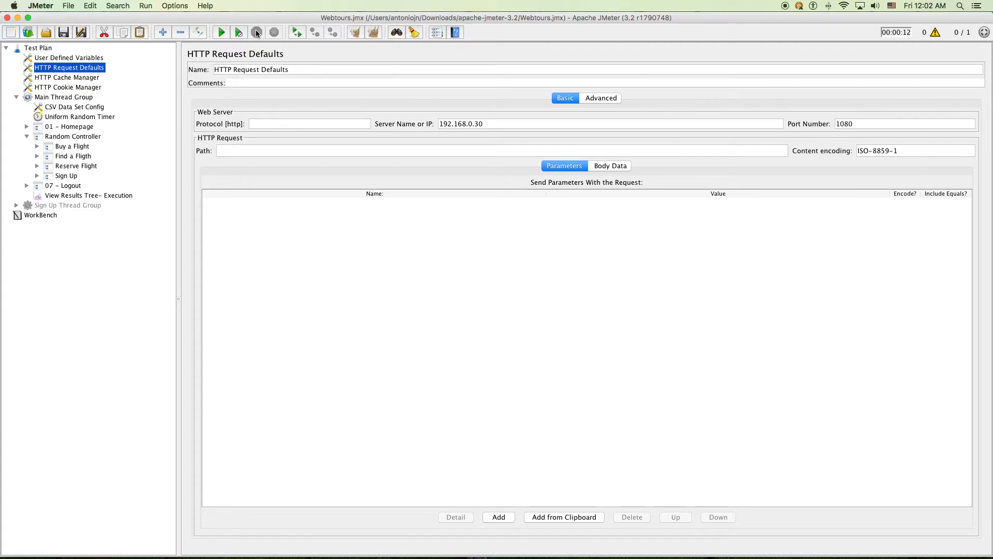
# Check the server address, clear results, rerun the plan, and widen the sampled-requests list
pyautogui.click(500, 127)
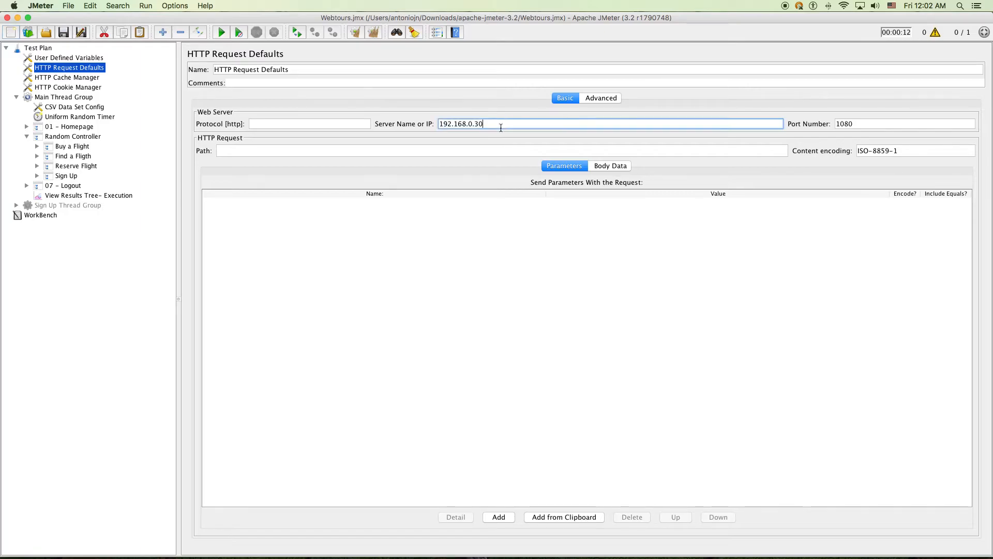
pyautogui.click(71, 195)
pyautogui.press('super+e')
pyautogui.press('super+r')
pyautogui.moveTo(415, 268); pyautogui.dragTo(481, 279)
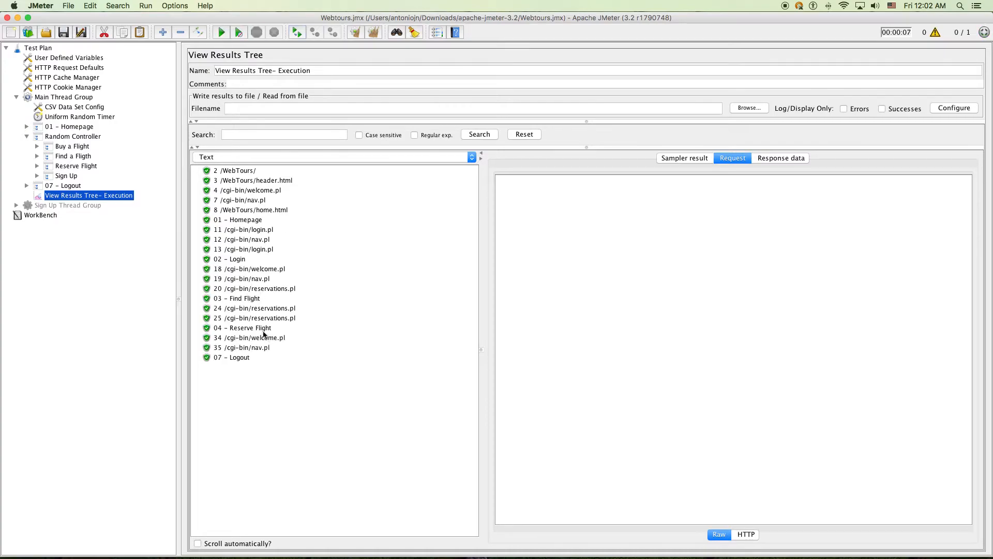
# Inspect the Reserve Flight branch results down to the 24 /cgi-bin/reservations.pl request
pyautogui.click(78, 166)
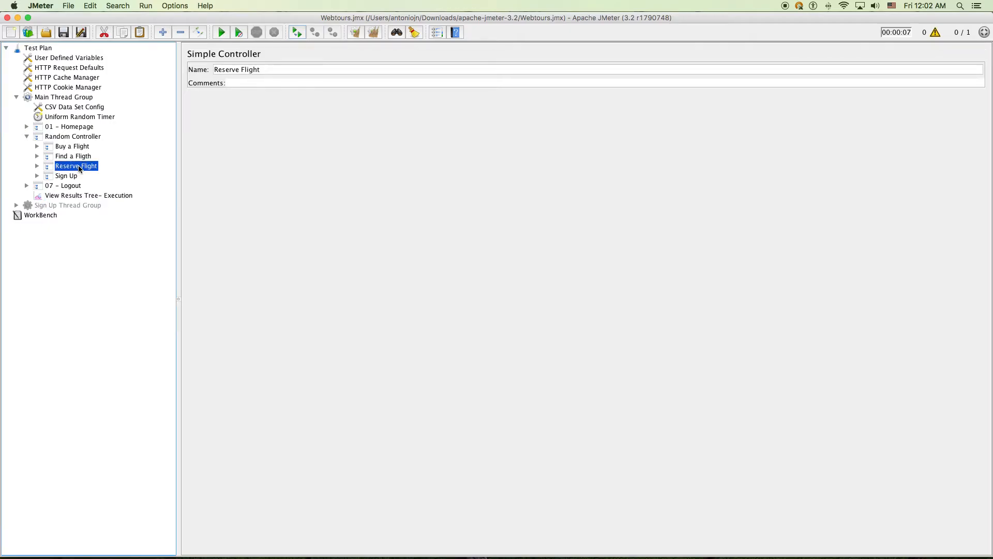
pyautogui.click(71, 198)
pyautogui.click(253, 329)
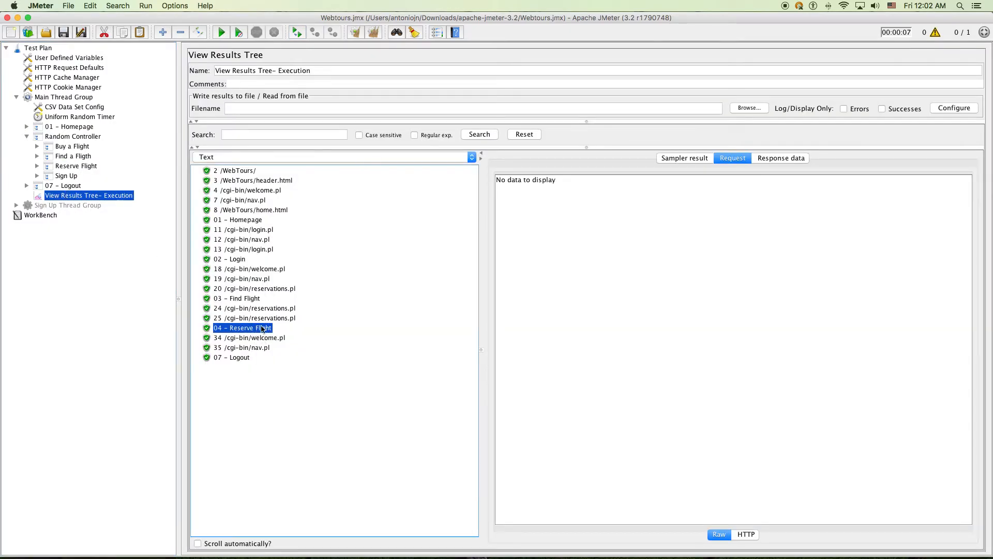
pyautogui.click(282, 317)
pyautogui.click(283, 309)
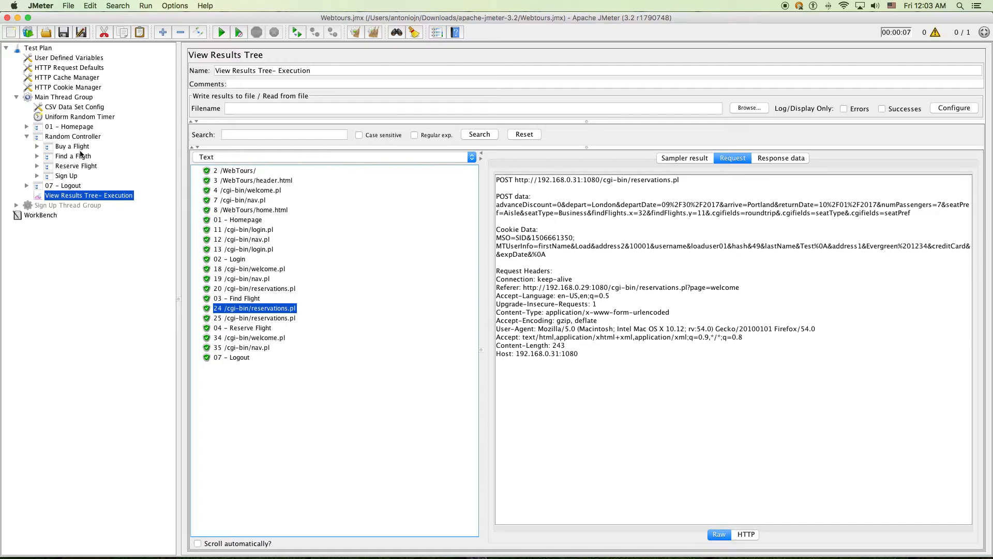
# Select the Random Controller in the Main Thread Group to review its settings
pyautogui.click(82, 137)
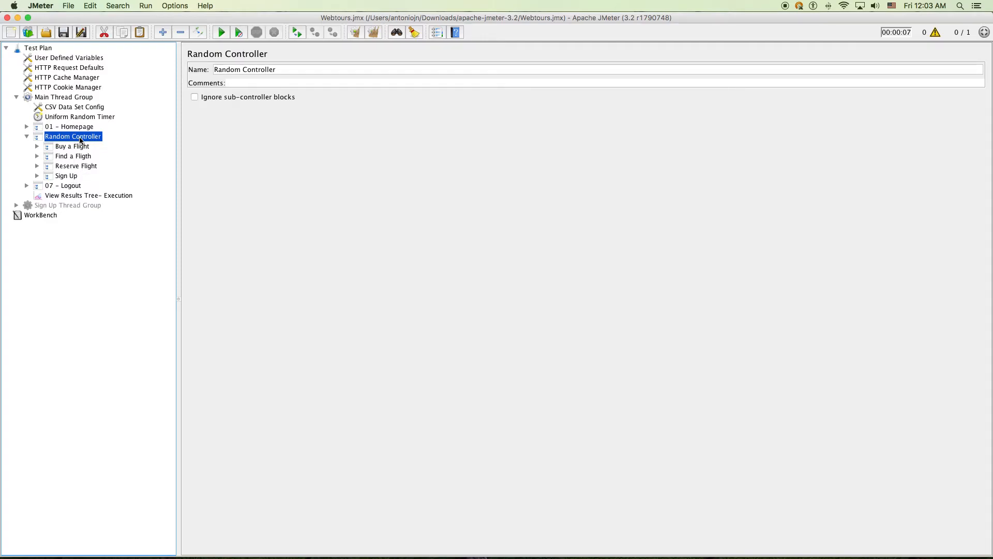
pyautogui.click(69, 97)
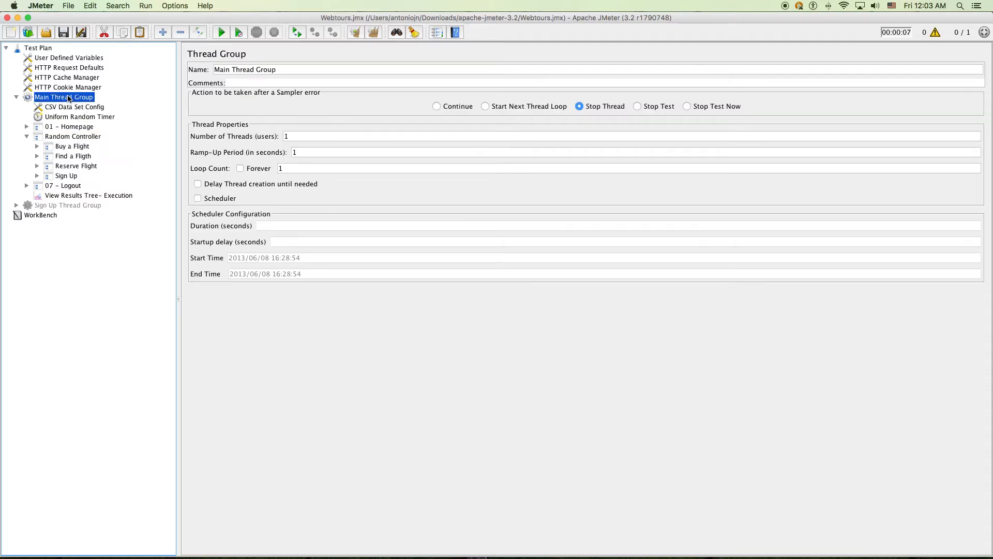
pyautogui.rightClick(69, 97)
pyautogui.moveTo(103, 103)
pyautogui.moveTo(257, 107)
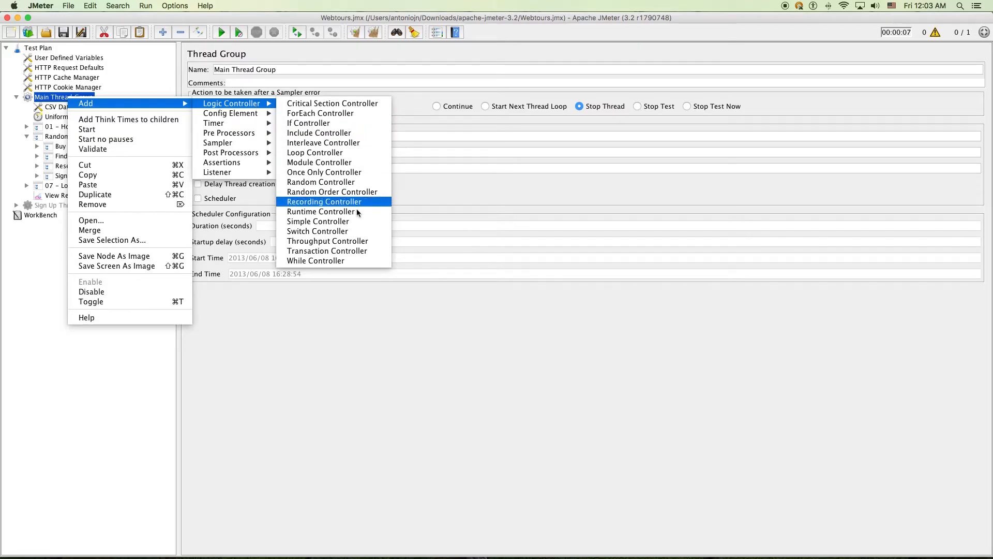
pyautogui.click(352, 244)
pyautogui.moveTo(105, 204); pyautogui.dragTo(83, 133)
pyautogui.click(217, 97)
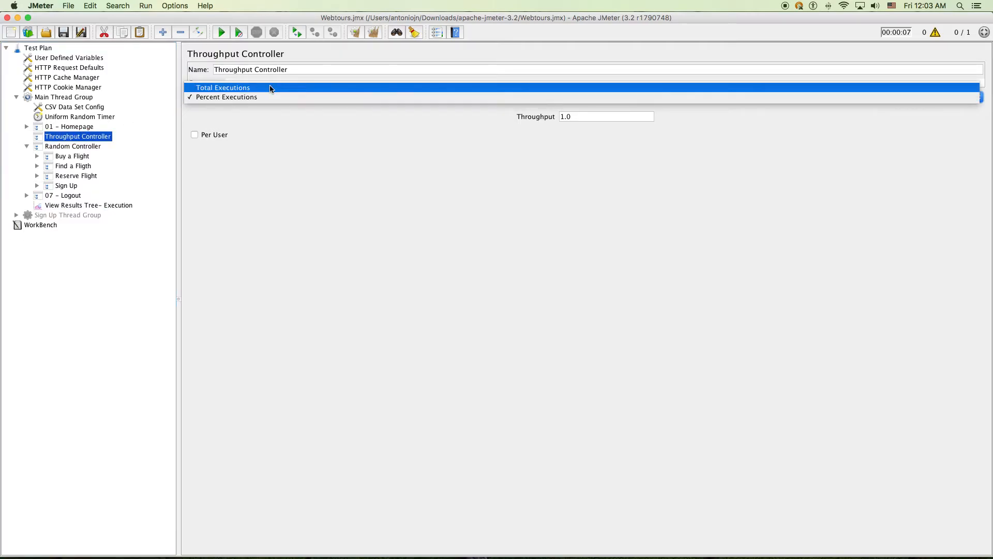
pyautogui.click(268, 88)
pyautogui.click(266, 94)
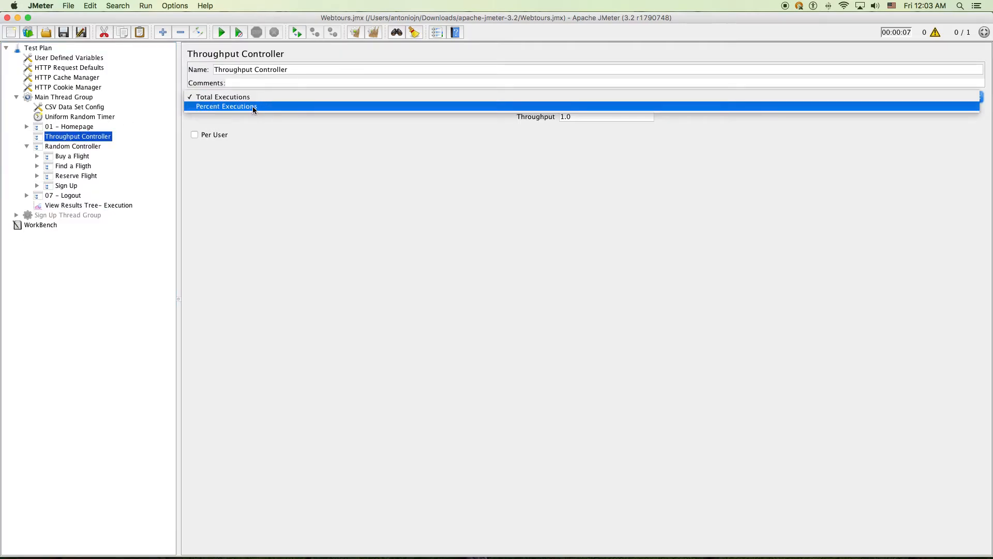
pyautogui.click(252, 107)
pyautogui.press('Tab')
pyautogui.write('25')
pyautogui.click(442, 69)
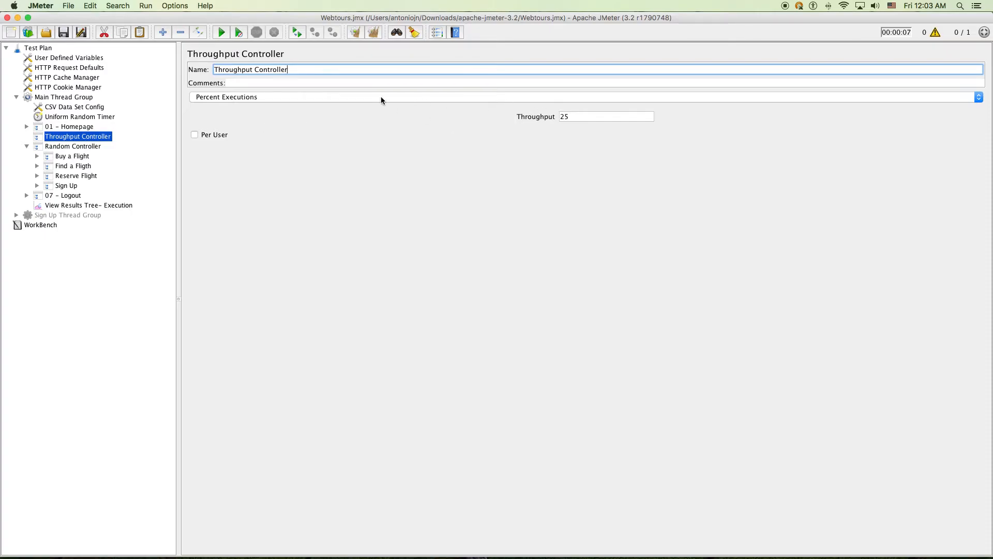
pyautogui.rightClick(77, 137)
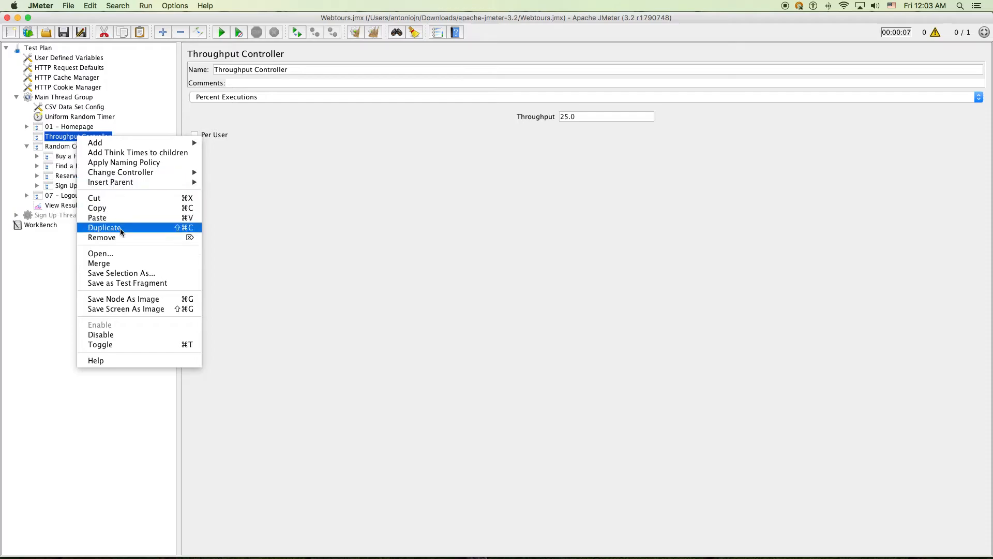
pyautogui.click(120, 242)
pyautogui.click(596, 313)
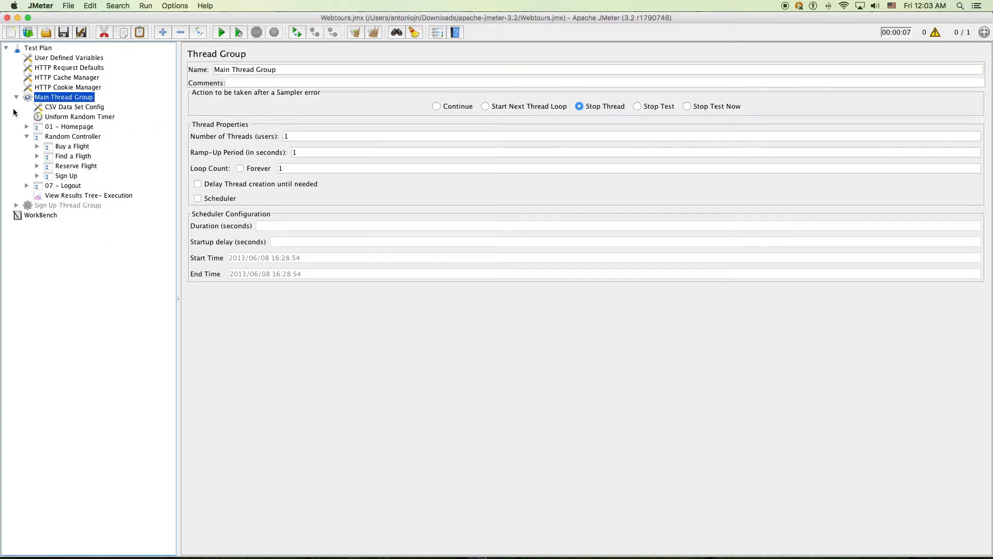
pyautogui.click(26, 136)
# Set the Main Thread Group to 5 users with a 5-second ramp-up period
pyautogui.click(26, 146)
pyautogui.click(27, 146)
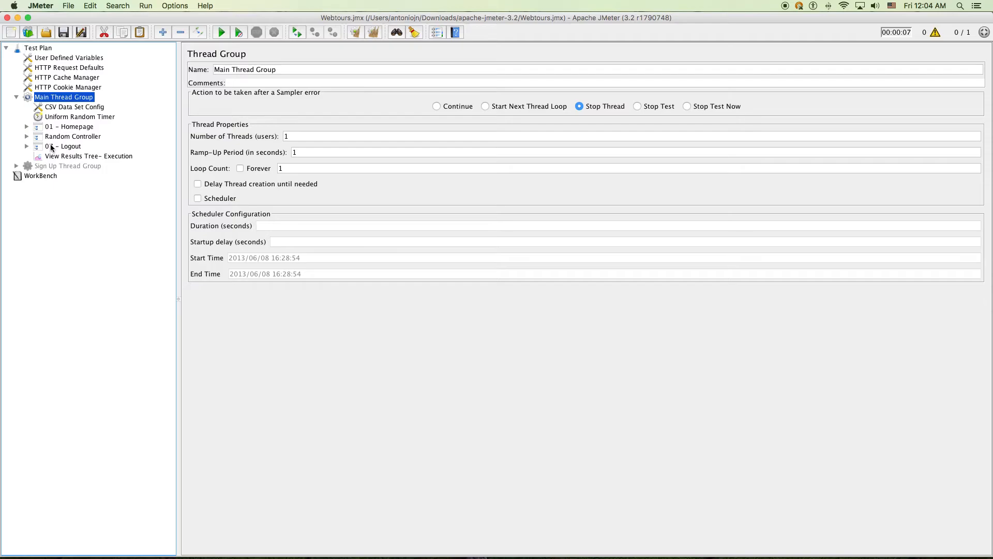
pyautogui.click(64, 31)
pyautogui.moveTo(304, 136); pyautogui.dragTo(191, 128)
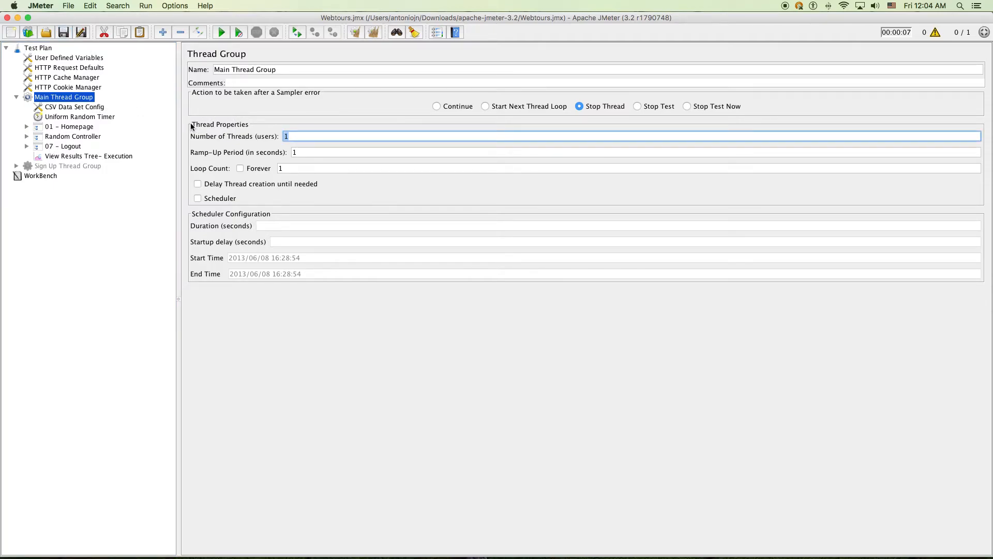
pyautogui.write('5')
pyautogui.moveTo(311, 152); pyautogui.dragTo(247, 137)
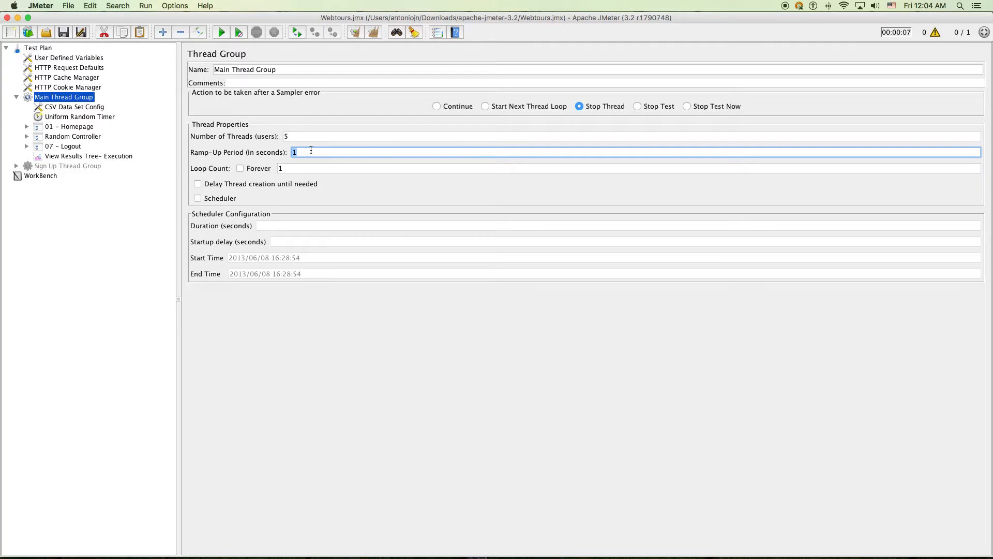
pyautogui.write('5')
# Set the loop count to 5, save the plan, and show View Results Tree- Execution
pyautogui.click(288, 137)
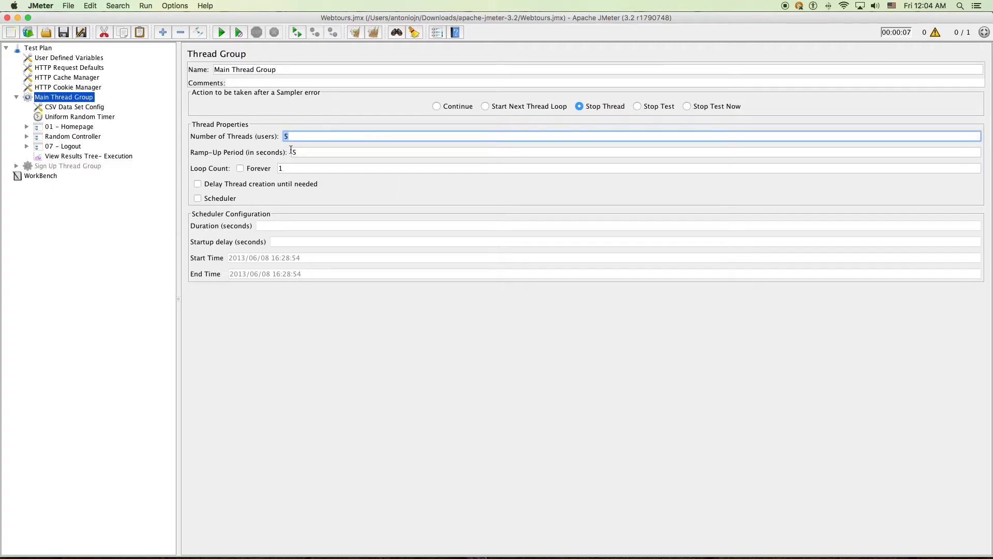
pyautogui.doubleClick(281, 169)
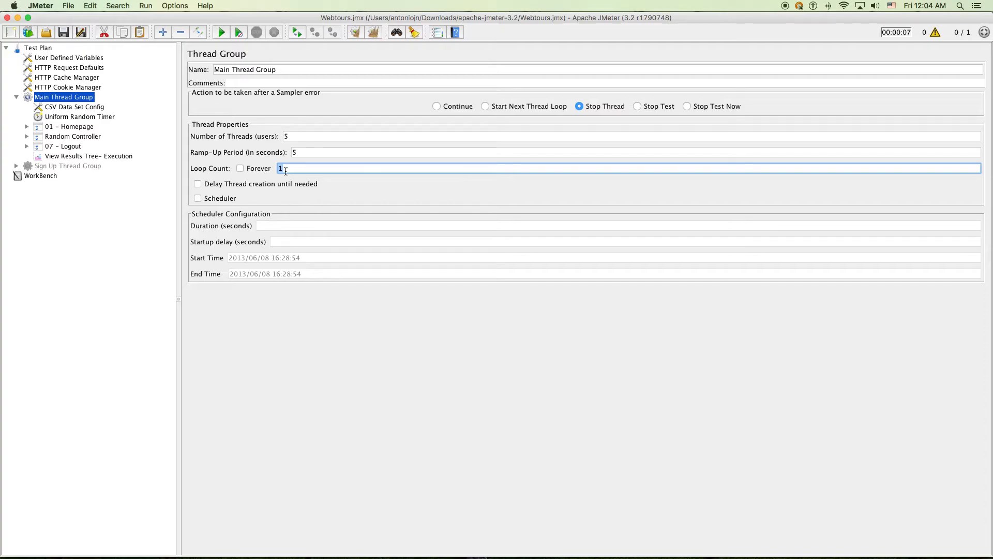
pyautogui.write('5')
pyautogui.doubleClick(291, 137)
pyautogui.click(285, 167)
pyautogui.click(284, 136)
pyautogui.click(286, 169)
pyautogui.click(67, 32)
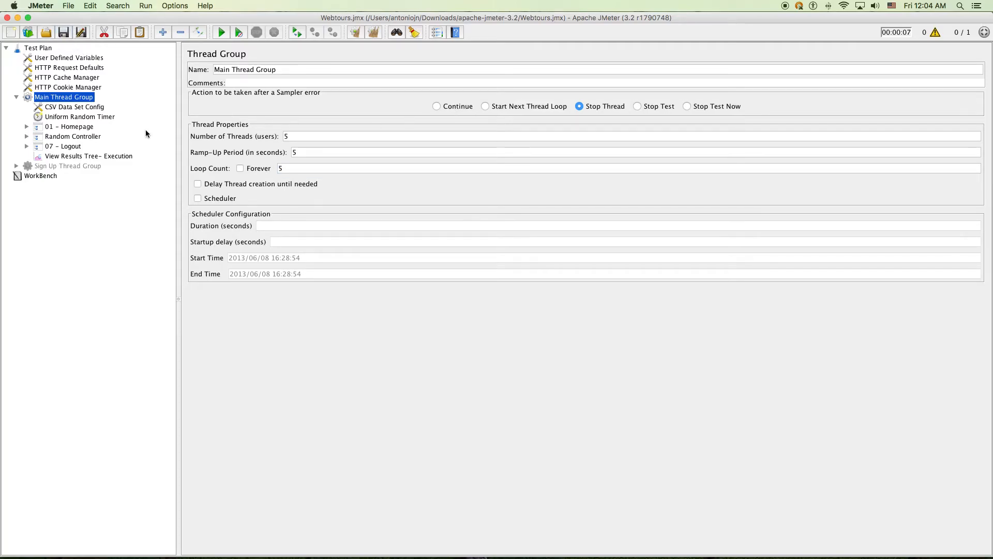
pyautogui.click(91, 155)
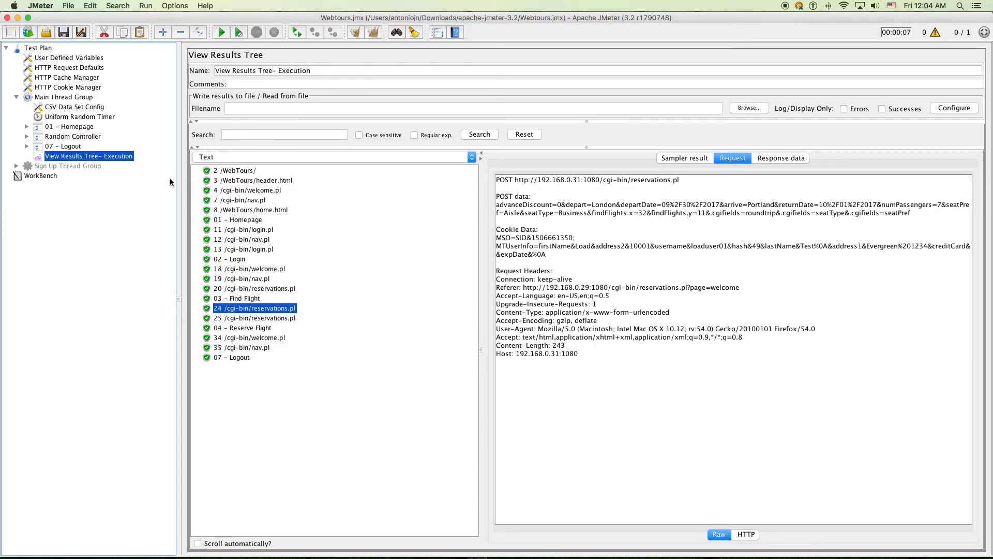
# Clear all results and add Summary Report and Aggregate Report listeners to the Main Thread Group
pyautogui.press('super+e')
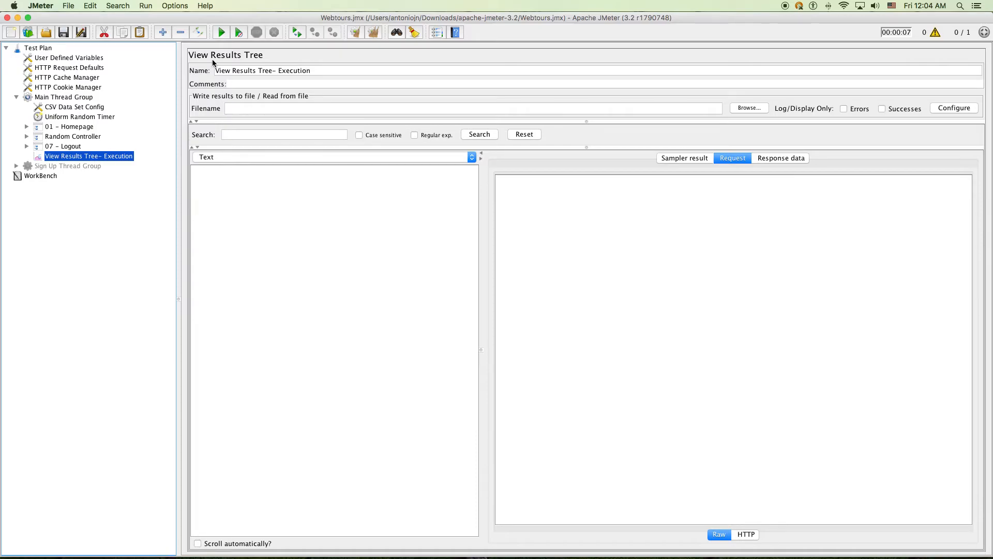
pyautogui.click(61, 98)
pyautogui.rightClick(61, 98)
pyautogui.moveTo(78, 103)
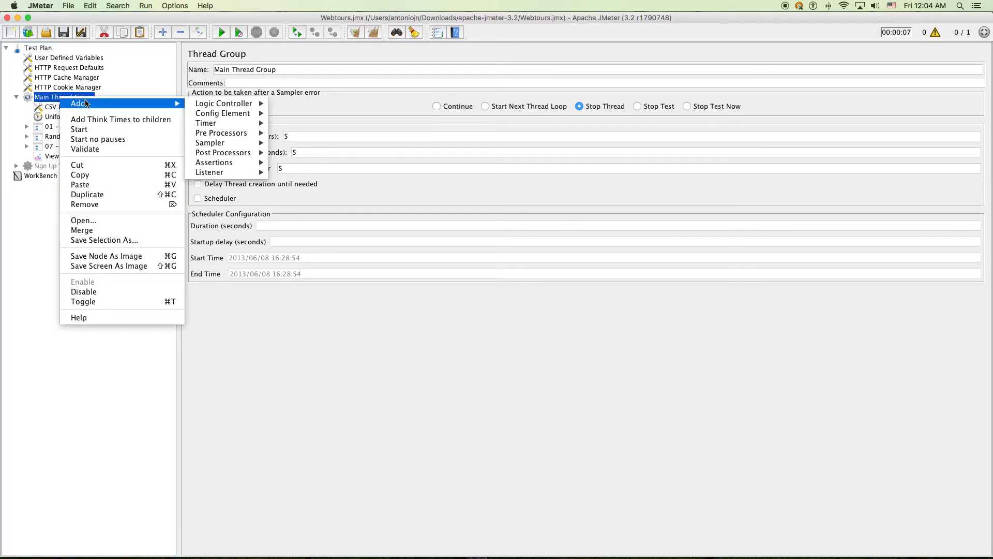
pyautogui.moveTo(212, 172)
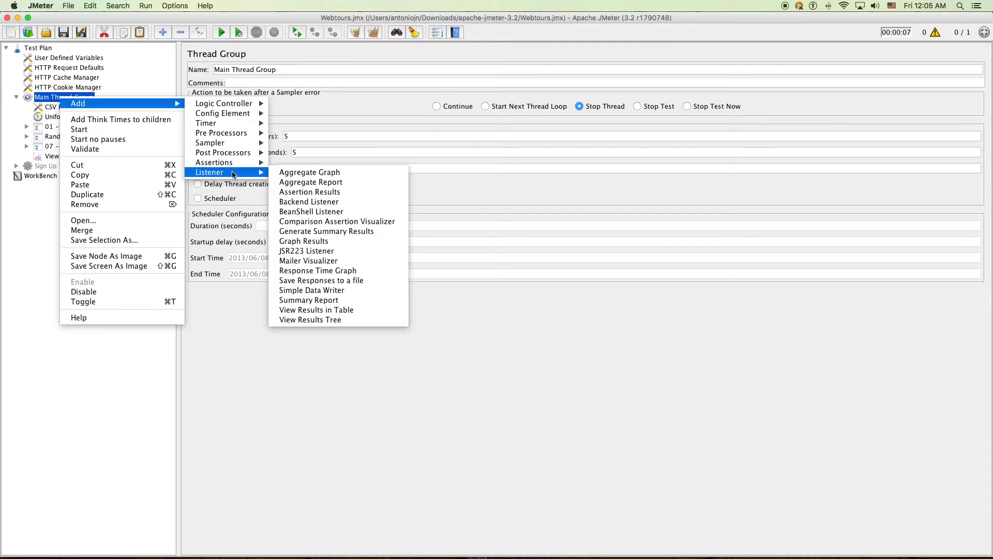
pyautogui.click(342, 301)
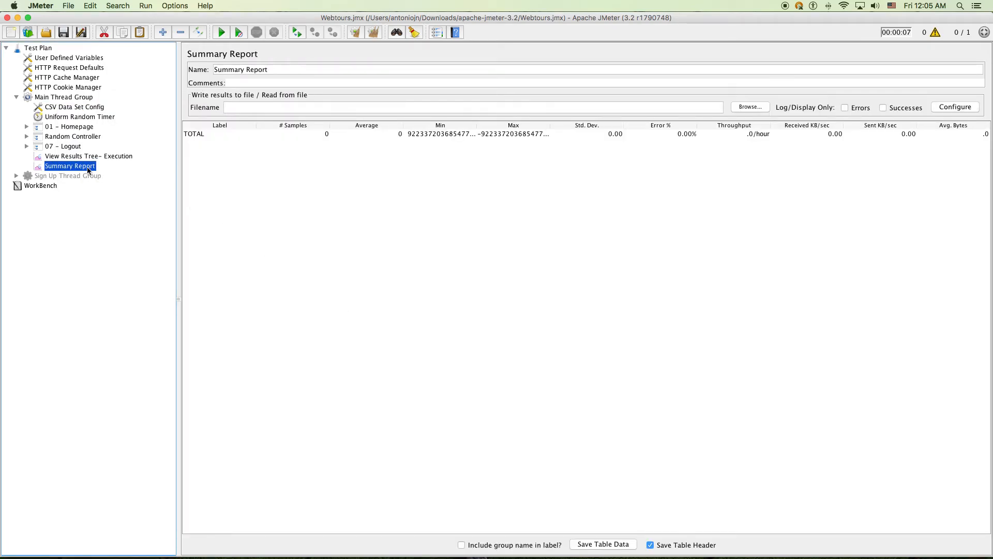
pyautogui.rightClick(66, 100)
pyautogui.moveTo(116, 102)
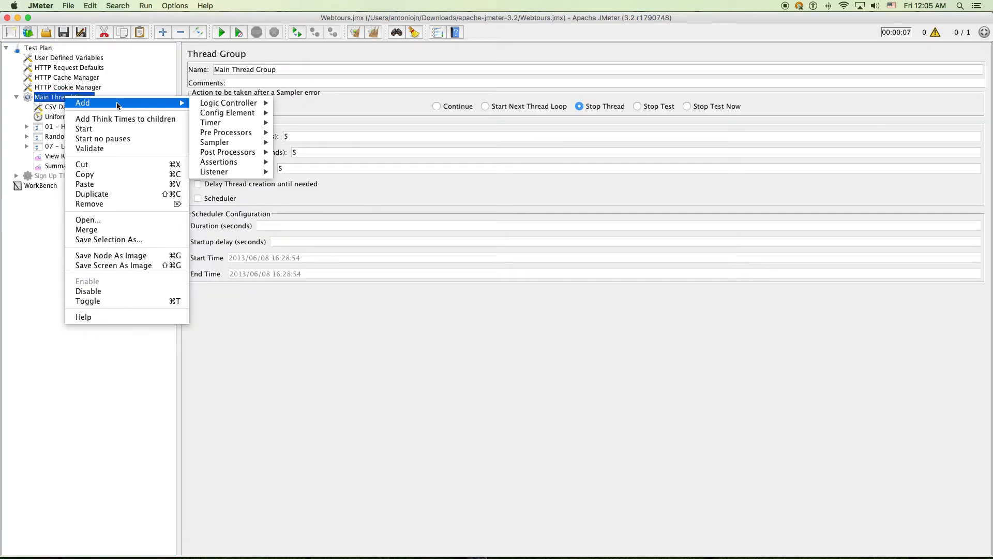
pyautogui.moveTo(233, 172)
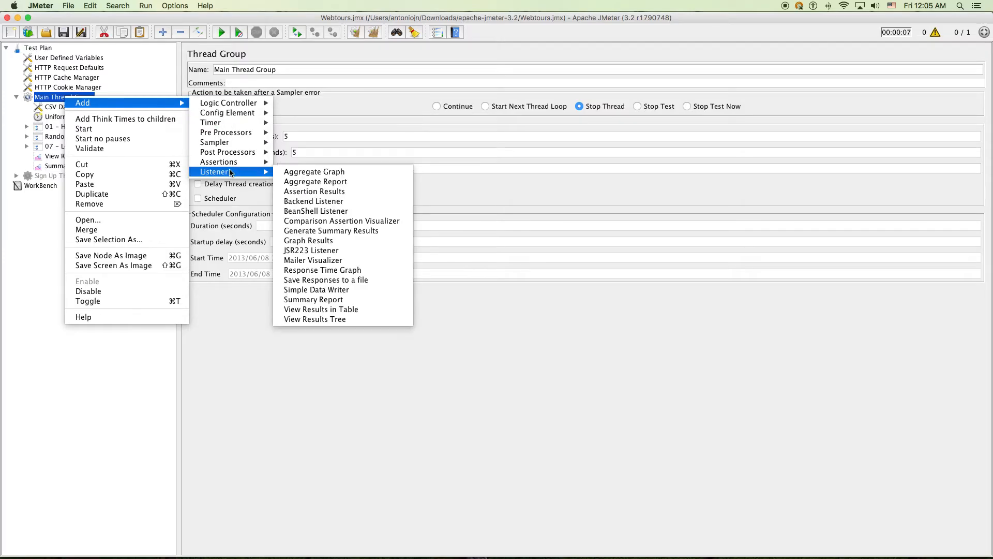
pyautogui.click(322, 182)
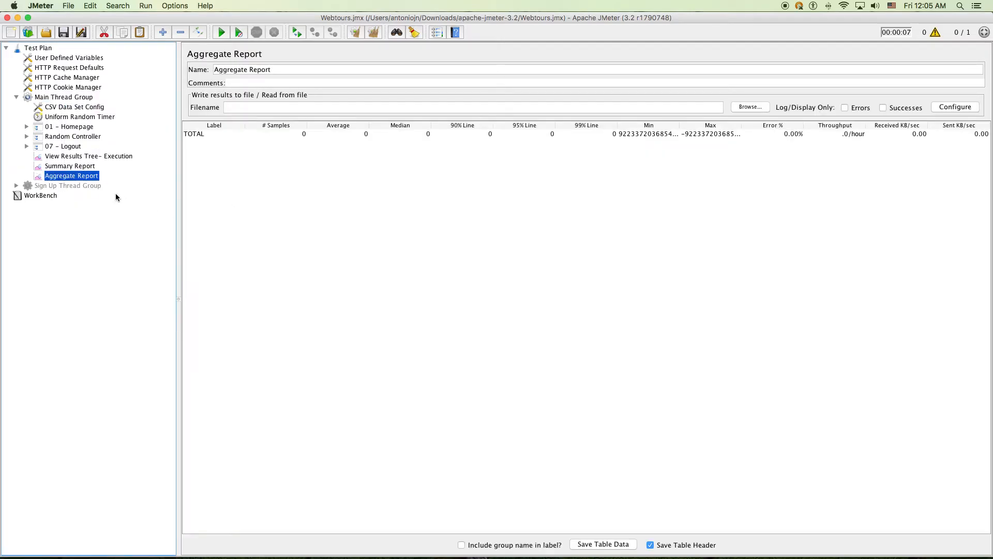
# Delete the Aggregate Report listener, keeping only the Summary Report table
pyautogui.click(72, 166)
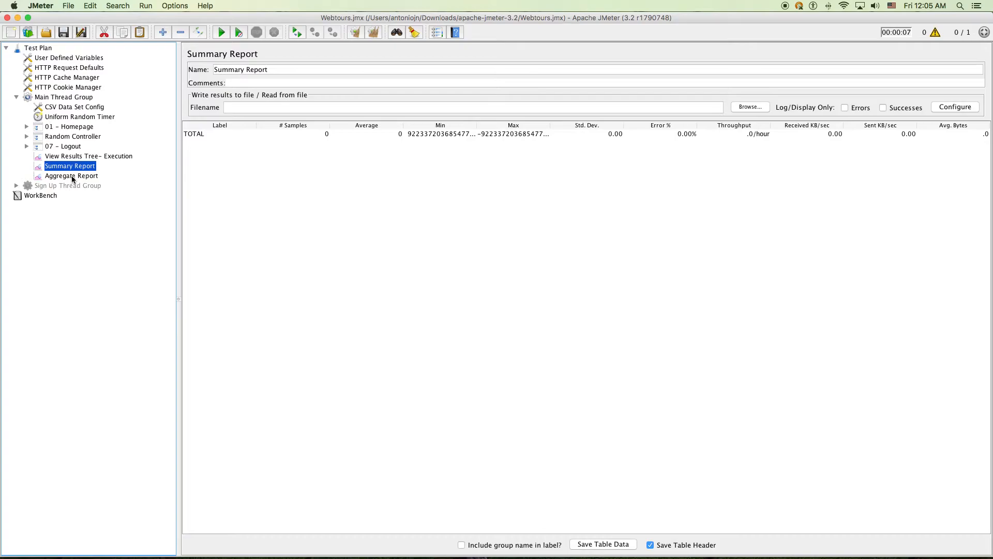
pyautogui.click(72, 177)
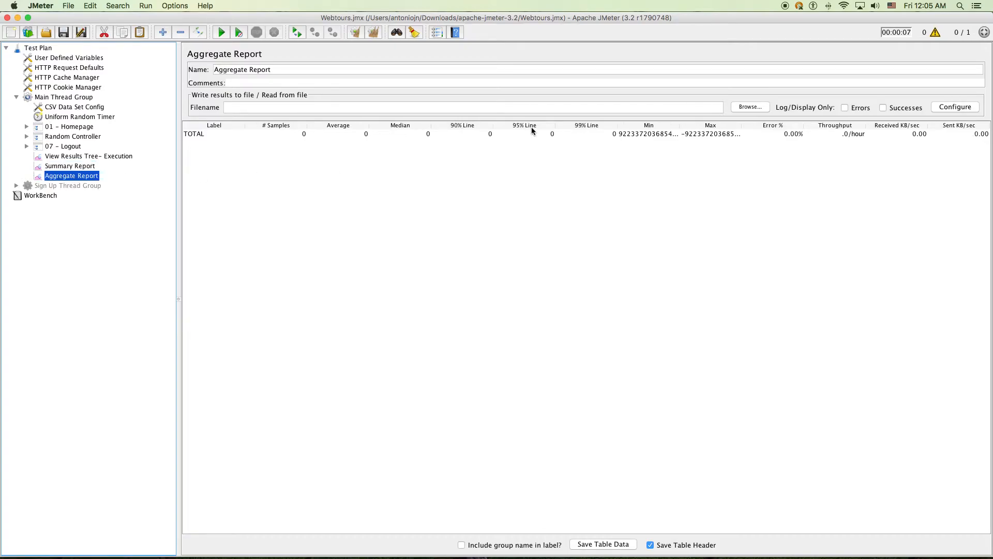
pyautogui.rightClick(84, 176)
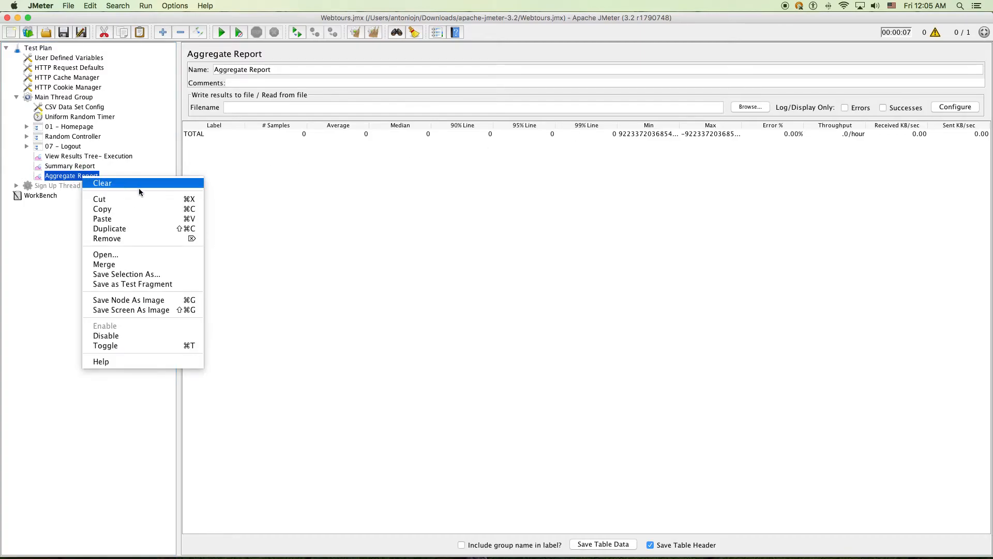
pyautogui.click(138, 239)
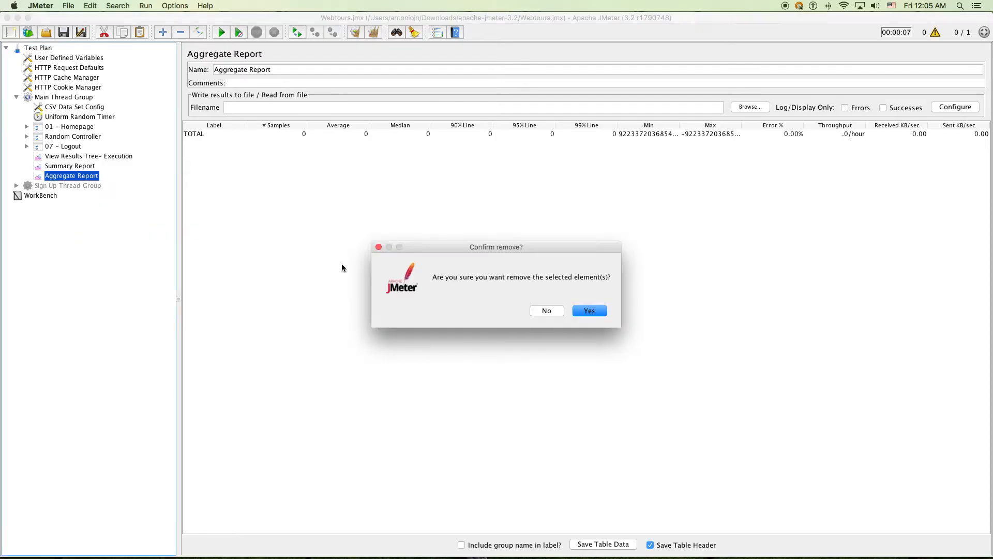
pyautogui.click(566, 306)
pyautogui.click(80, 166)
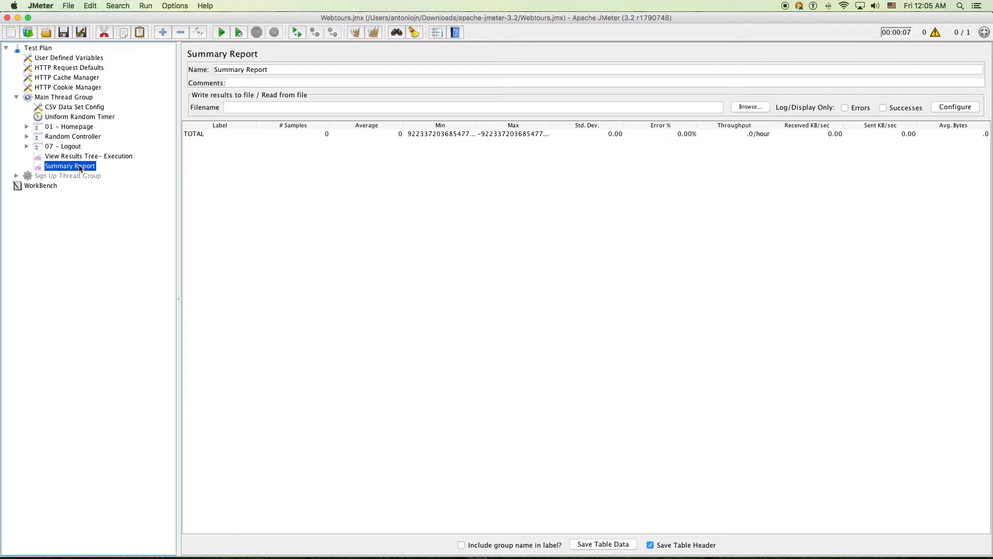
# Rename the listener to 'View Results Tree' and add a copy above Summary Report that logs errors only
pyautogui.click(104, 155)
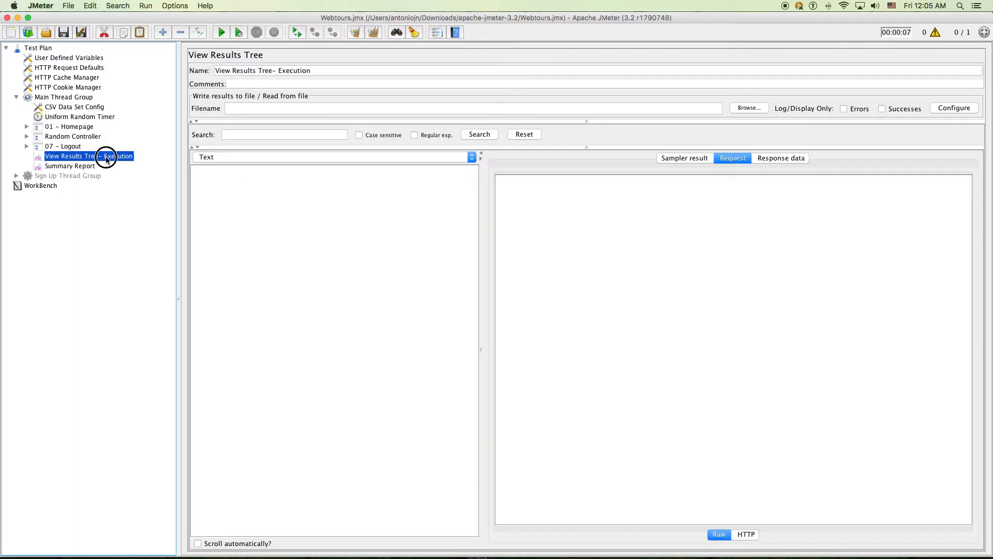
pyautogui.moveTo(274, 70); pyautogui.dragTo(534, 106)
pyautogui.press('BackSpace')
pyautogui.click(63, 97)
pyautogui.press('super+v')
pyautogui.moveTo(76, 176); pyautogui.dragTo(76, 160)
pyautogui.click(79, 157)
pyautogui.click(78, 166)
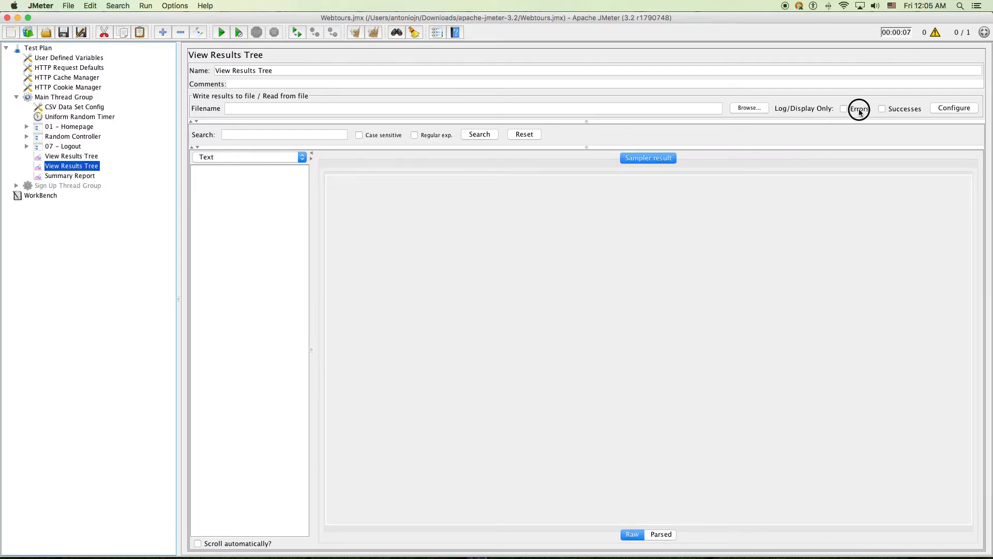
pyautogui.click(860, 111)
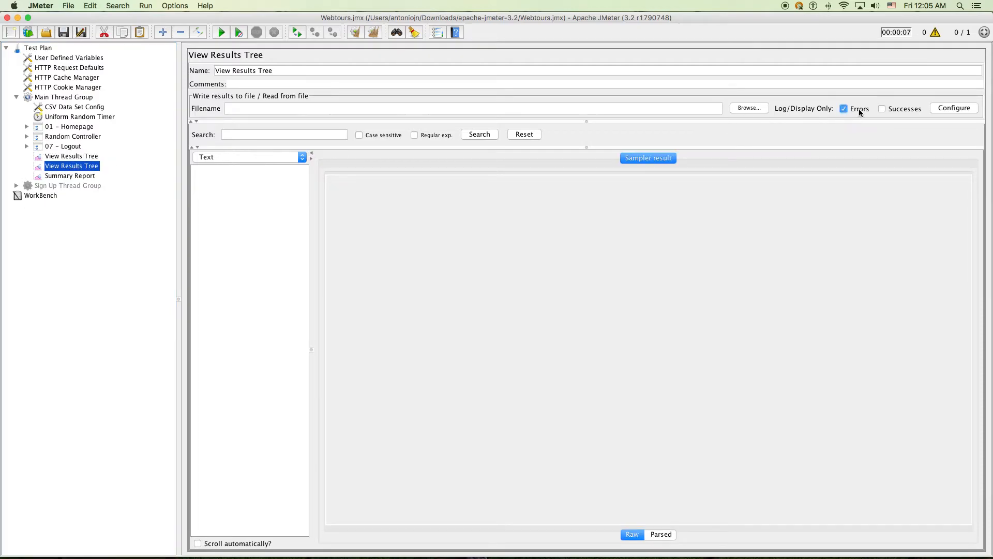
# Save the test plan and start the test run
pyautogui.click(94, 157)
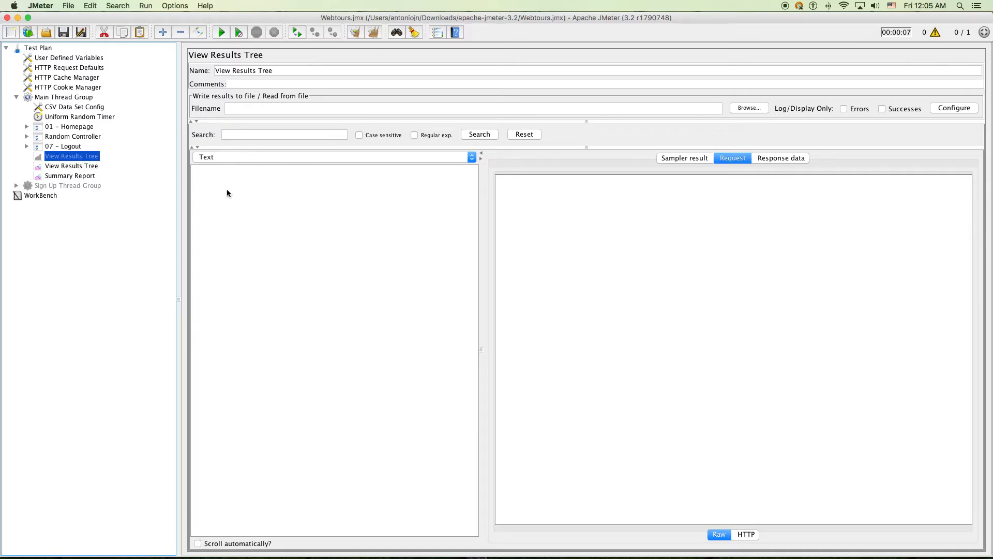
pyautogui.click(88, 166)
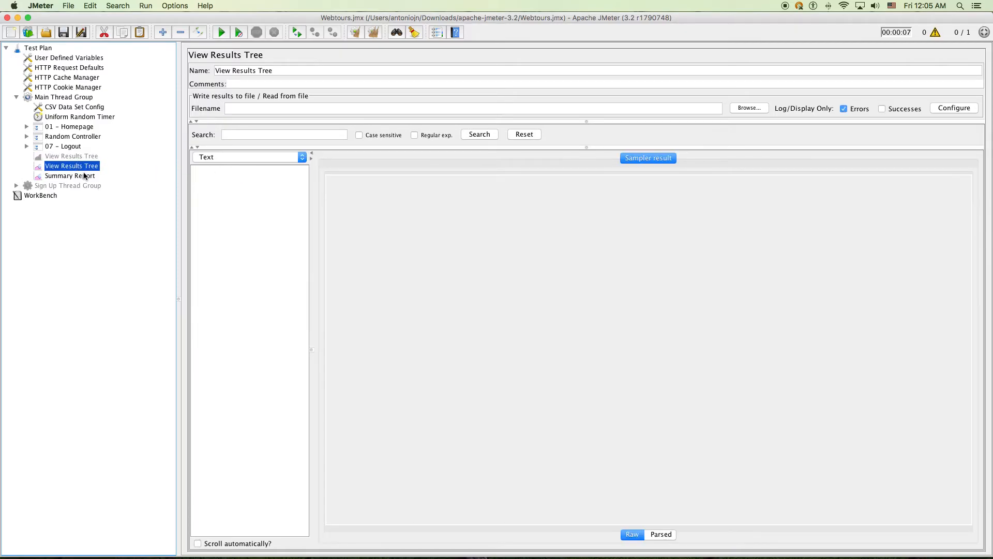
pyautogui.click(78, 176)
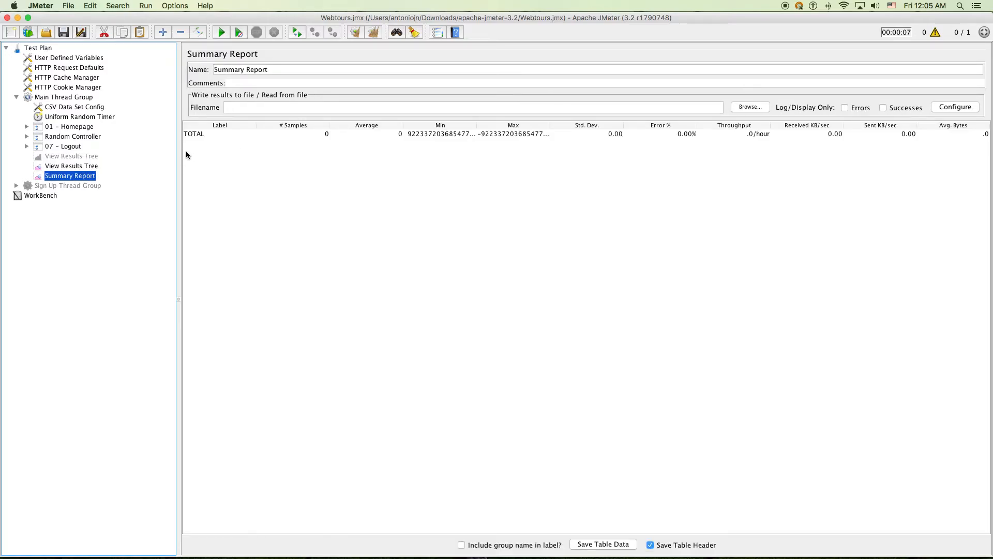
pyautogui.press('super+e')
pyautogui.press('super+s')
pyautogui.click(67, 31)
pyautogui.click(218, 33)
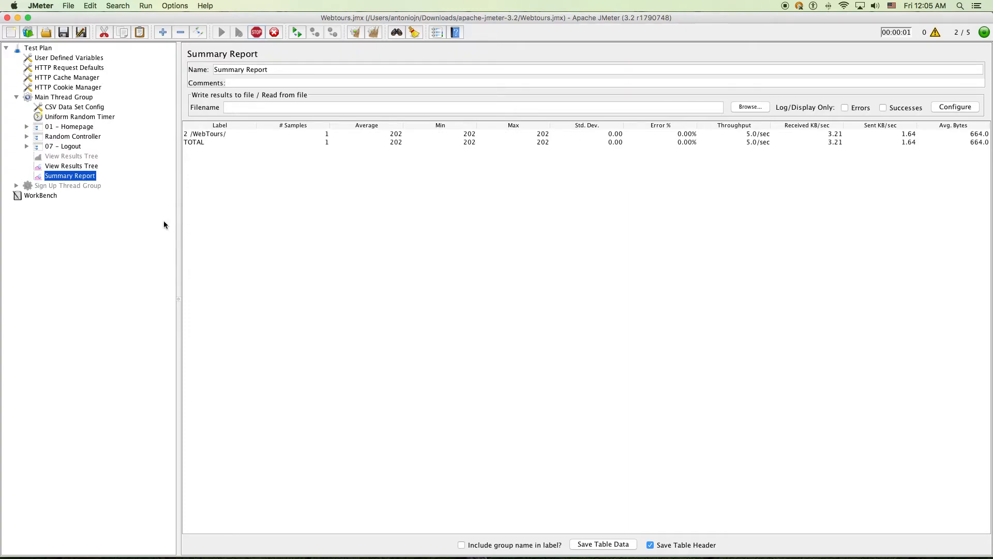
# Check the errors-only tree, then widen the Summary Report's Label column to show full request names
pyautogui.click(91, 167)
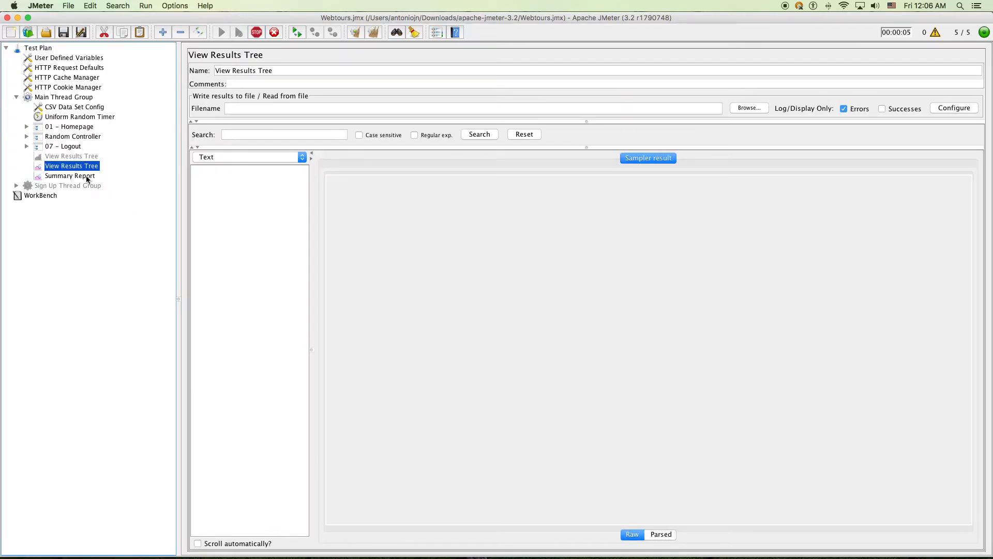
pyautogui.click(88, 177)
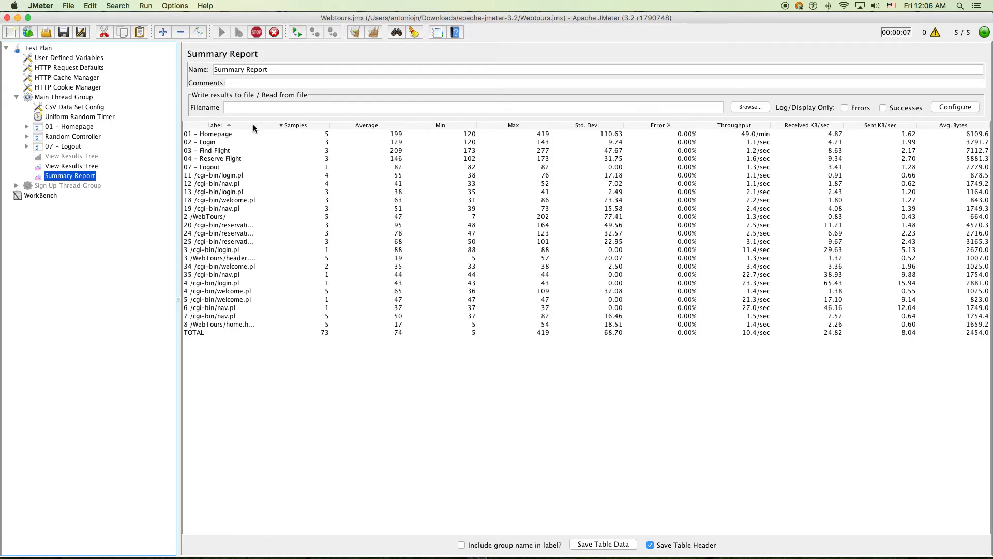
pyautogui.moveTo(257, 126); pyautogui.dragTo(352, 127)
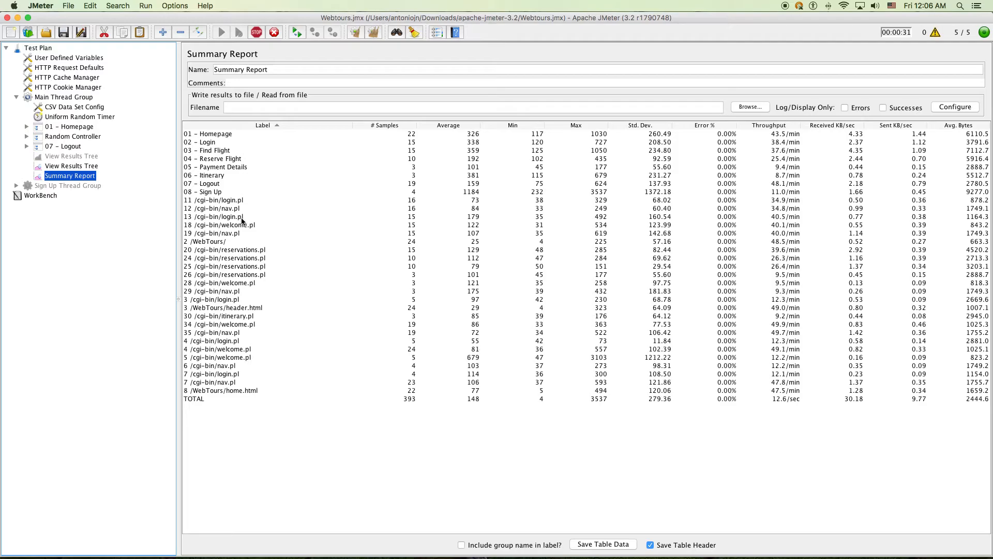
pyautogui.keyDown('shift'); pyautogui.click(190, 203); pyautogui.keyUp('shift')
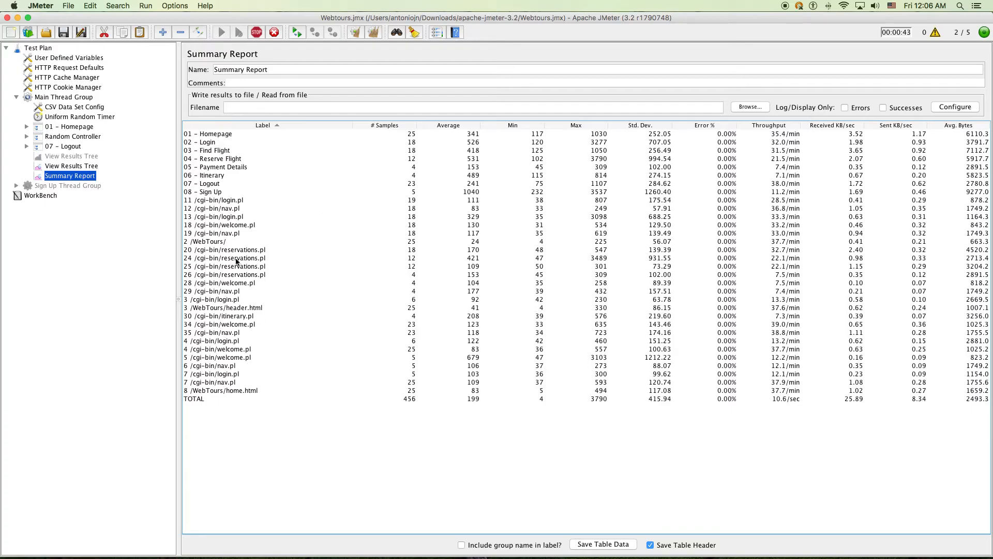
pyautogui.click(26, 136)
# Strip the leading numbers from the 01 - Homepage requests: /WebTours/, header.html, welcome.pl, nav.pl, home.html
pyautogui.click(27, 126)
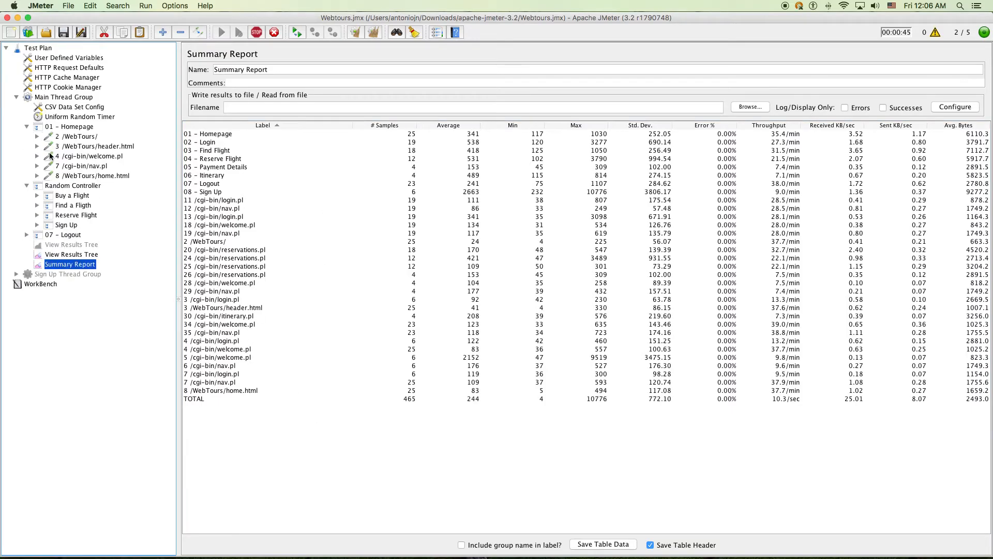
pyautogui.click(37, 137)
pyautogui.click(37, 137)
pyautogui.click(67, 137)
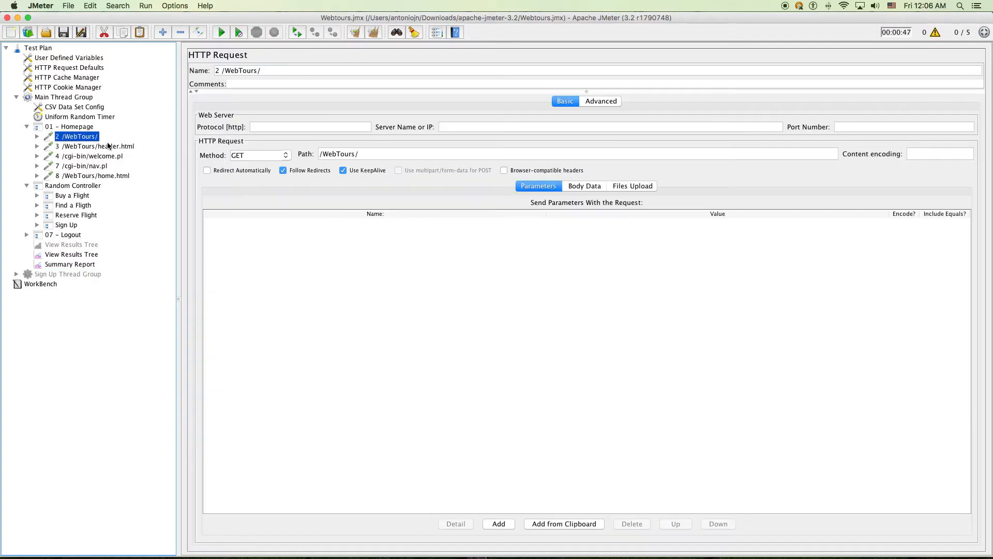
pyautogui.moveTo(221, 70)
pyautogui.mouseDown()
pyautogui.moveTo(182, 67)
pyautogui.moveTo(212, 69)
pyautogui.mouseUp()
pyautogui.press('BackSpace')
pyautogui.click(91, 146)
pyautogui.press('BackSpace')
pyautogui.click(112, 156)
pyautogui.doubleClick(221, 73)
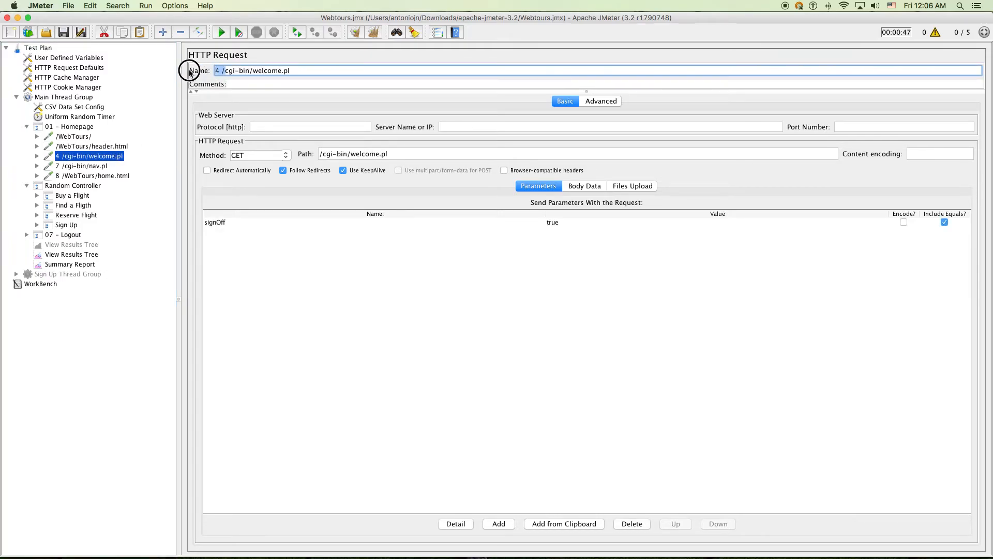
pyautogui.press('BackSpace')
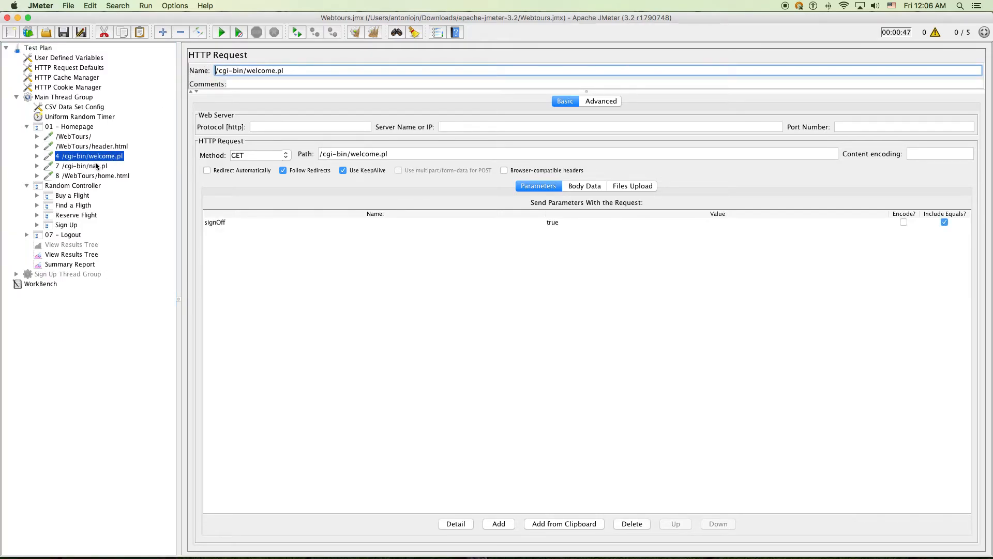
pyautogui.click(96, 165)
pyautogui.moveTo(221, 71); pyautogui.dragTo(208, 71)
pyautogui.press('BackSpace')
pyautogui.click(70, 35)
pyautogui.click(93, 176)
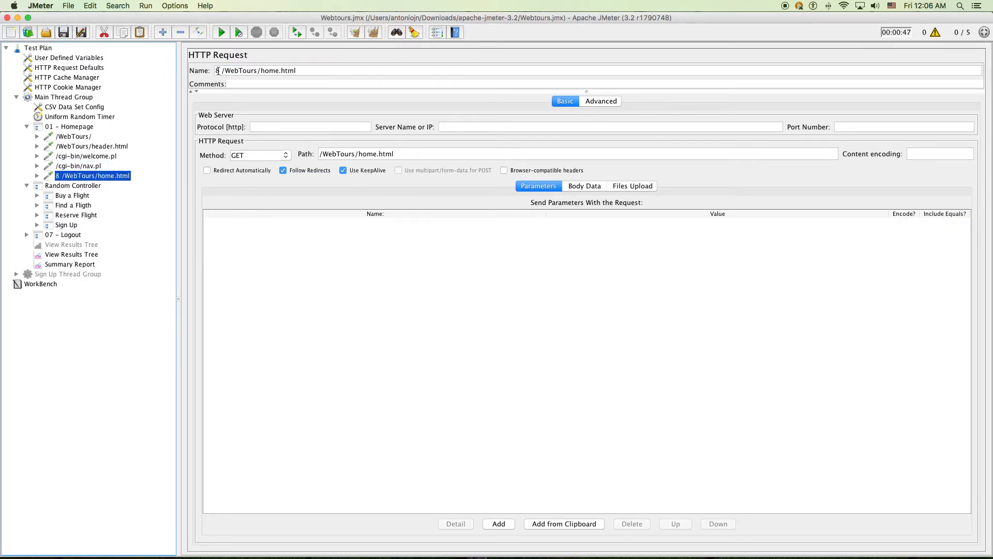
pyautogui.moveTo(221, 71); pyautogui.dragTo(209, 71)
pyautogui.press('BackSpace')
# Expand Buy a Flight and its Login, Find Flight, Reserve Flight, Payment Details and Itinerary transactions
pyautogui.click(61, 195)
pyautogui.click(37, 195)
pyautogui.click(72, 244)
pyautogui.click(47, 244)
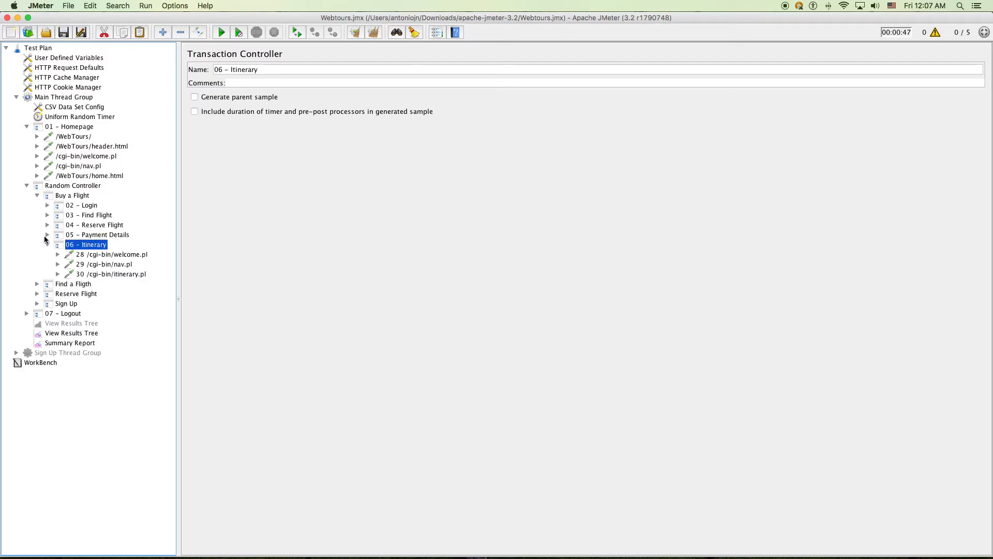
pyautogui.click(47, 234)
pyautogui.click(47, 215)
pyautogui.click(47, 206)
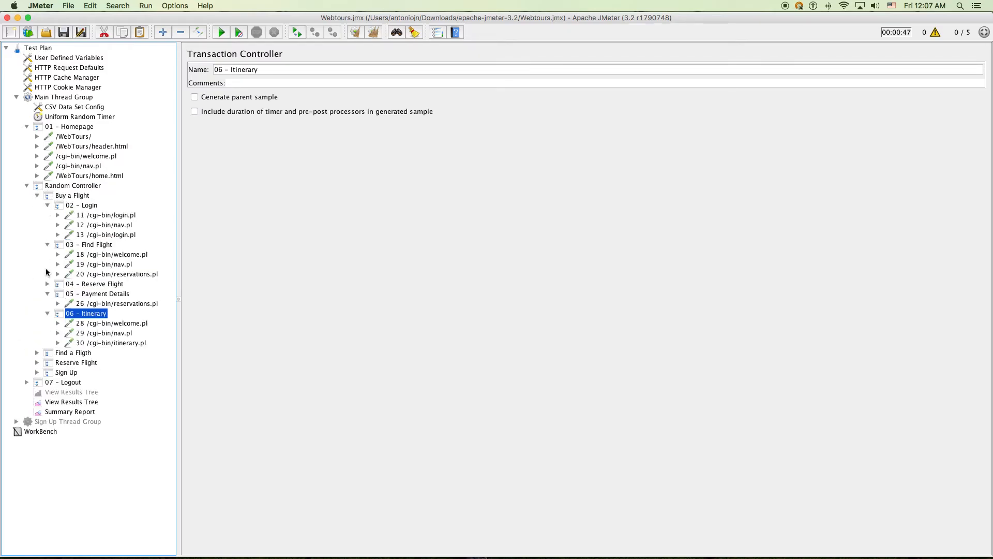
pyautogui.click(47, 284)
# Strip the leading numbers from requests 24–30 (reservations.pl, welcome.pl, nav.pl, itinerary.pl)
pyautogui.click(80, 304)
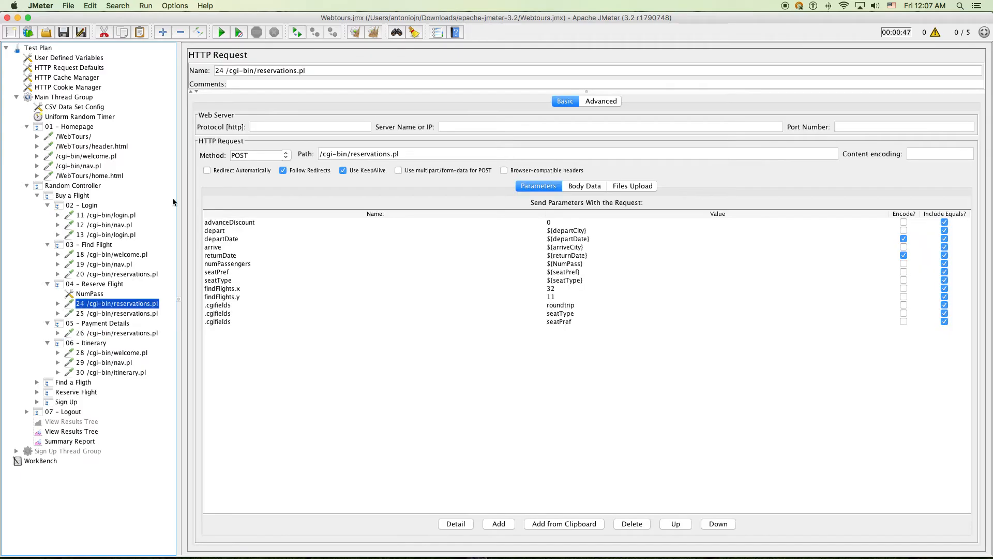
pyautogui.click(217, 71)
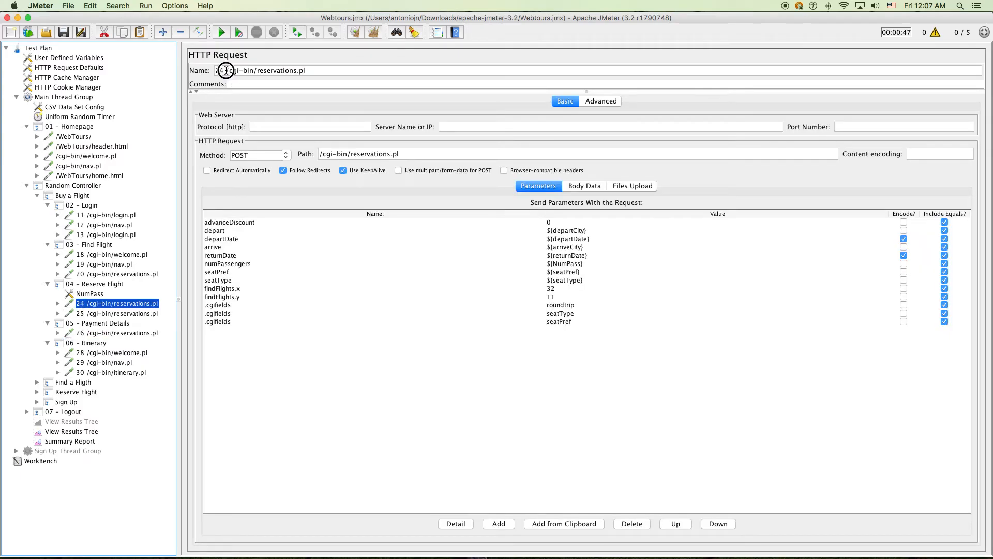
pyautogui.click(106, 313)
pyautogui.moveTo(226, 70); pyautogui.dragTo(196, 71)
pyautogui.press('BackSpace')
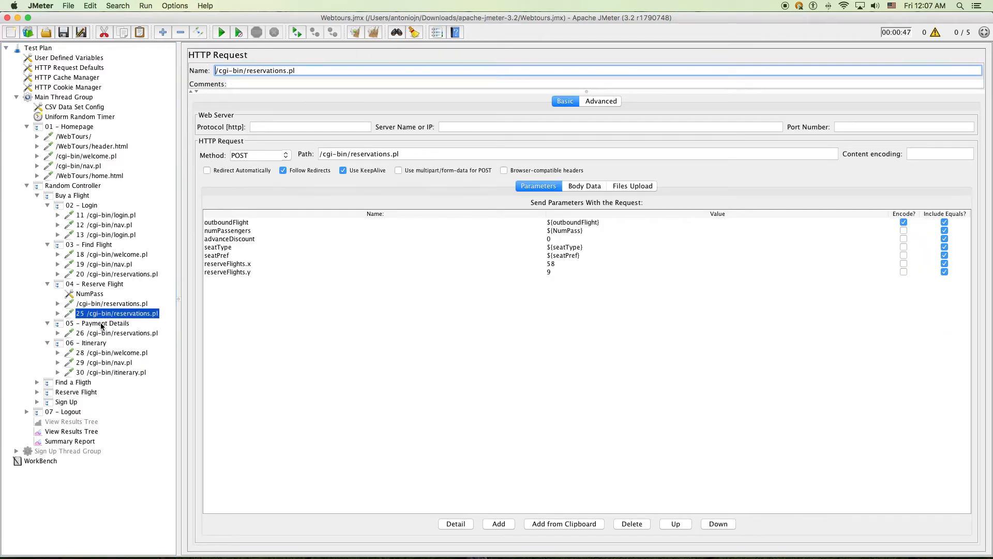
pyautogui.click(93, 324)
pyautogui.click(103, 333)
pyautogui.click(223, 70)
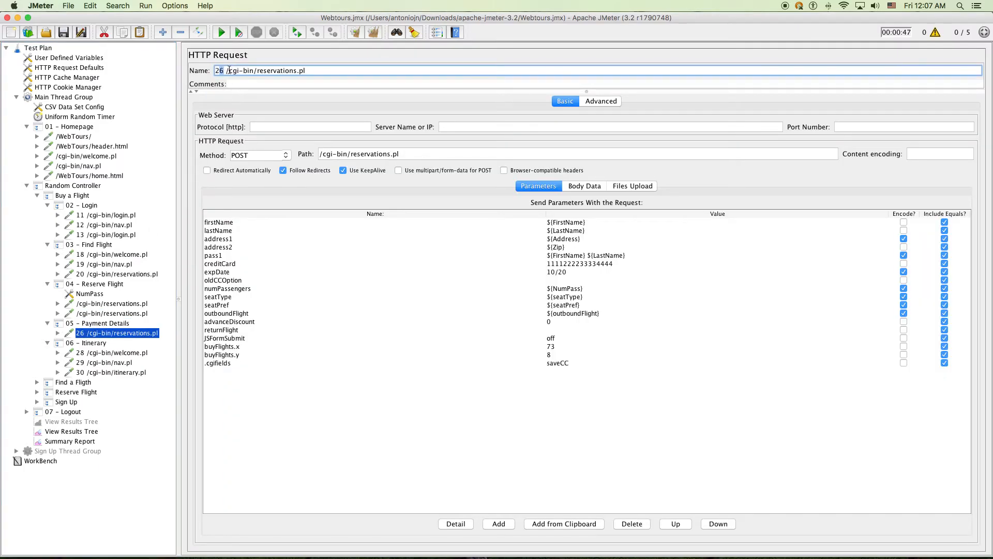
pyautogui.moveTo(226, 70); pyautogui.dragTo(199, 71)
pyautogui.press('BackSpace')
pyautogui.click(84, 353)
pyautogui.press('BackSpace')
pyautogui.moveTo(226, 70)
pyautogui.mouseDown()
pyautogui.moveTo(170, 70)
pyautogui.moveTo(223, 71)
pyautogui.moveTo(212, 70)
pyautogui.mouseUp()
pyautogui.click(99, 362)
pyautogui.press('BackSpace')
pyautogui.click(80, 372)
pyautogui.press('BackSpace')
# Strip the leading numbers from requests 20, 19, 18, 13, 12 and 11 in Buy a Flight
pyautogui.click(113, 274)
pyautogui.press('BackSpace')
pyautogui.click(91, 265)
pyautogui.press('BackSpace')
pyautogui.click(103, 252)
pyautogui.press('BackSpace')
pyautogui.click(102, 234)
pyautogui.press('BackSpace')
pyautogui.click(99, 224)
pyautogui.press('BackSpace')
pyautogui.click(105, 215)
pyautogui.press('BackSpace')
pyautogui.click(51, 384)
# Remove the 02 - Login and 03 - Find Flight transactions from the Find a Fligth controller
pyautogui.click(37, 383)
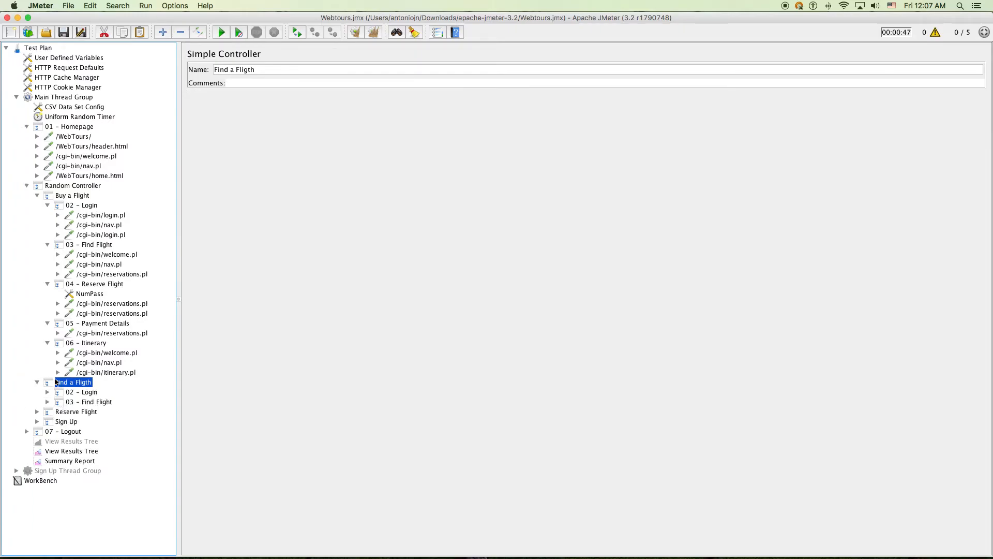
pyautogui.click(90, 401)
pyautogui.keyDown('shift'); pyautogui.click(89, 393); pyautogui.keyUp('shift')
pyautogui.rightClick(89, 394)
pyautogui.click(119, 390)
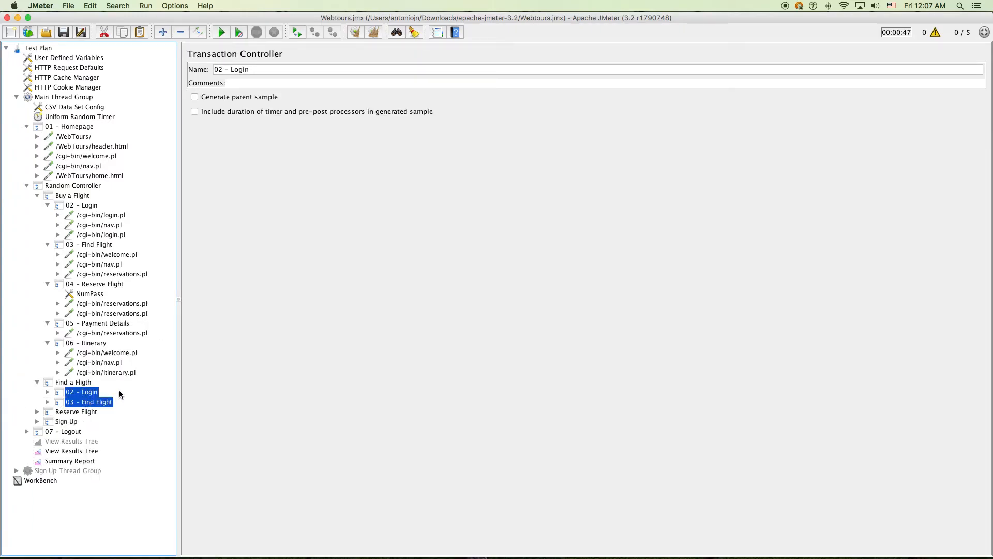
pyautogui.rightClick(89, 401)
pyautogui.click(101, 396)
pyautogui.rightClick(99, 393)
pyautogui.click(111, 426)
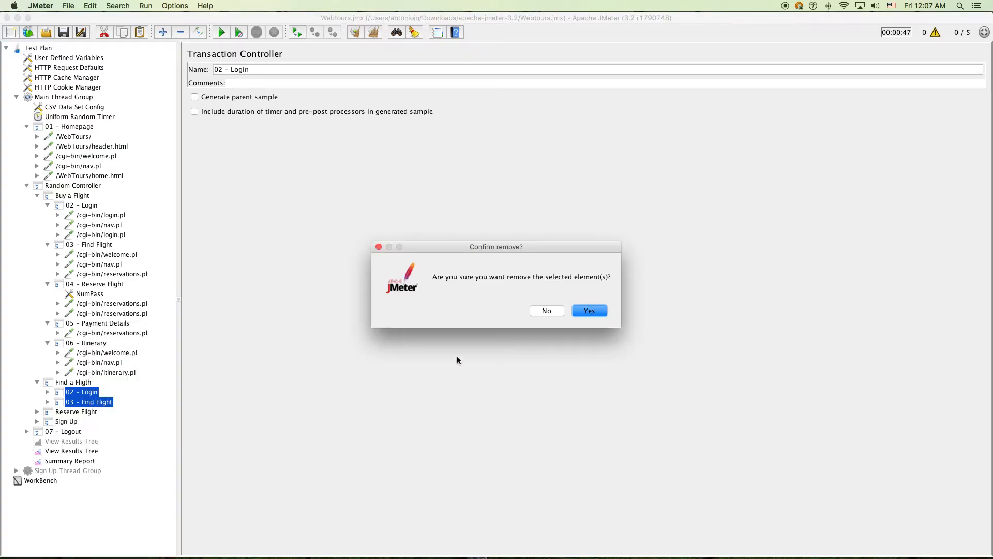
pyautogui.click(577, 314)
# Remove the duplicated Login, Find Flight and Reserve Flight controllers under Reserve Flight
pyautogui.click(103, 235)
pyautogui.click(93, 244)
pyautogui.keyDown('super'); pyautogui.click(92, 206); pyautogui.keyUp('super')
pyautogui.click(71, 382)
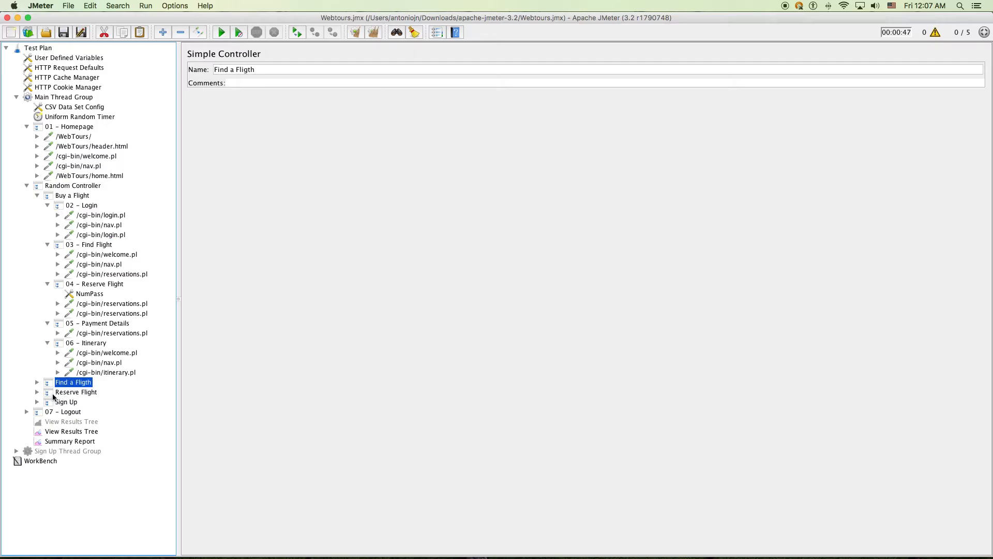
pyautogui.click(37, 392)
pyautogui.click(78, 422)
pyautogui.keyDown('shift'); pyautogui.click(81, 402); pyautogui.keyUp('shift')
pyautogui.rightClick(81, 402)
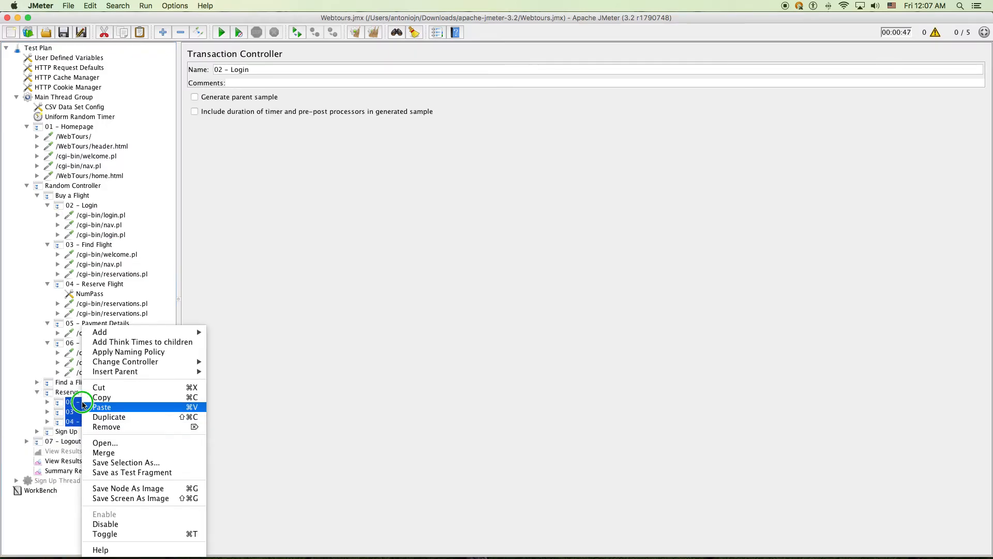
pyautogui.click(133, 427)
pyautogui.click(579, 313)
# Expand Sign Up and 08 - Sign Up to reveal the 3 /cgi-bin/login.pl request
pyautogui.click(78, 284)
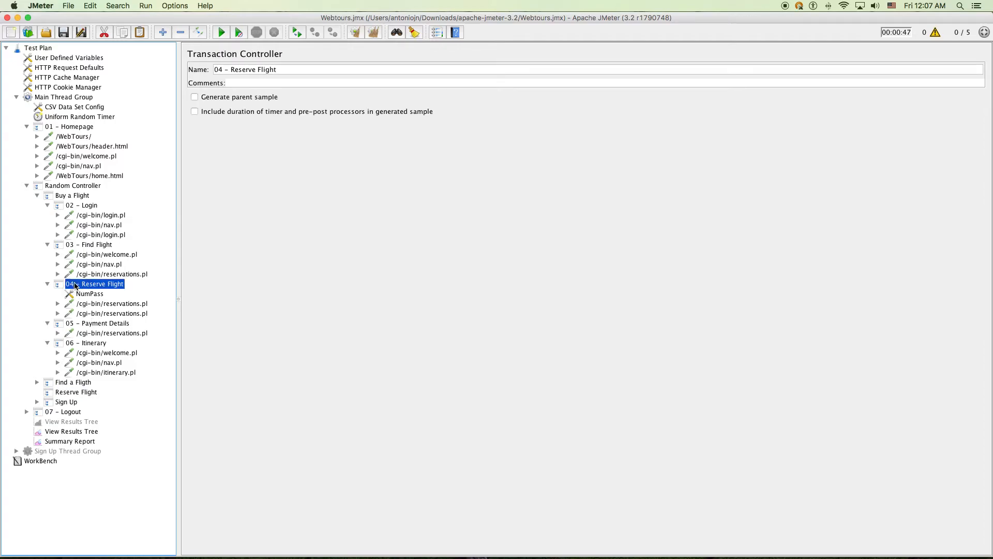
pyautogui.keyDown('shift'); pyautogui.click(79, 245); pyautogui.keyUp('shift')
pyautogui.keyDown('shift'); pyautogui.click(82, 205); pyautogui.keyUp('shift')
pyautogui.click(76, 392)
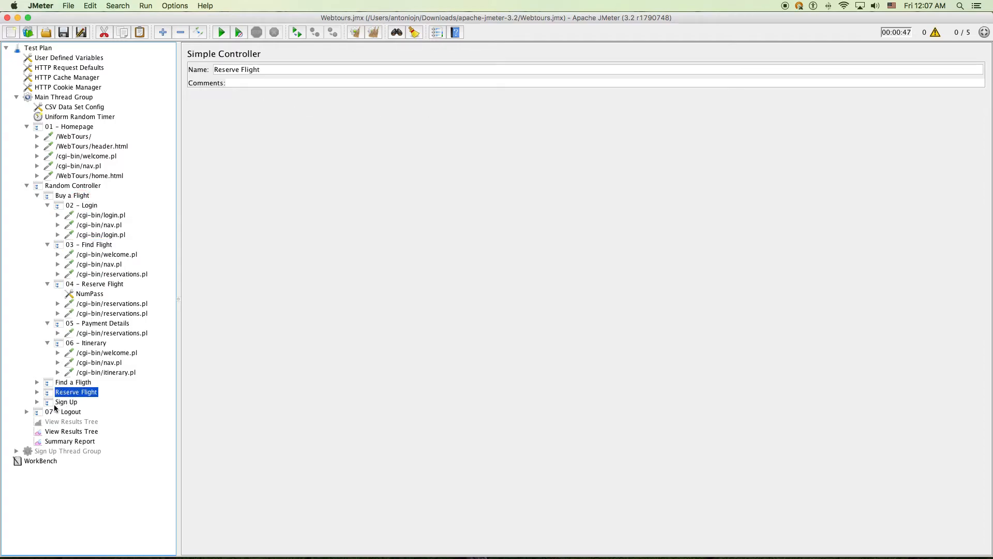
pyautogui.click(37, 402)
pyautogui.click(82, 412)
pyautogui.click(47, 412)
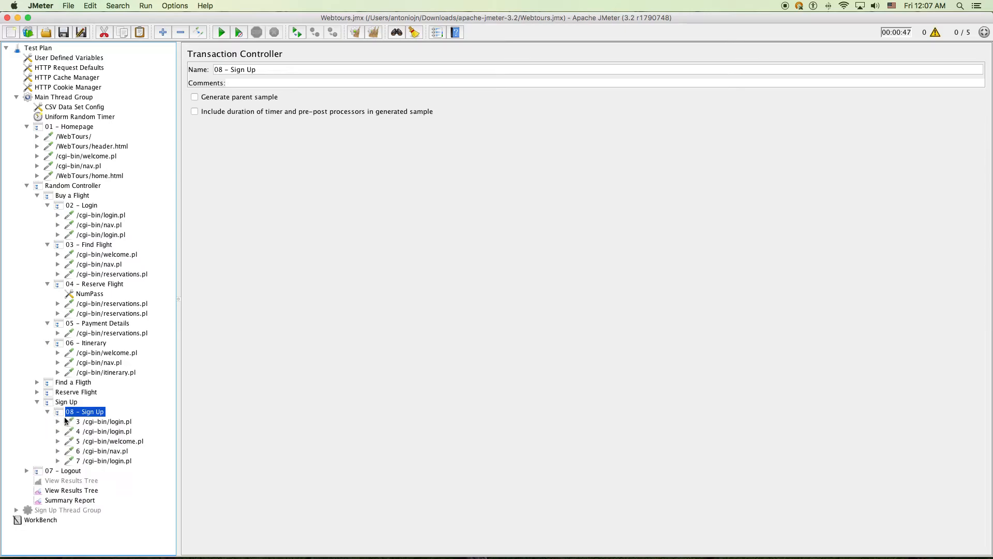
pyautogui.click(78, 421)
# Strip the leading numbers 3 through 7 from the Sign Up request names
pyautogui.click(221, 70)
pyautogui.press('BackSpace')
pyautogui.press('BackSpace')
pyautogui.click(101, 431)
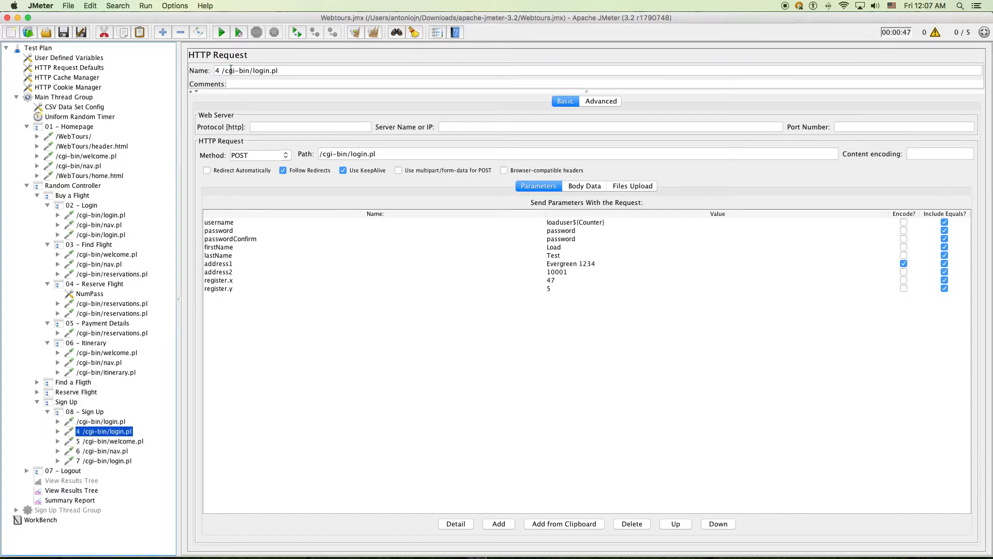
pyautogui.click(222, 70)
pyautogui.press('BackSpace')
pyautogui.press('BackSpace')
pyautogui.click(93, 441)
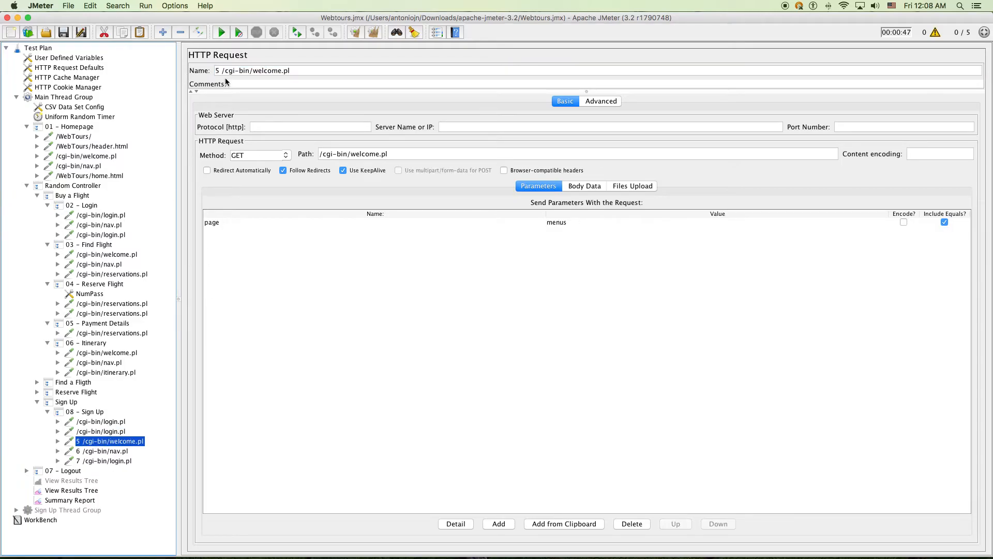
pyautogui.click(223, 71)
pyautogui.press('BackSpace')
pyautogui.press('BackSpace')
pyautogui.click(105, 452)
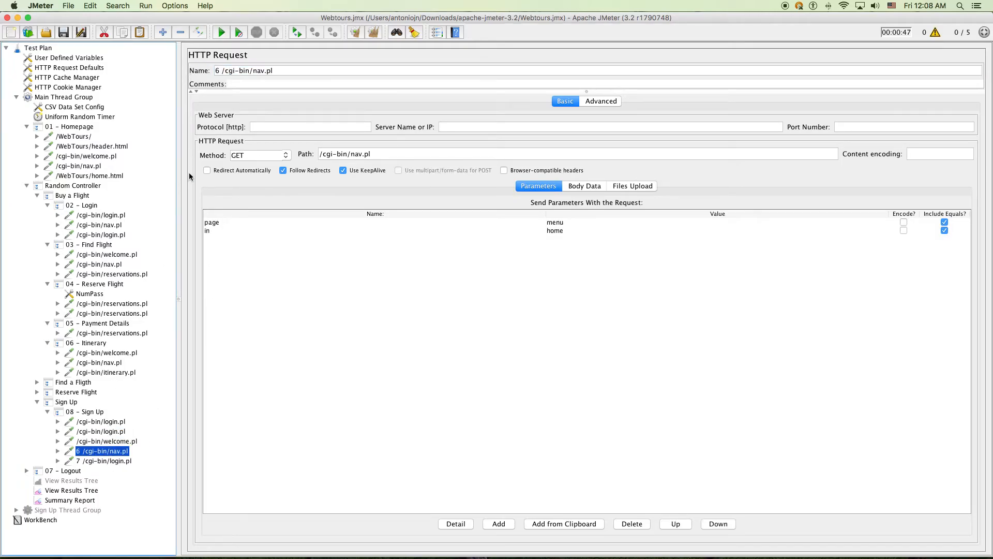
pyautogui.click(223, 71)
pyautogui.press('BackSpace')
pyautogui.press('BackSpace')
pyautogui.click(106, 460)
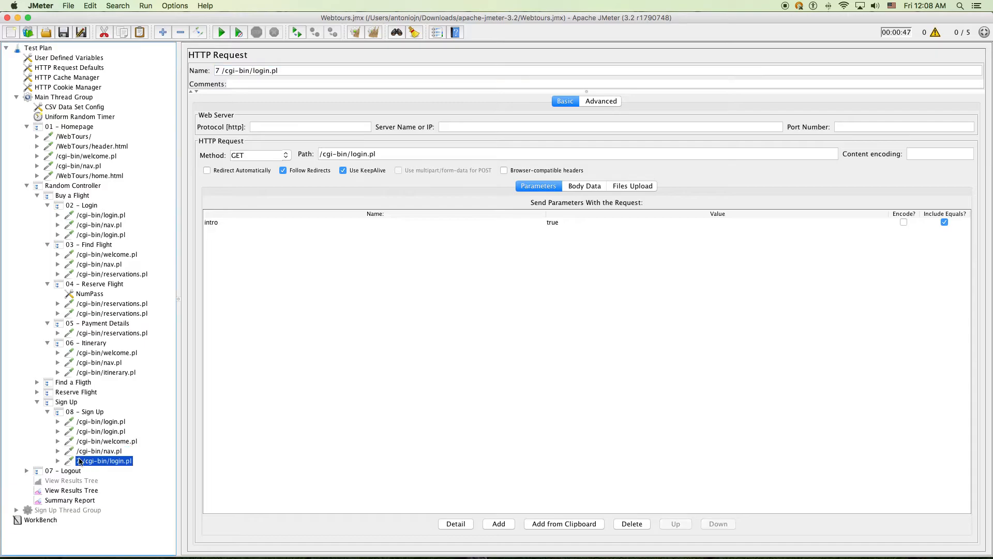
pyautogui.click(223, 71)
pyautogui.press('BackSpace')
pyautogui.press('BackSpace')
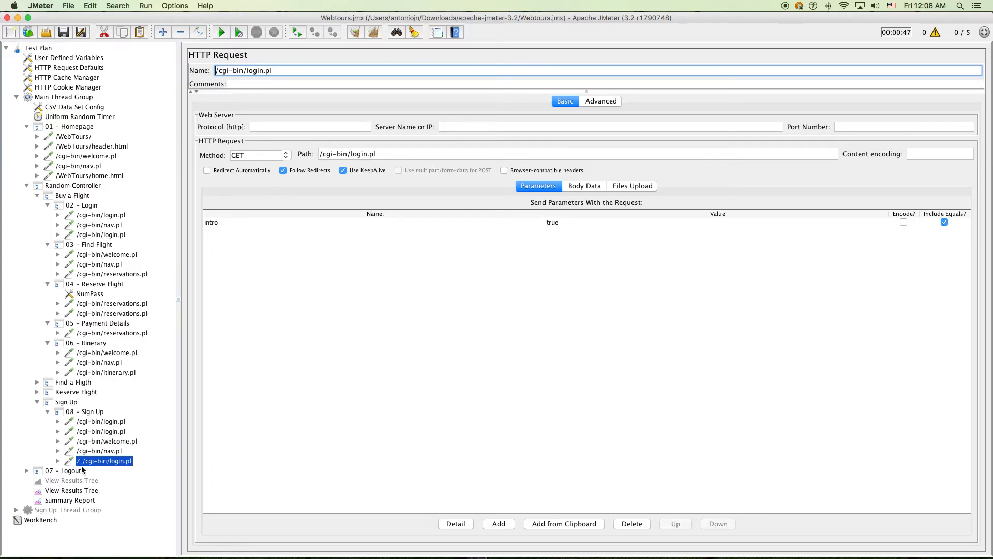
# Strip the leading 34 and 35 from the Logout welcome.pl and nav.pl requests
pyautogui.click(27, 470)
pyautogui.click(70, 481)
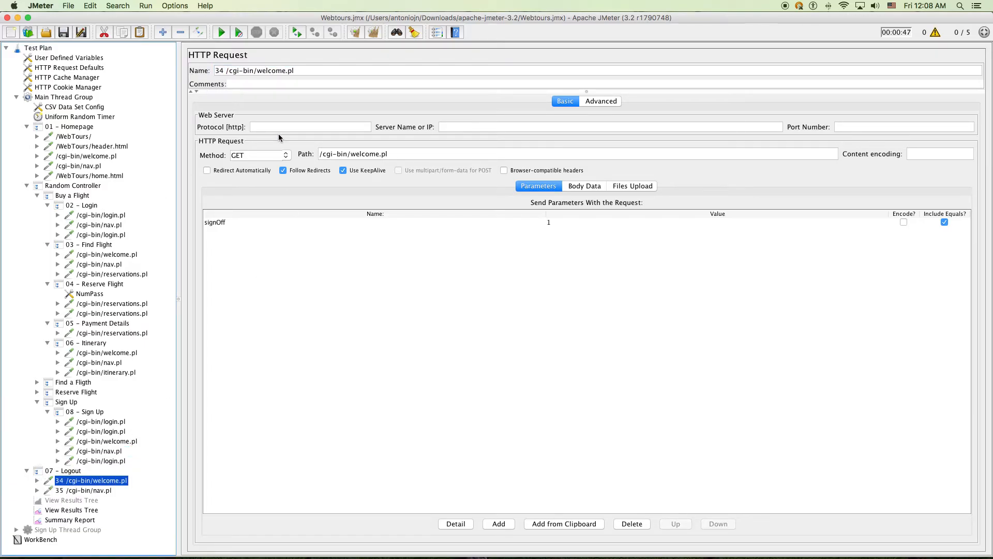
pyautogui.click(227, 70)
pyautogui.press('BackSpace')
pyautogui.press('BackSpace')
pyautogui.press('BackSpace')
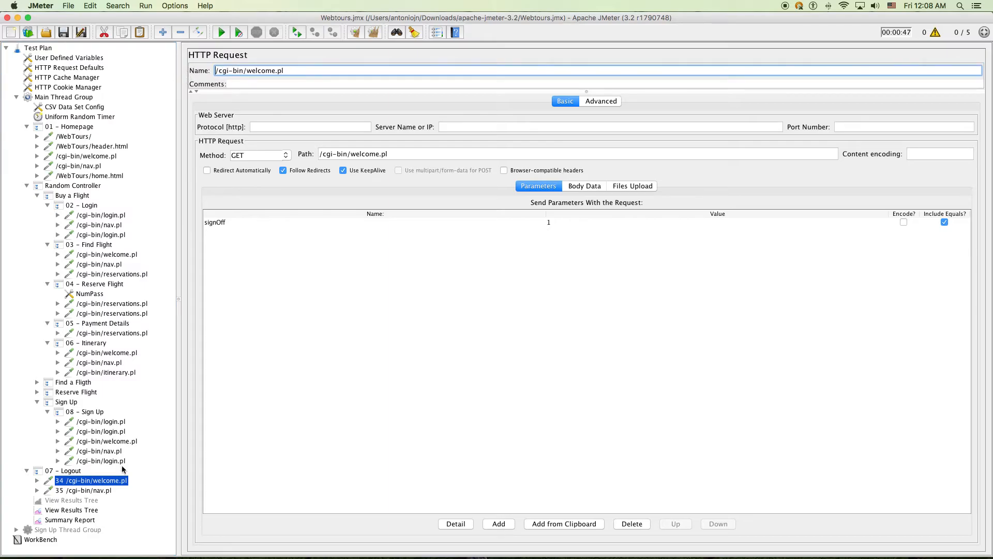
pyautogui.click(86, 490)
pyautogui.click(226, 70)
pyautogui.press('BackSpace')
pyautogui.press('BackSpace')
pyautogui.press('BackSpace')
pyautogui.click(114, 324)
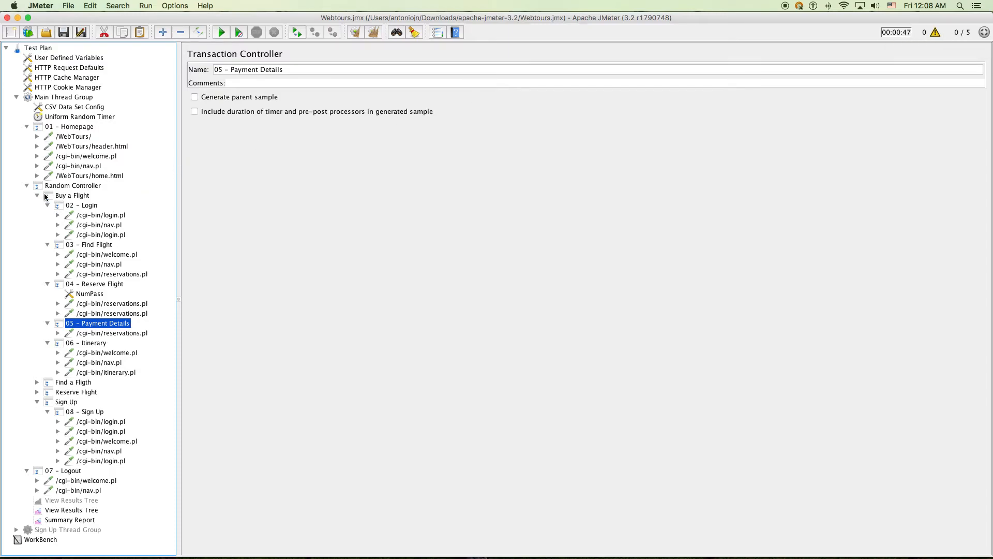
# Set both Uniform Random Timer delay fields to 500 ms
pyautogui.click(26, 185)
pyautogui.click(26, 195)
pyautogui.click(26, 126)
pyautogui.click(46, 117)
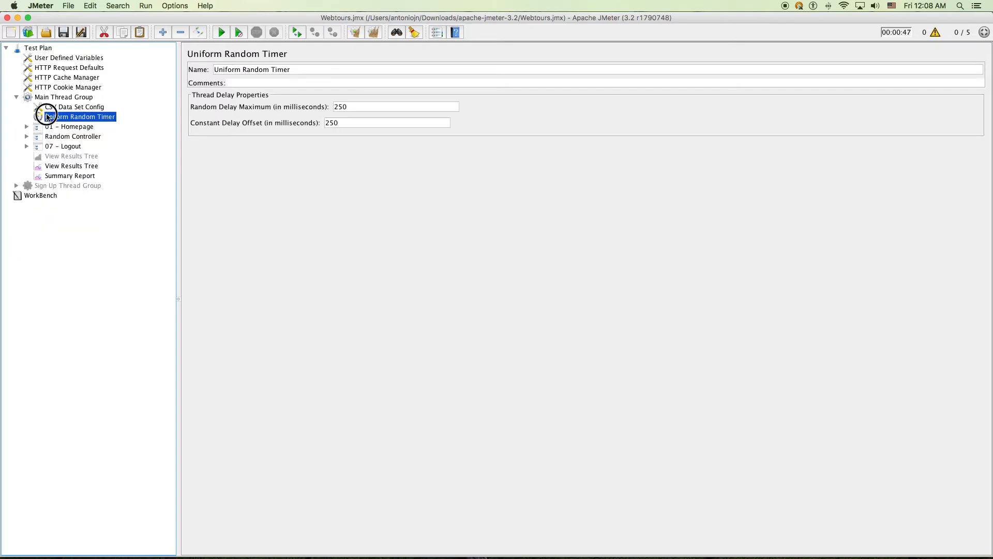
pyautogui.click(270, 101)
pyautogui.write('500')
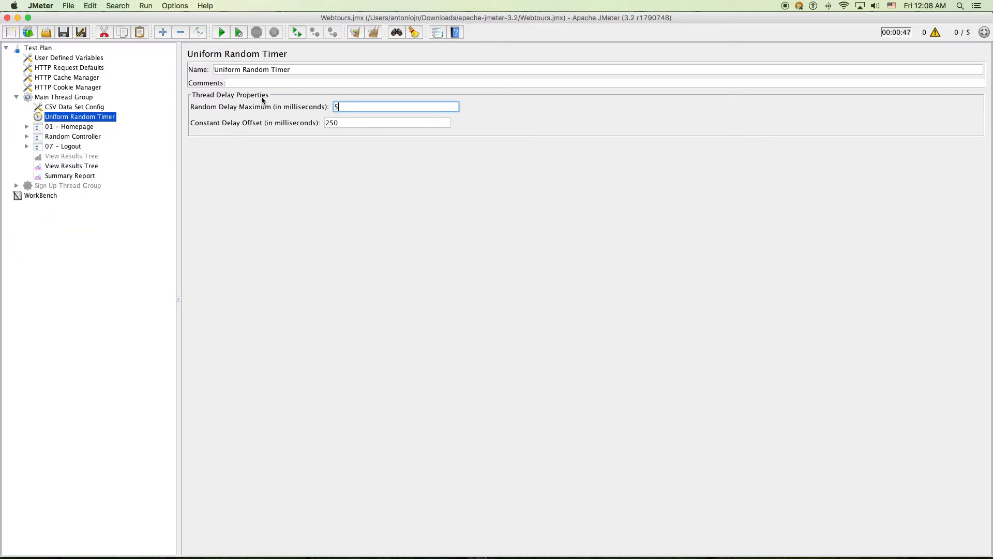
pyautogui.click(350, 123)
pyautogui.write('5')
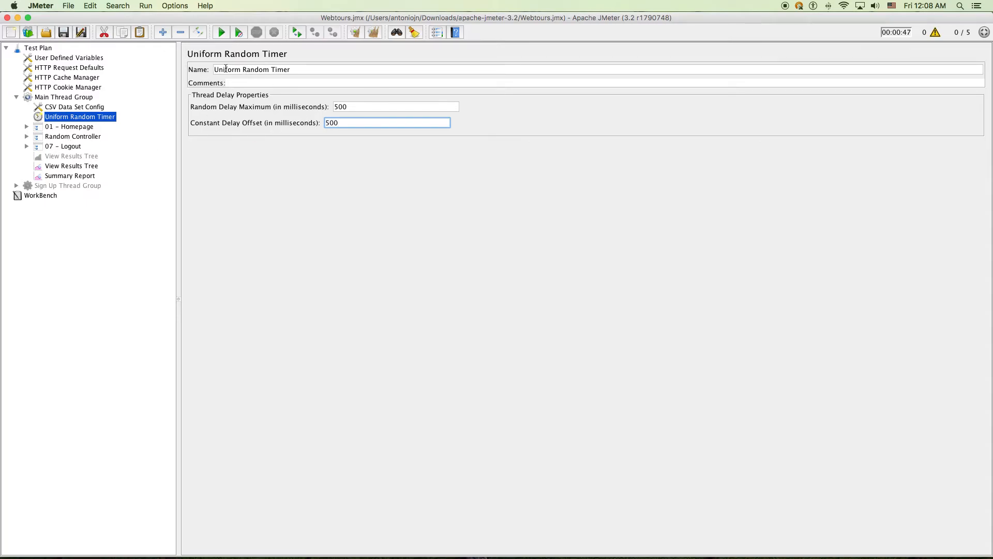
# Clear the old Summary Report results and start the 5-user run
pyautogui.click(62, 165)
pyautogui.click(73, 176)
pyautogui.click(88, 166)
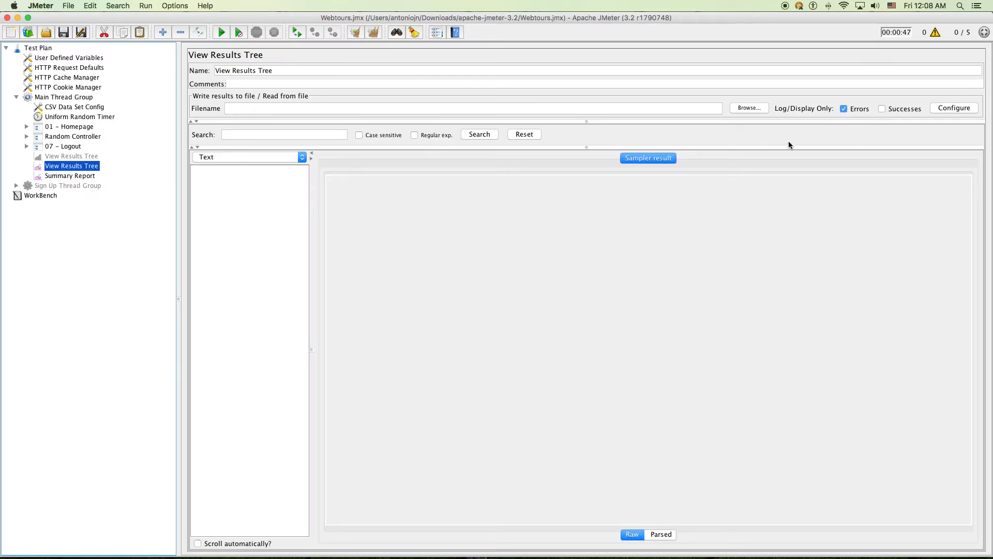
pyautogui.click(67, 178)
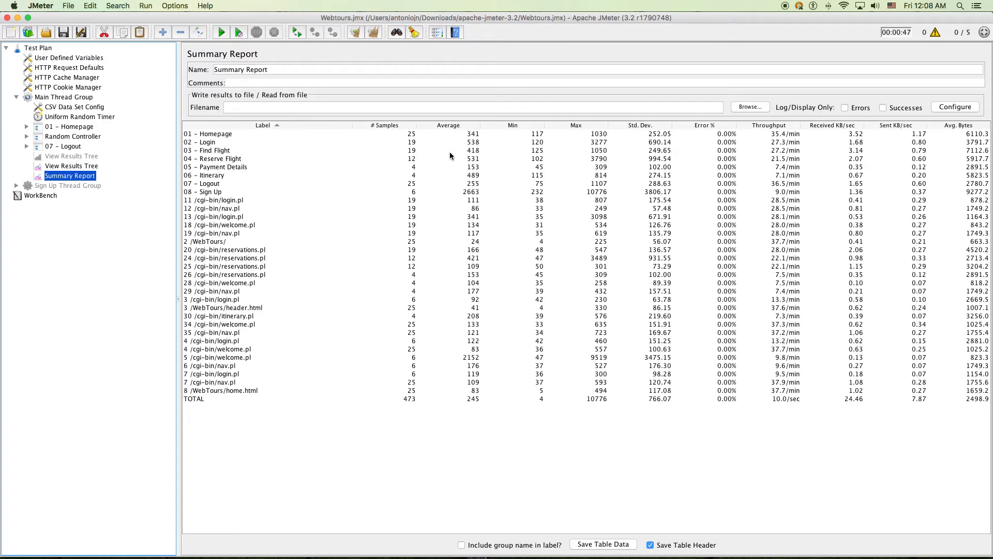
pyautogui.press('super+e')
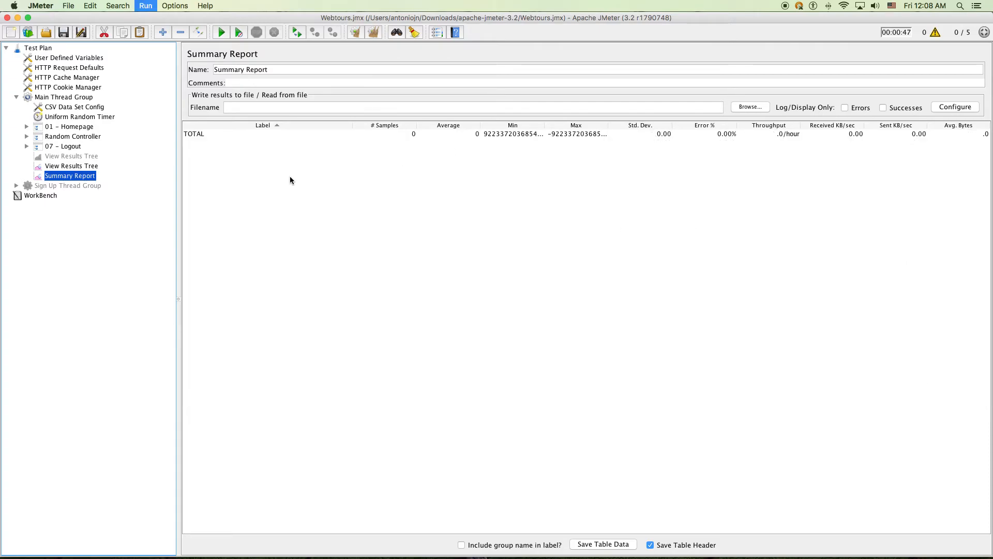
pyautogui.click(221, 32)
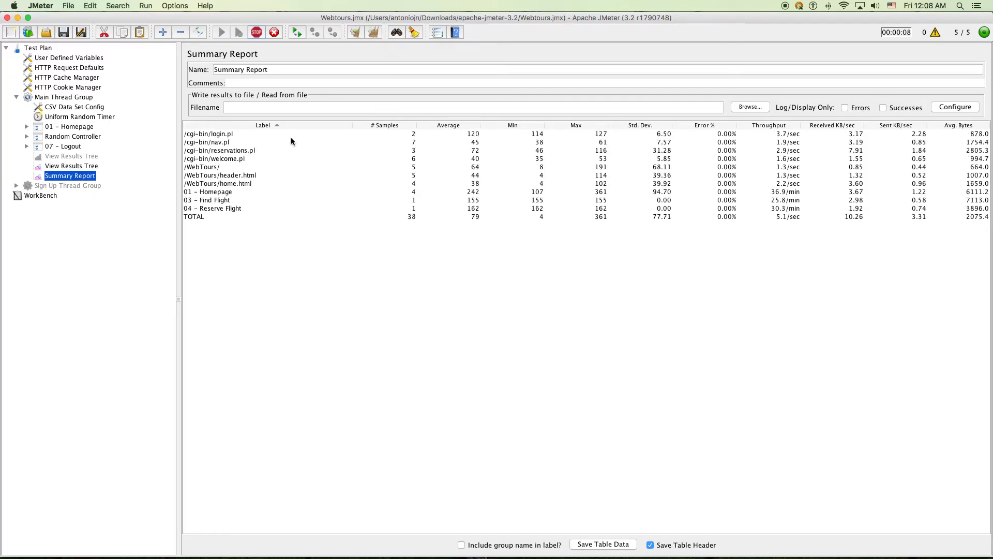
# Sort the Summary Report rows by Label in ascending order
pyautogui.click(267, 124)
pyautogui.moveTo(274, 123)
pyautogui.mouseDown()
pyautogui.moveTo(290, 126)
pyautogui.moveTo(279, 126)
pyautogui.mouseUp()
pyautogui.click(268, 125)
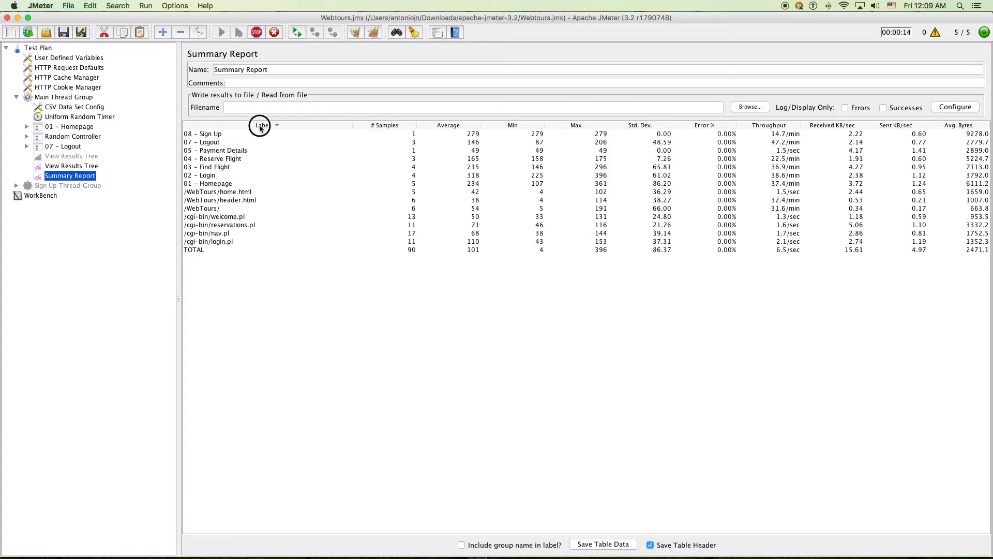
pyautogui.click(260, 126)
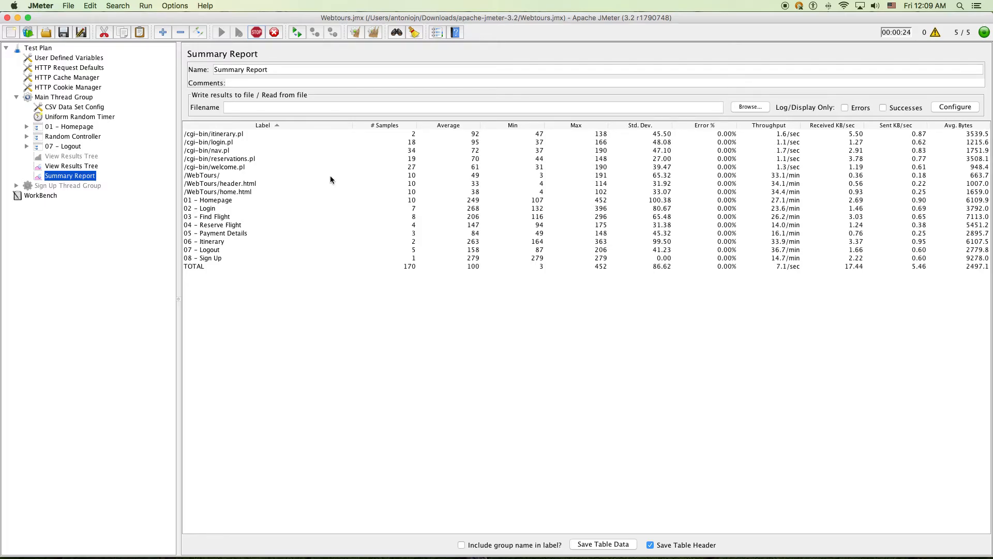
pyautogui.click(80, 186)
# Remove the Sign Up Thread Group, review Main Thread Group, and return to the Summary Report
pyautogui.rightClick(80, 185)
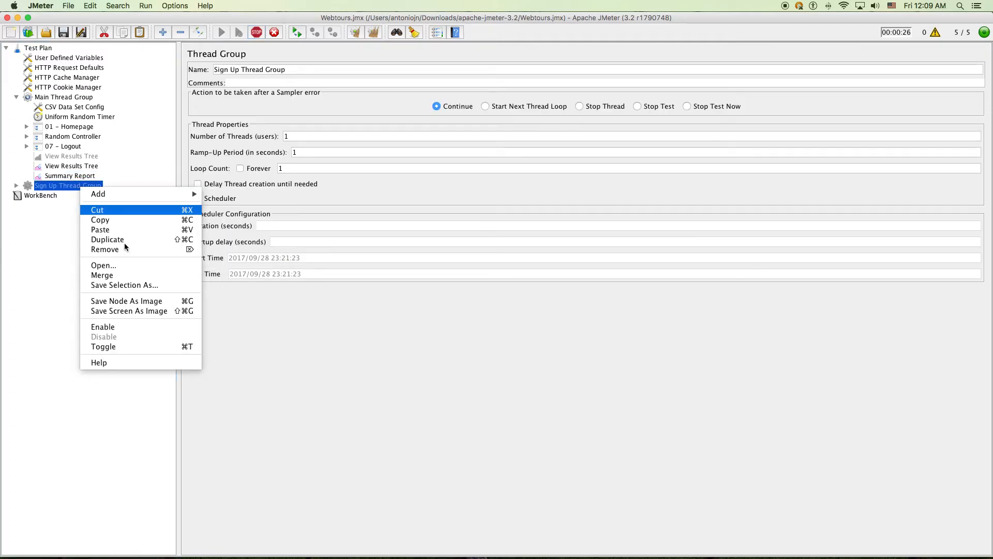
pyautogui.click(125, 250)
pyautogui.click(589, 310)
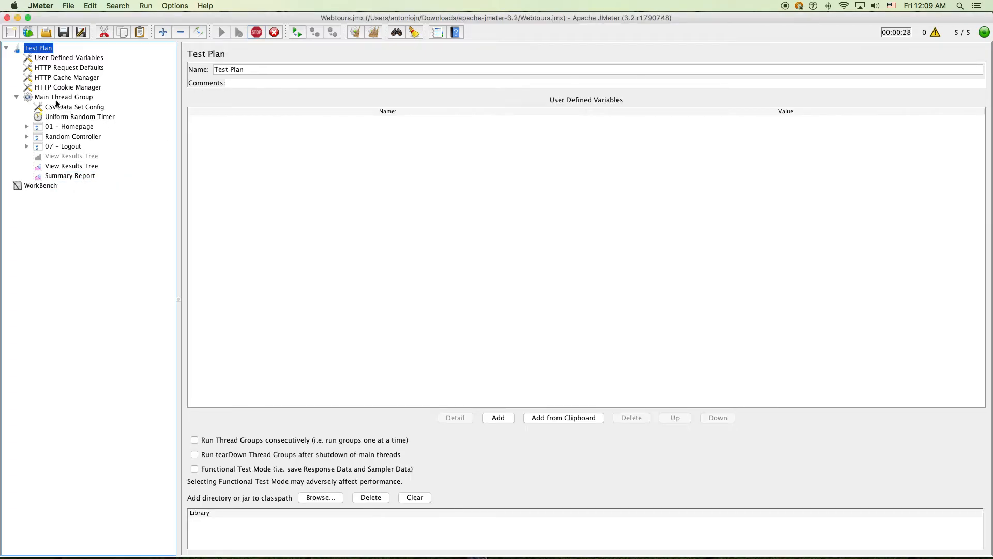
pyautogui.click(52, 97)
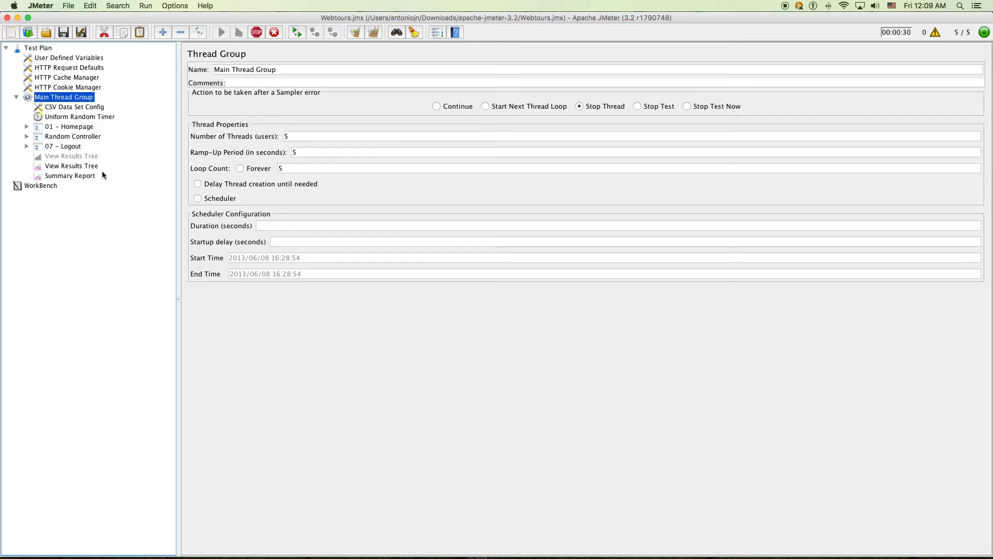
pyautogui.click(84, 176)
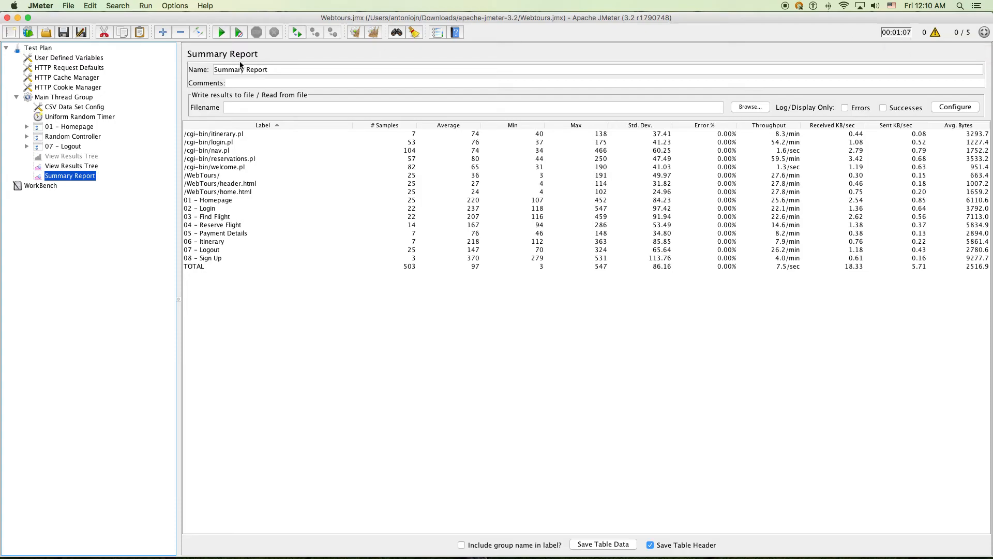
# Recheck the Uniform Random Timer's maximum delay and constant offset values
pyautogui.click(81, 117)
pyautogui.doubleClick(370, 111)
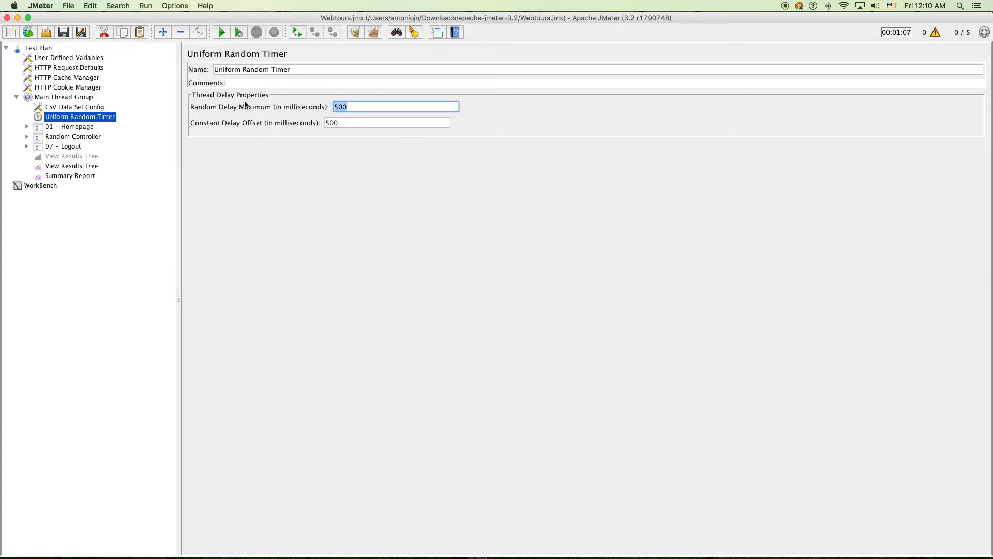
pyautogui.doubleClick(360, 126)
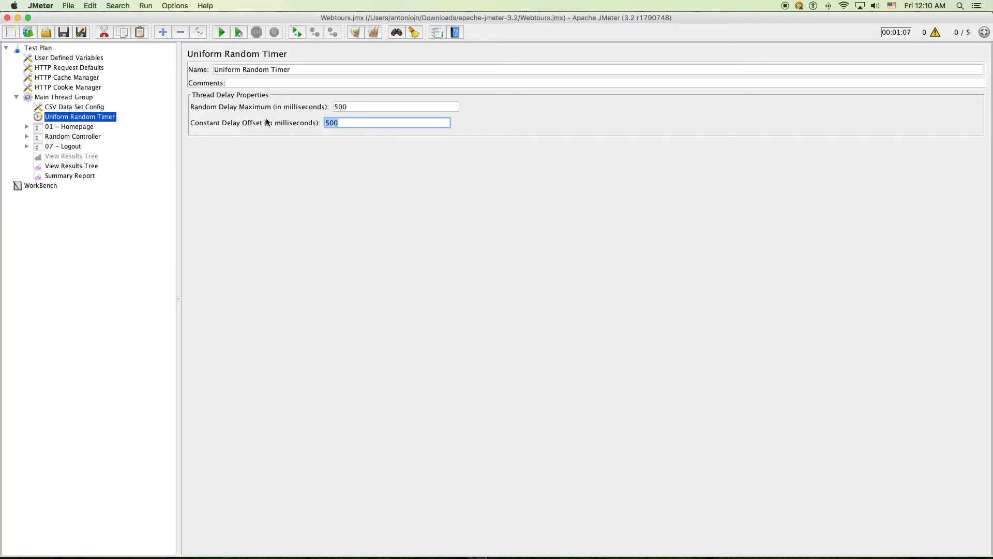
pyautogui.hotkey('shift', 'Tab')
pyautogui.click(357, 109)
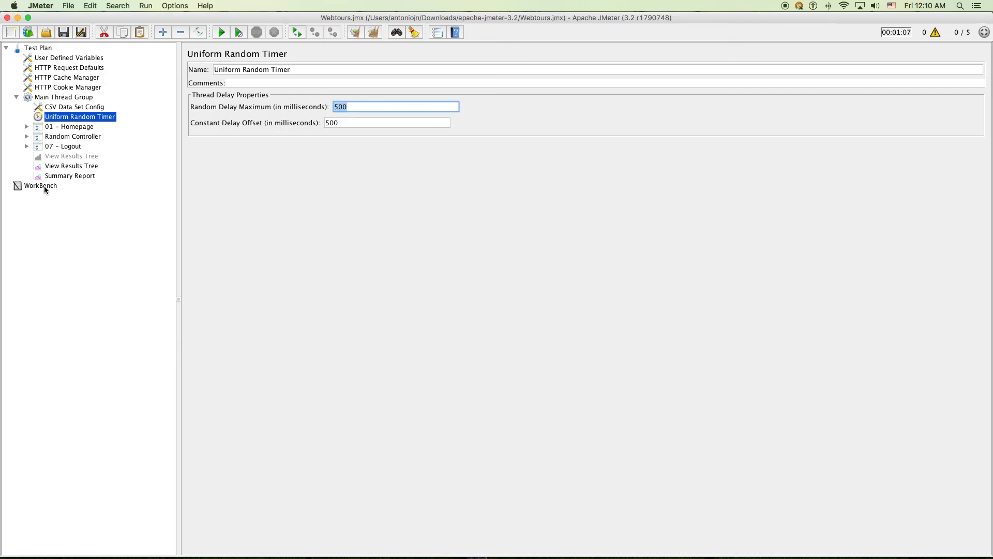
# Save the Summary Report table as 5vuser.csv
pyautogui.click(57, 176)
pyautogui.click(62, 165)
pyautogui.click(71, 176)
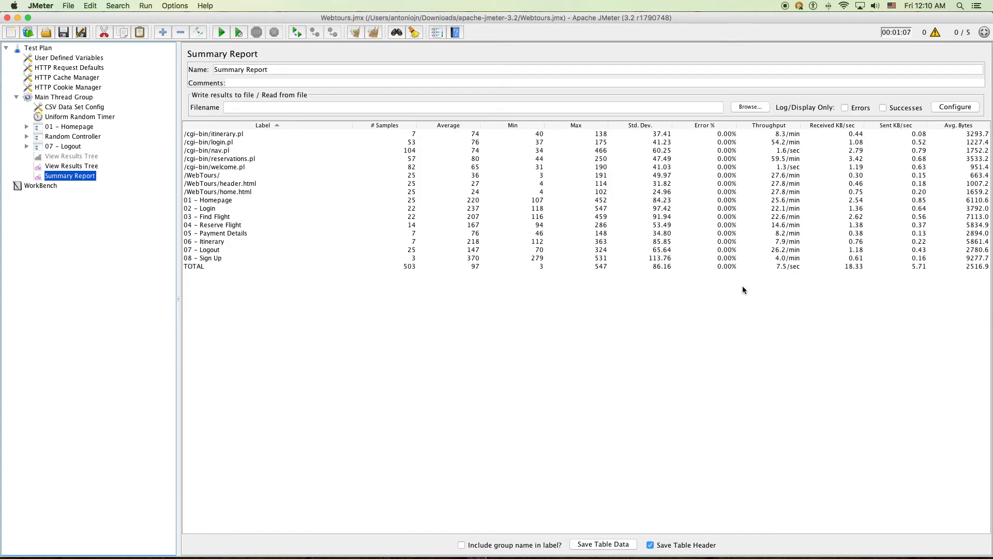
pyautogui.click(619, 543)
pyautogui.click(492, 201)
pyautogui.doubleClick(477, 202)
pyautogui.write('5vuser')
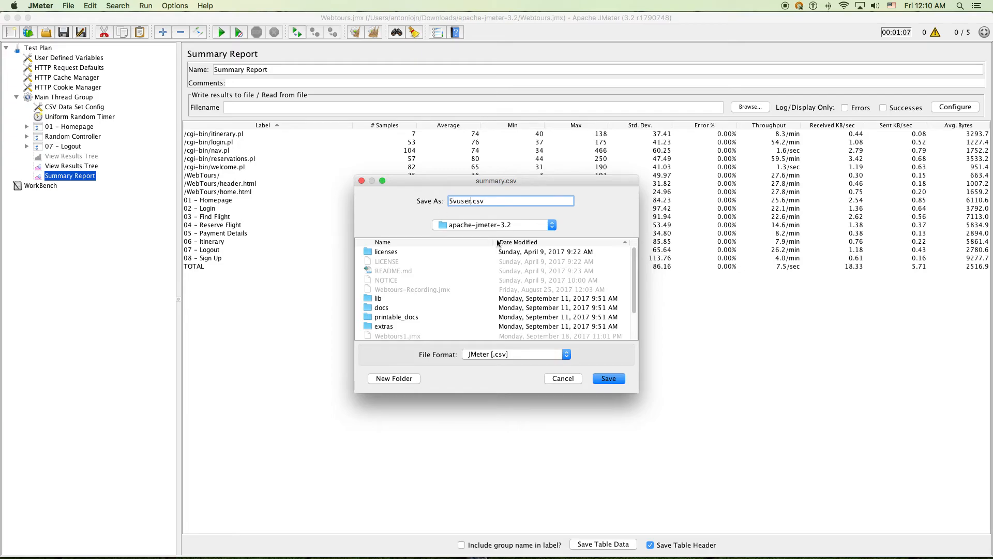
pyautogui.click(607, 380)
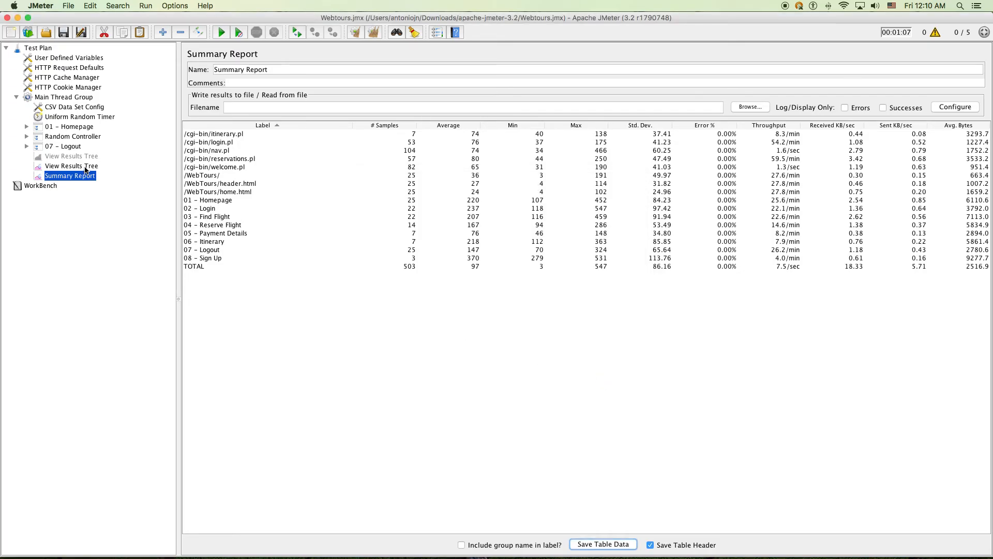
# Set Main Thread Group to 10 threads and 10-second ramp-up, keeping loop count 5
pyautogui.click(55, 98)
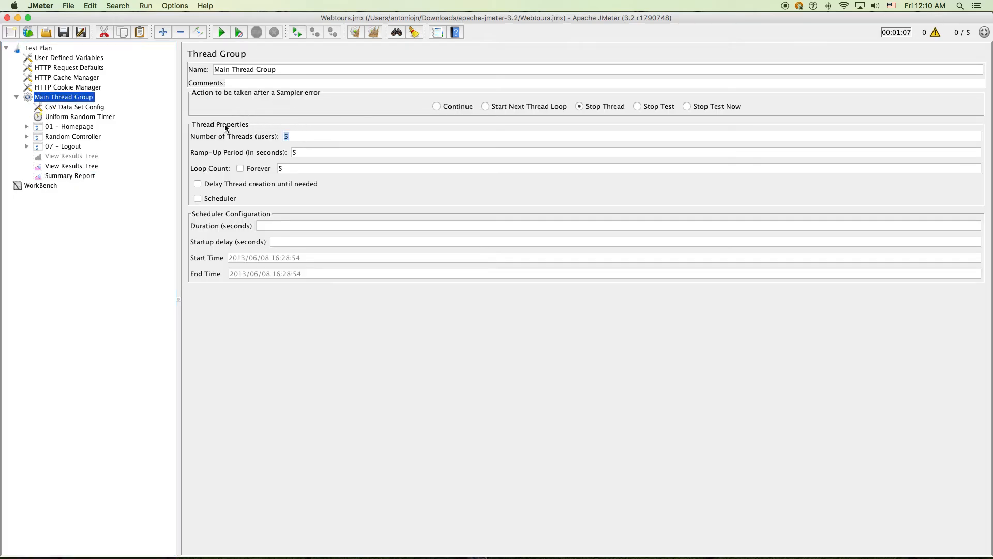
pyautogui.write('10')
pyautogui.doubleClick(299, 152)
pyautogui.write('10')
pyautogui.doubleClick(302, 171)
pyautogui.moveTo(287, 171); pyautogui.dragTo(254, 166)
pyautogui.click(321, 171)
# Return to the Summary Report, review the 06 - Itinerary row, and clear all results
pyautogui.click(73, 166)
pyautogui.click(85, 176)
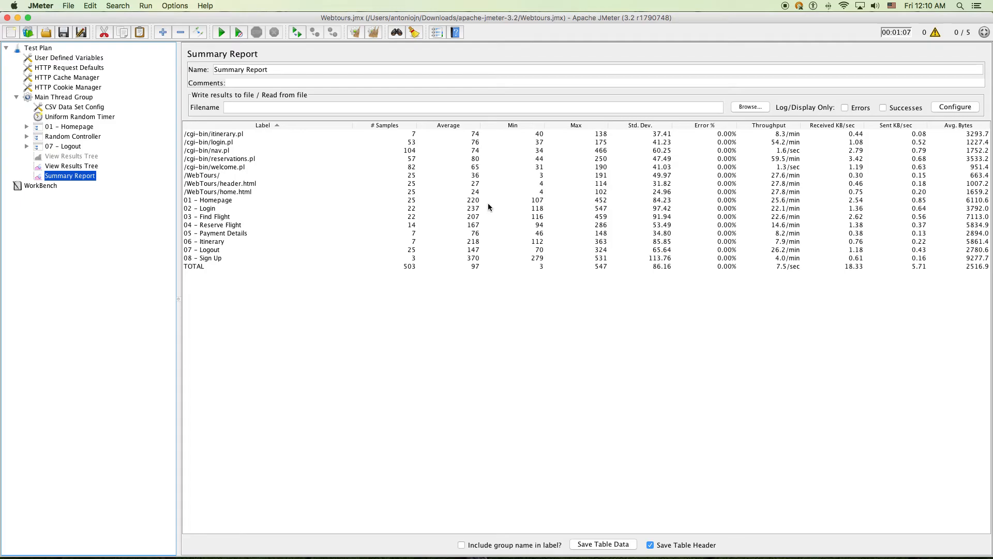
pyautogui.click(219, 242)
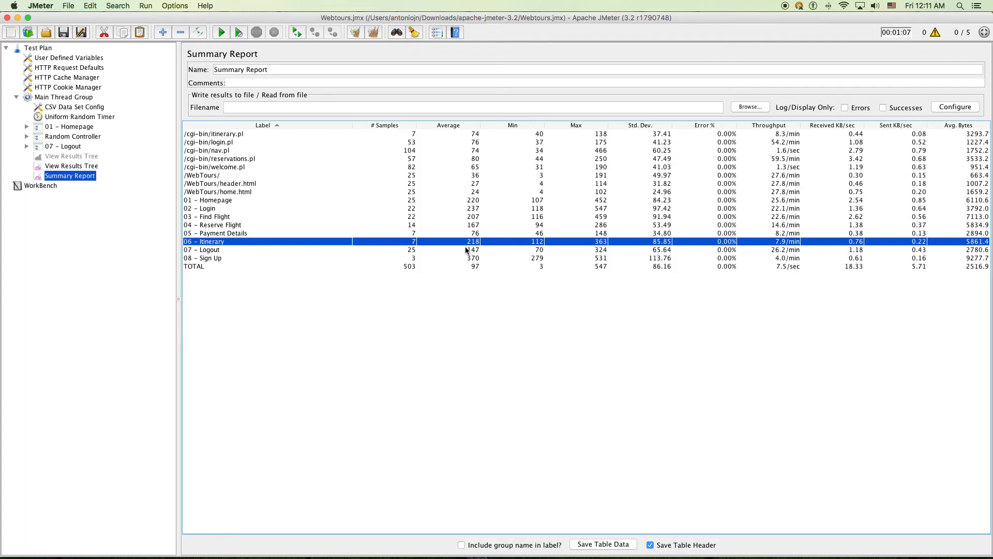
pyautogui.press('super+e')
# Run the 10-user test and inspect the 06 - Itinerary results row
pyautogui.press('super+r')
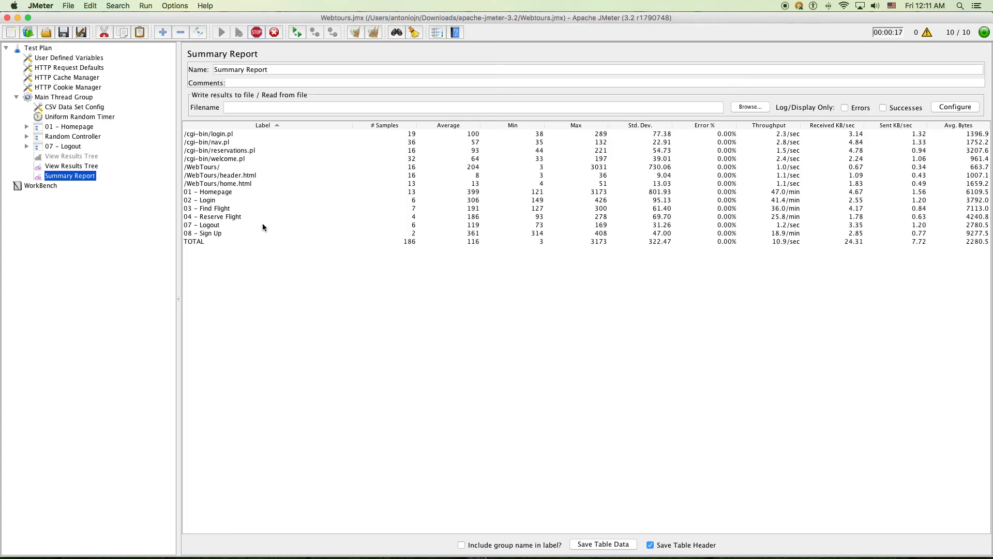
pyautogui.click(214, 225)
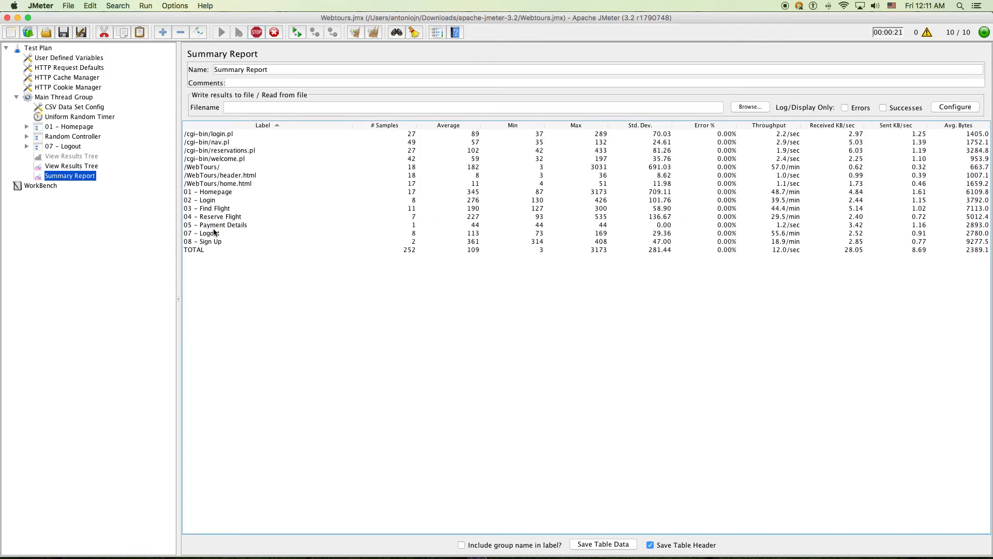
pyautogui.moveTo(203, 242); pyautogui.dragTo(284, 244)
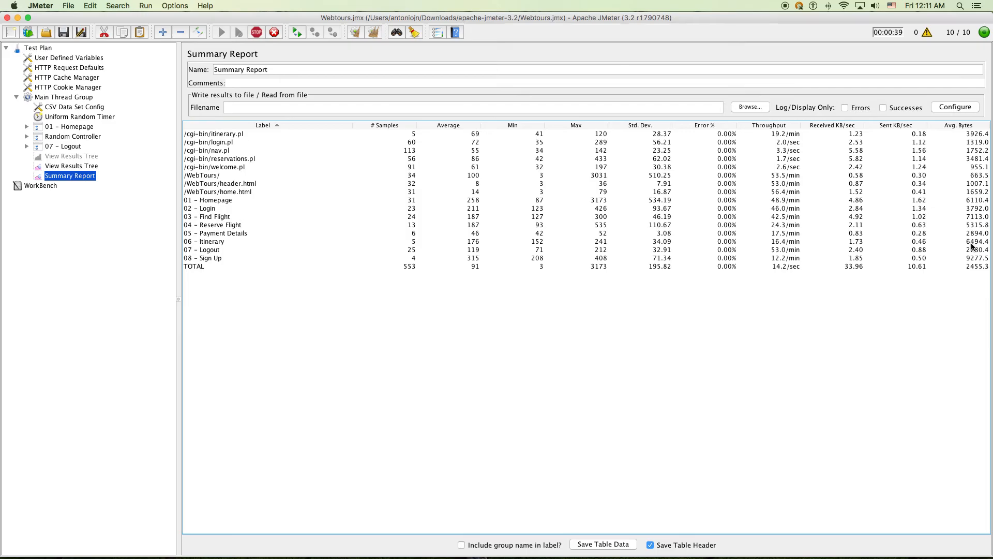
pyautogui.doubleClick(971, 241)
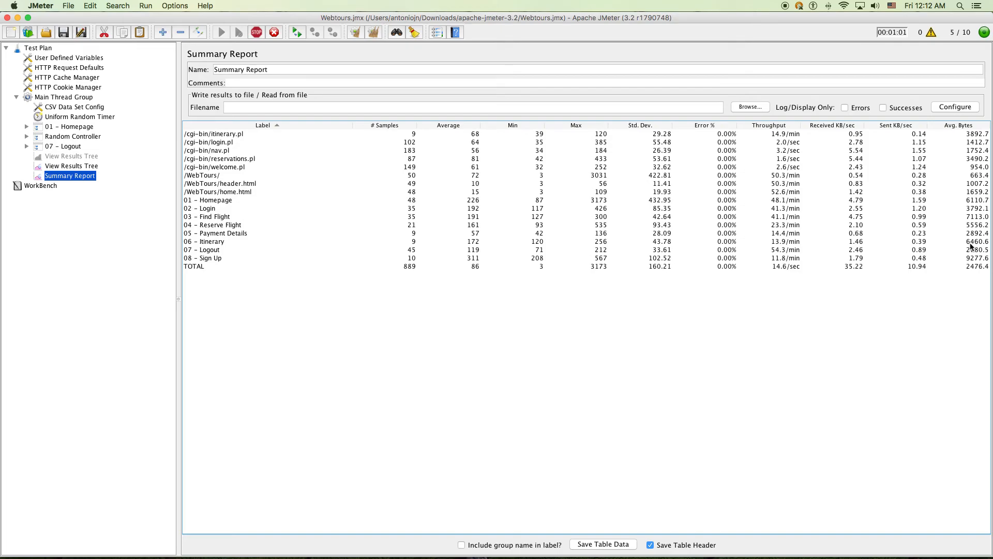
pyautogui.hotkey('ctrl', 'Up')
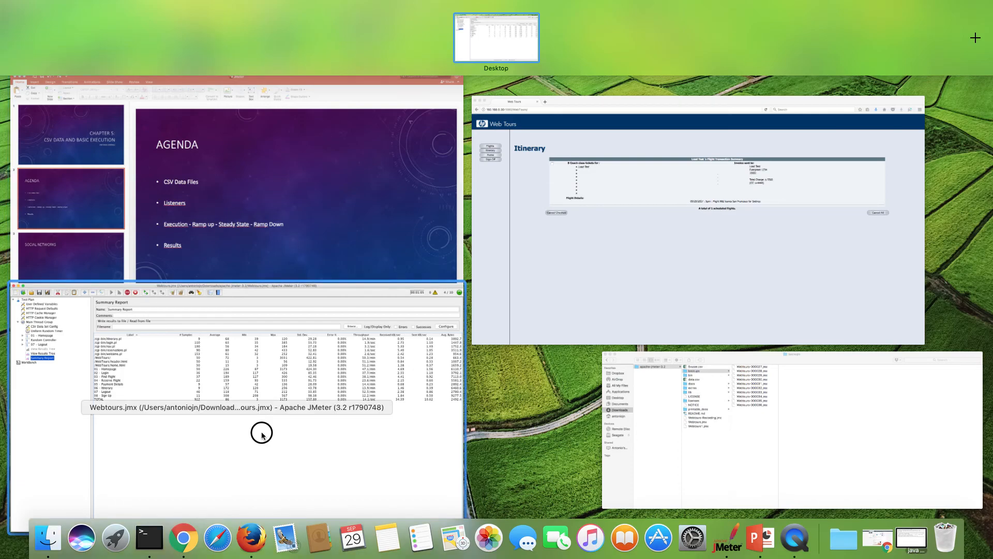
pyautogui.click(262, 435)
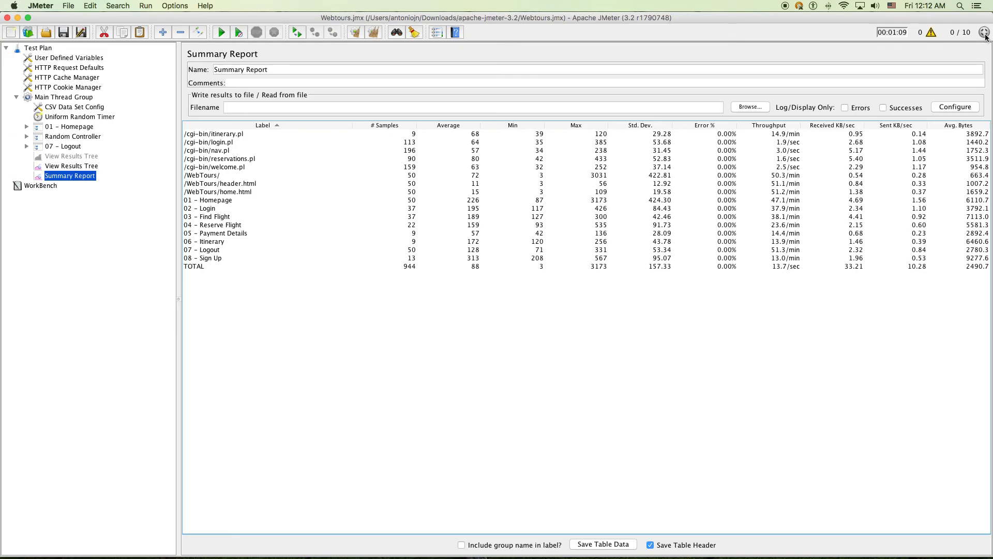
# Save the 10-user Summary Report table as 10vusers.csv
pyautogui.click(626, 544)
pyautogui.click(455, 202)
pyautogui.scroll(-3, 408, 304)
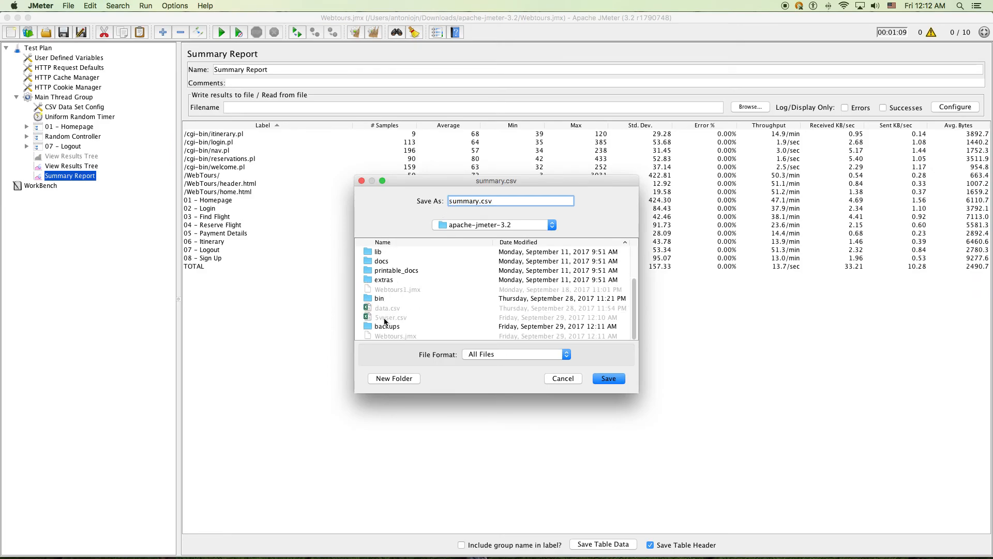
pyautogui.click(477, 203)
pyautogui.doubleClick(477, 203)
pyautogui.write('10vusers')
pyautogui.click(601, 378)
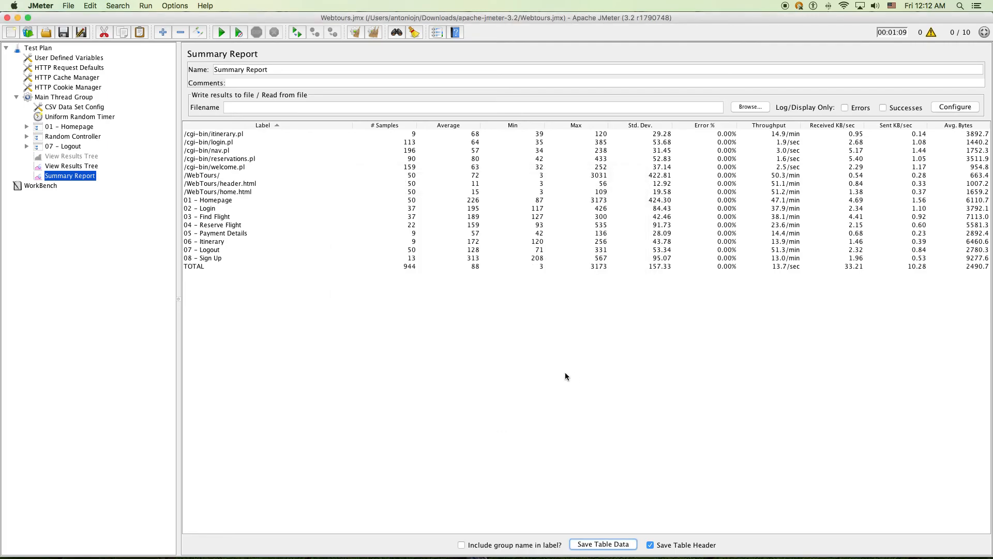
pyautogui.click(59, 97)
# Set 20 threads, 20-second ramp-up, delayed thread creation, and clear the Summary Report
pyautogui.doubleClick(288, 136)
pyautogui.write('20')
pyautogui.press('Tab')
pyautogui.write('20')
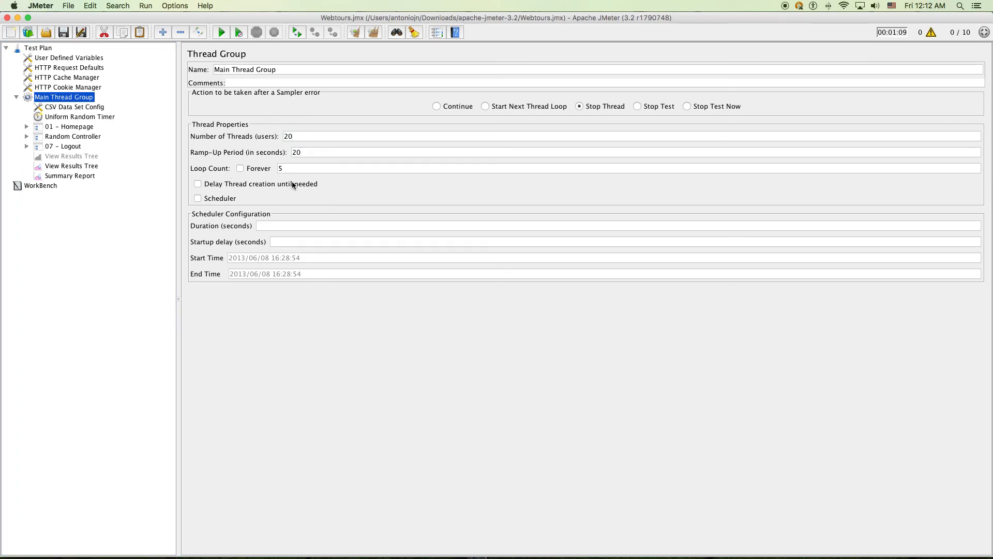
pyautogui.click(220, 186)
pyautogui.doubleClick(288, 136)
pyautogui.click(77, 177)
pyautogui.press('super+e')
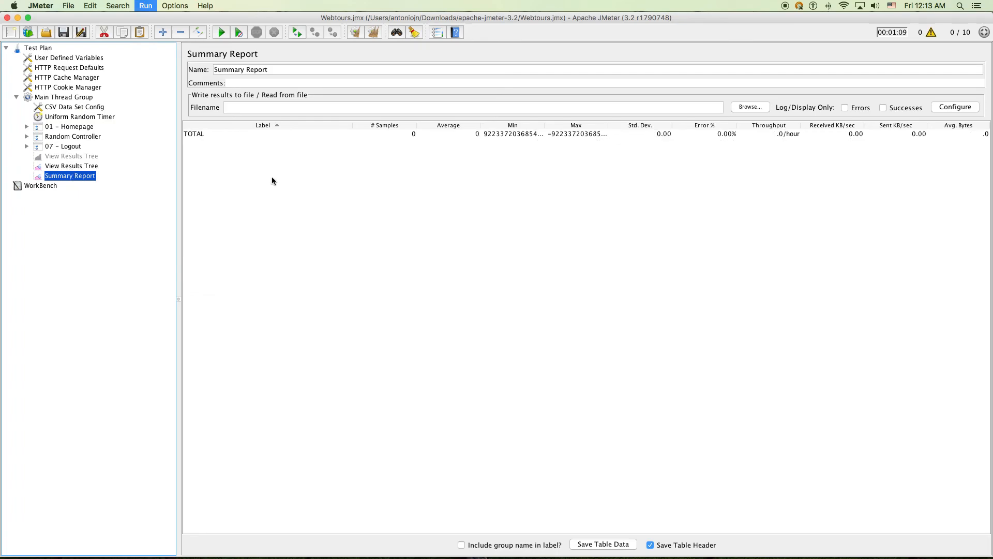
# Start the 20-user run and watch the 06 - Itinerary row until it finishes
pyautogui.click(220, 32)
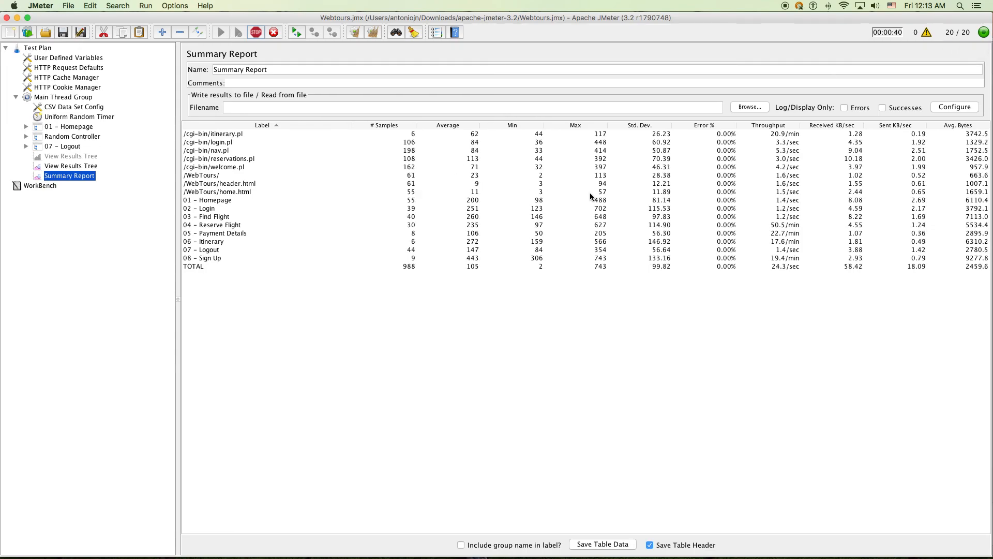
pyautogui.click(210, 241)
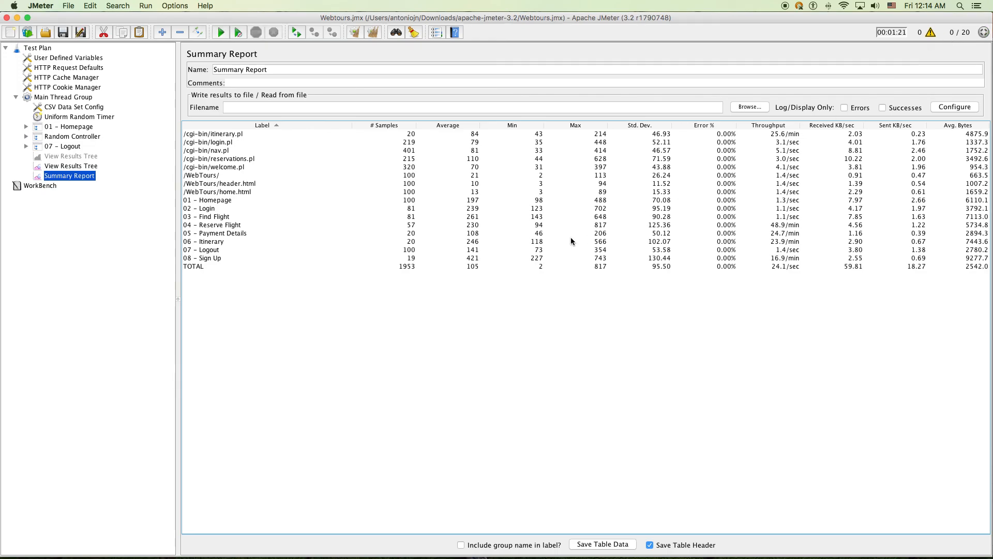
# Save the 20-user Summary Report table as 20vusers.csv
pyautogui.click(78, 167)
pyautogui.click(72, 177)
pyautogui.click(603, 543)
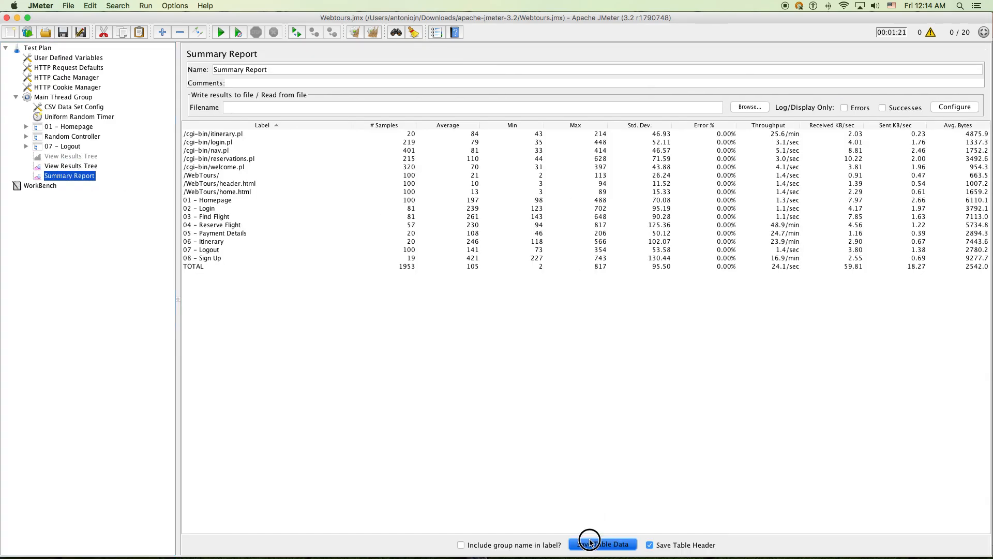
pyautogui.scroll(-3, 402, 322)
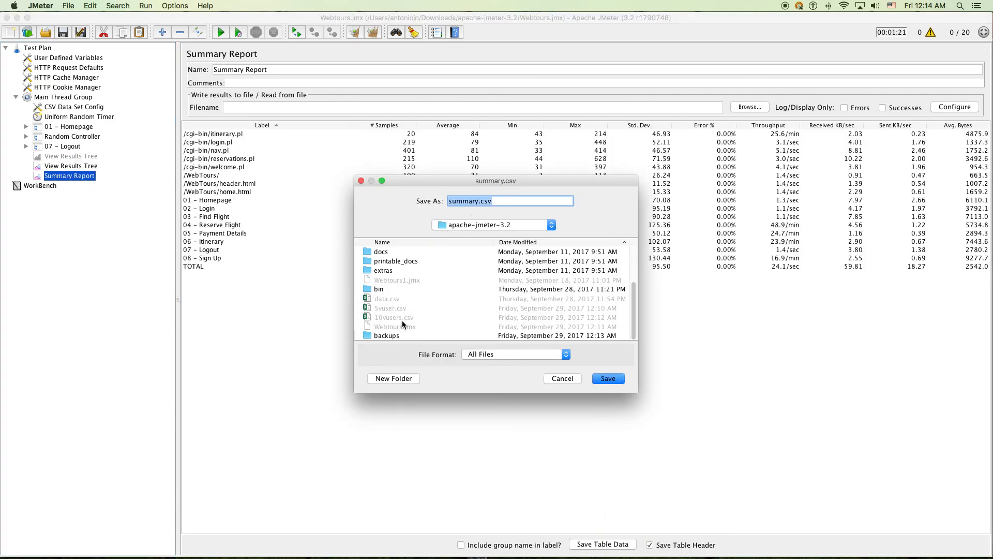
pyautogui.click(402, 321)
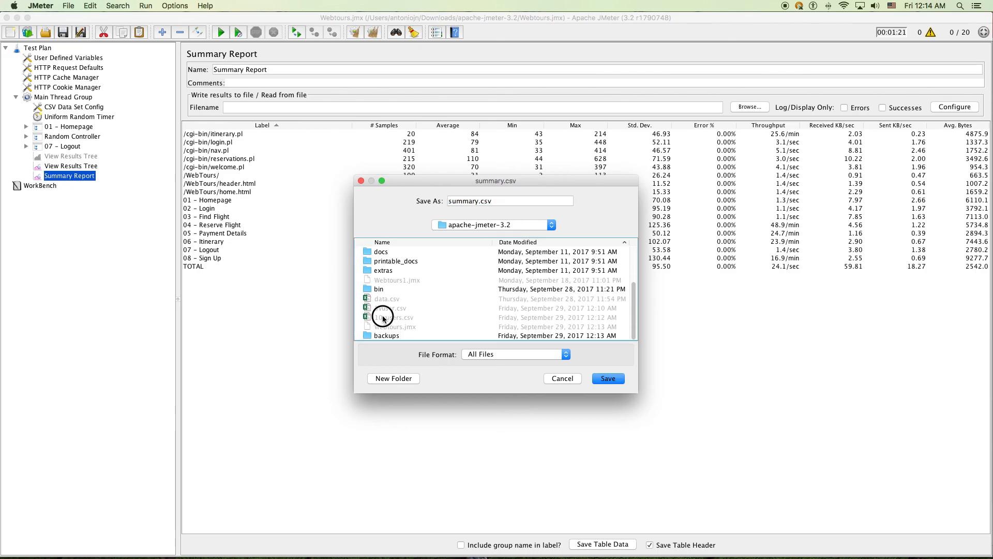
pyautogui.click(469, 201)
pyautogui.doubleClick(469, 201)
pyautogui.write('20 ')
pyautogui.write('vusers')
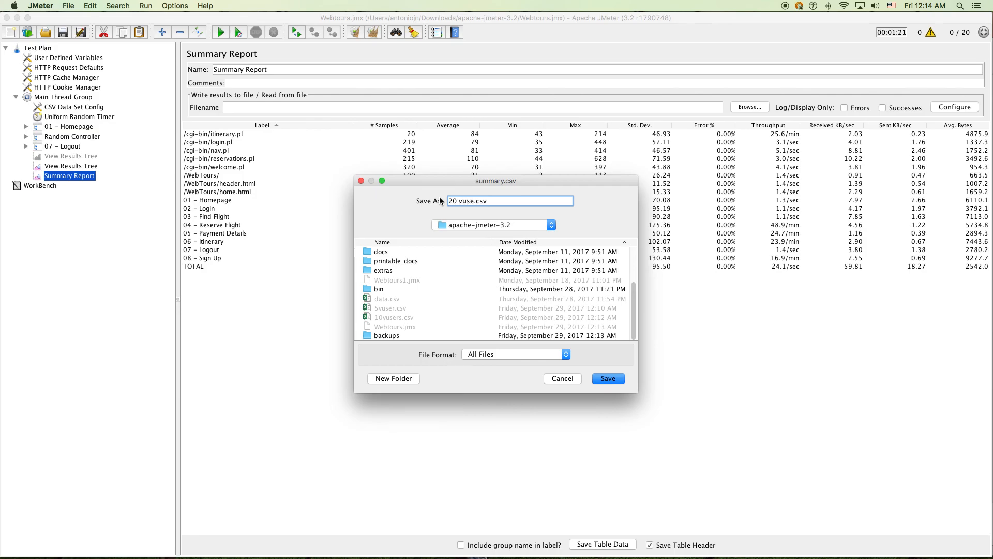
pyautogui.press('BackSpace')
pyautogui.click(594, 378)
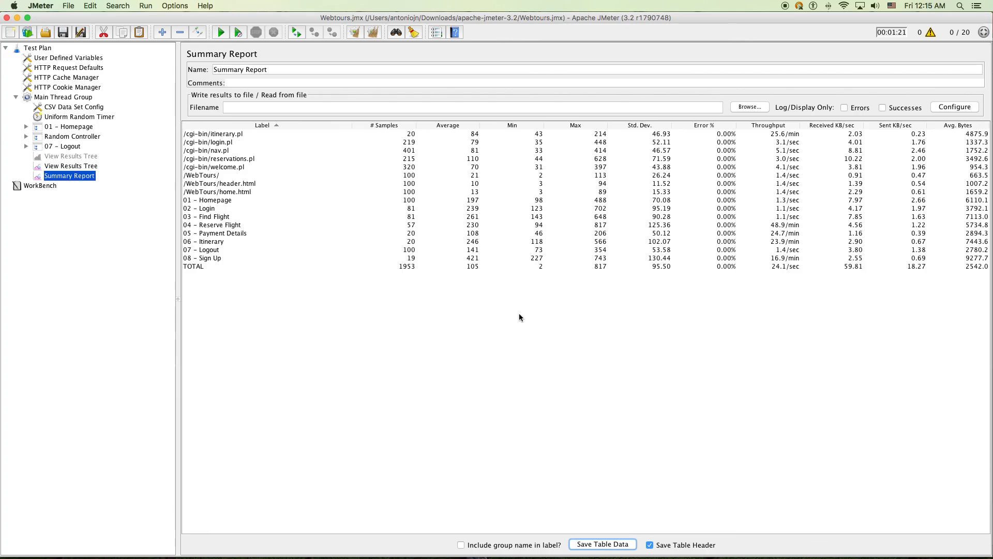
pyautogui.click(225, 242)
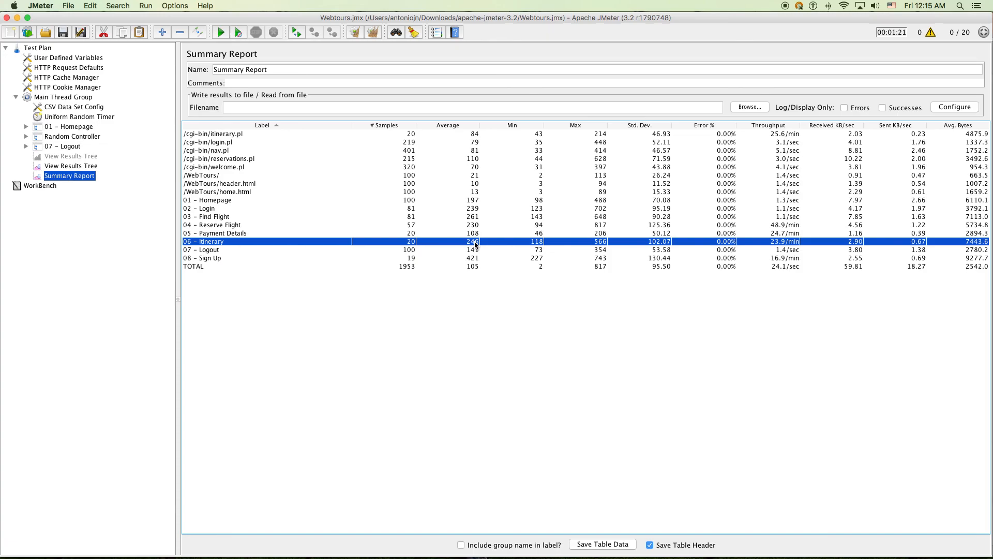
pyautogui.click(420, 226)
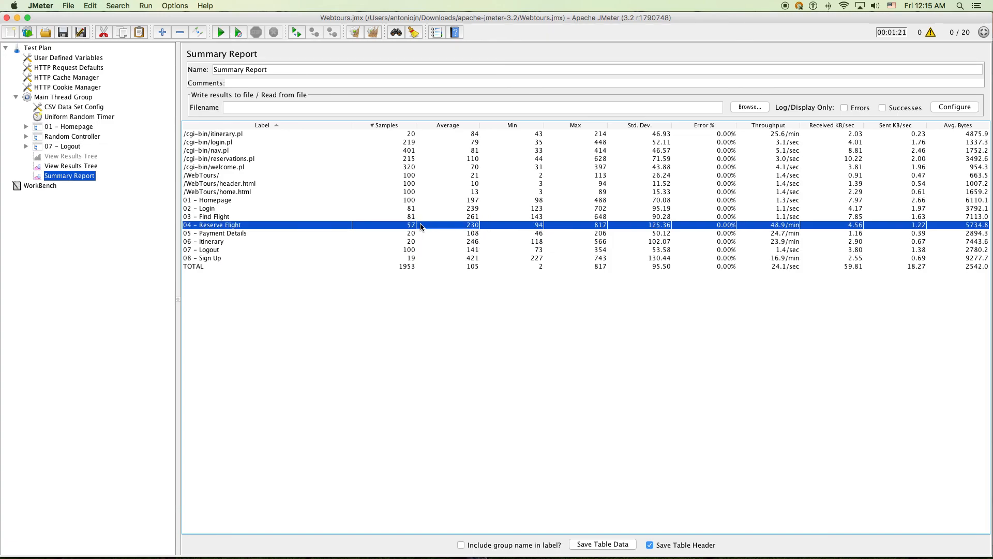
pyautogui.click(305, 202)
pyautogui.press('Down')
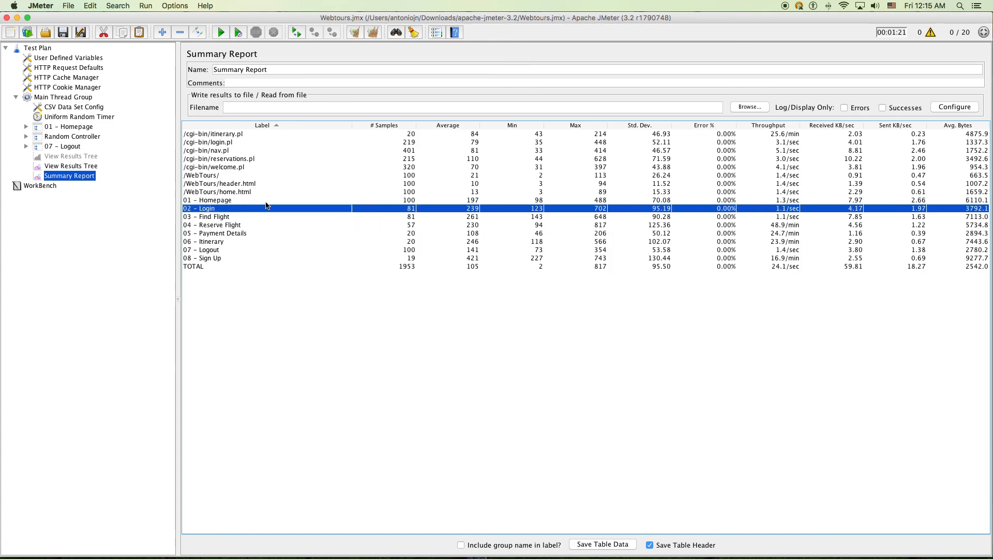